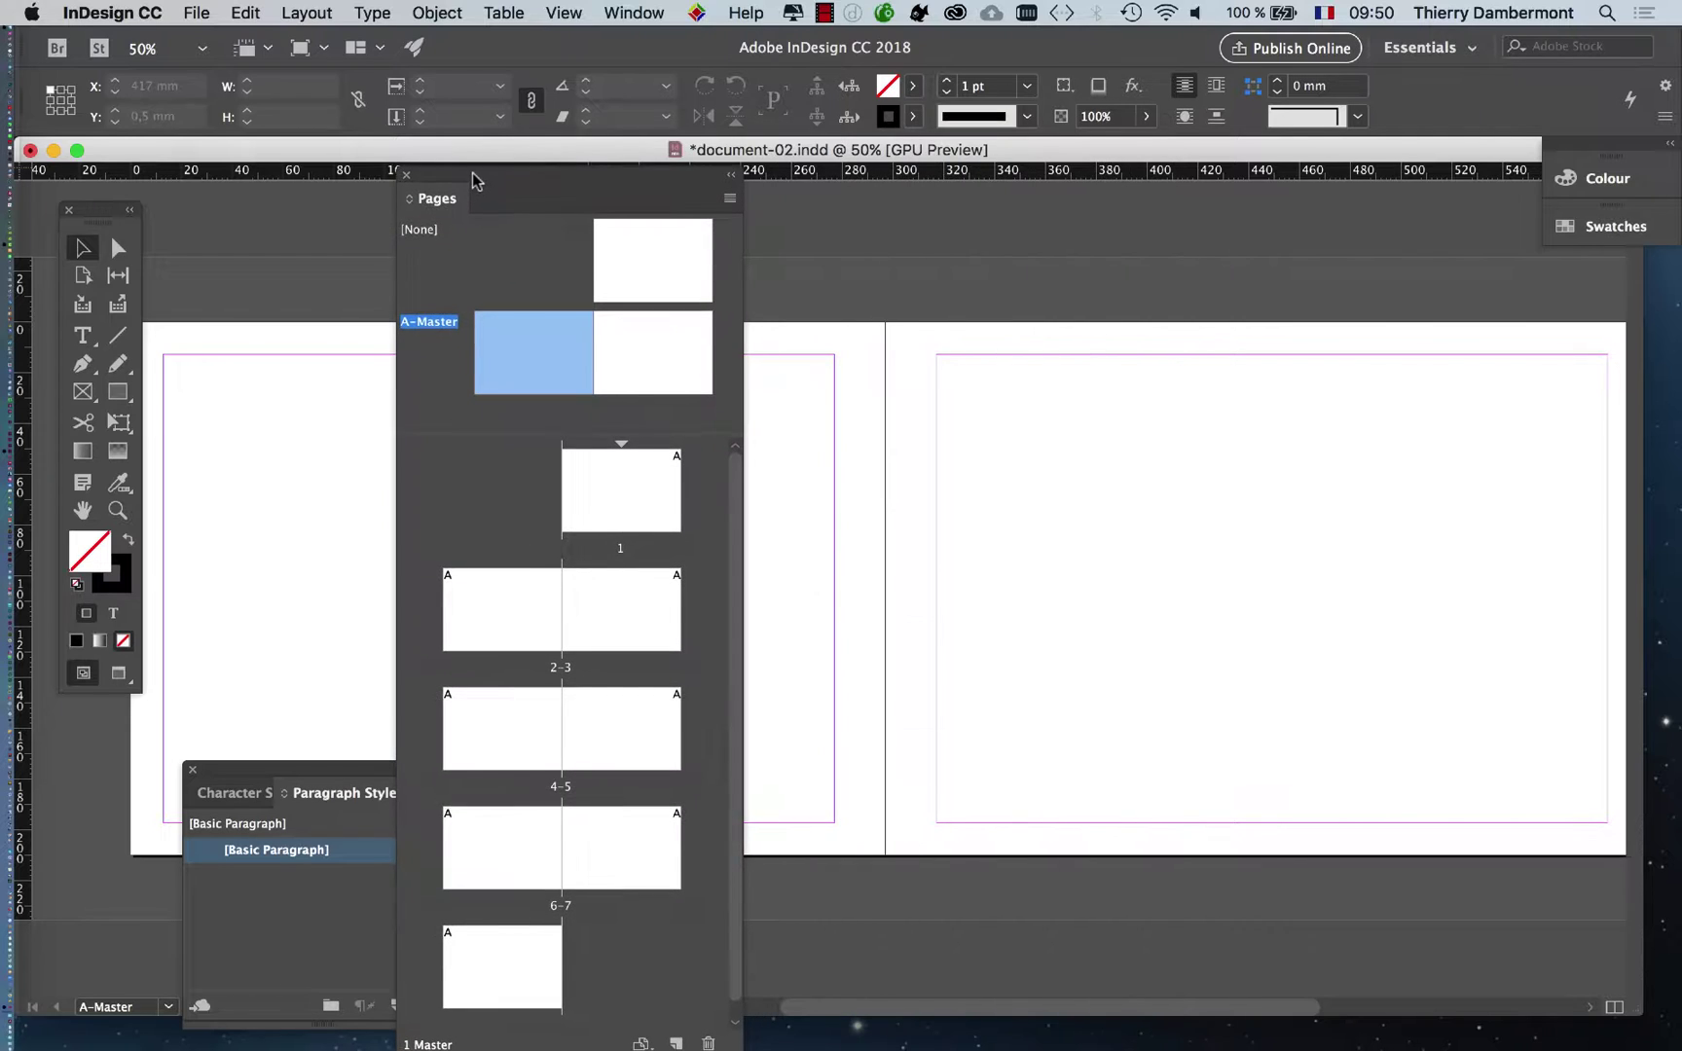
Step: Bring the right A-Master page fully into view and arrange the Pages and Tools panels clear of it
left_click_drag(1082, 443, 1000, 454)
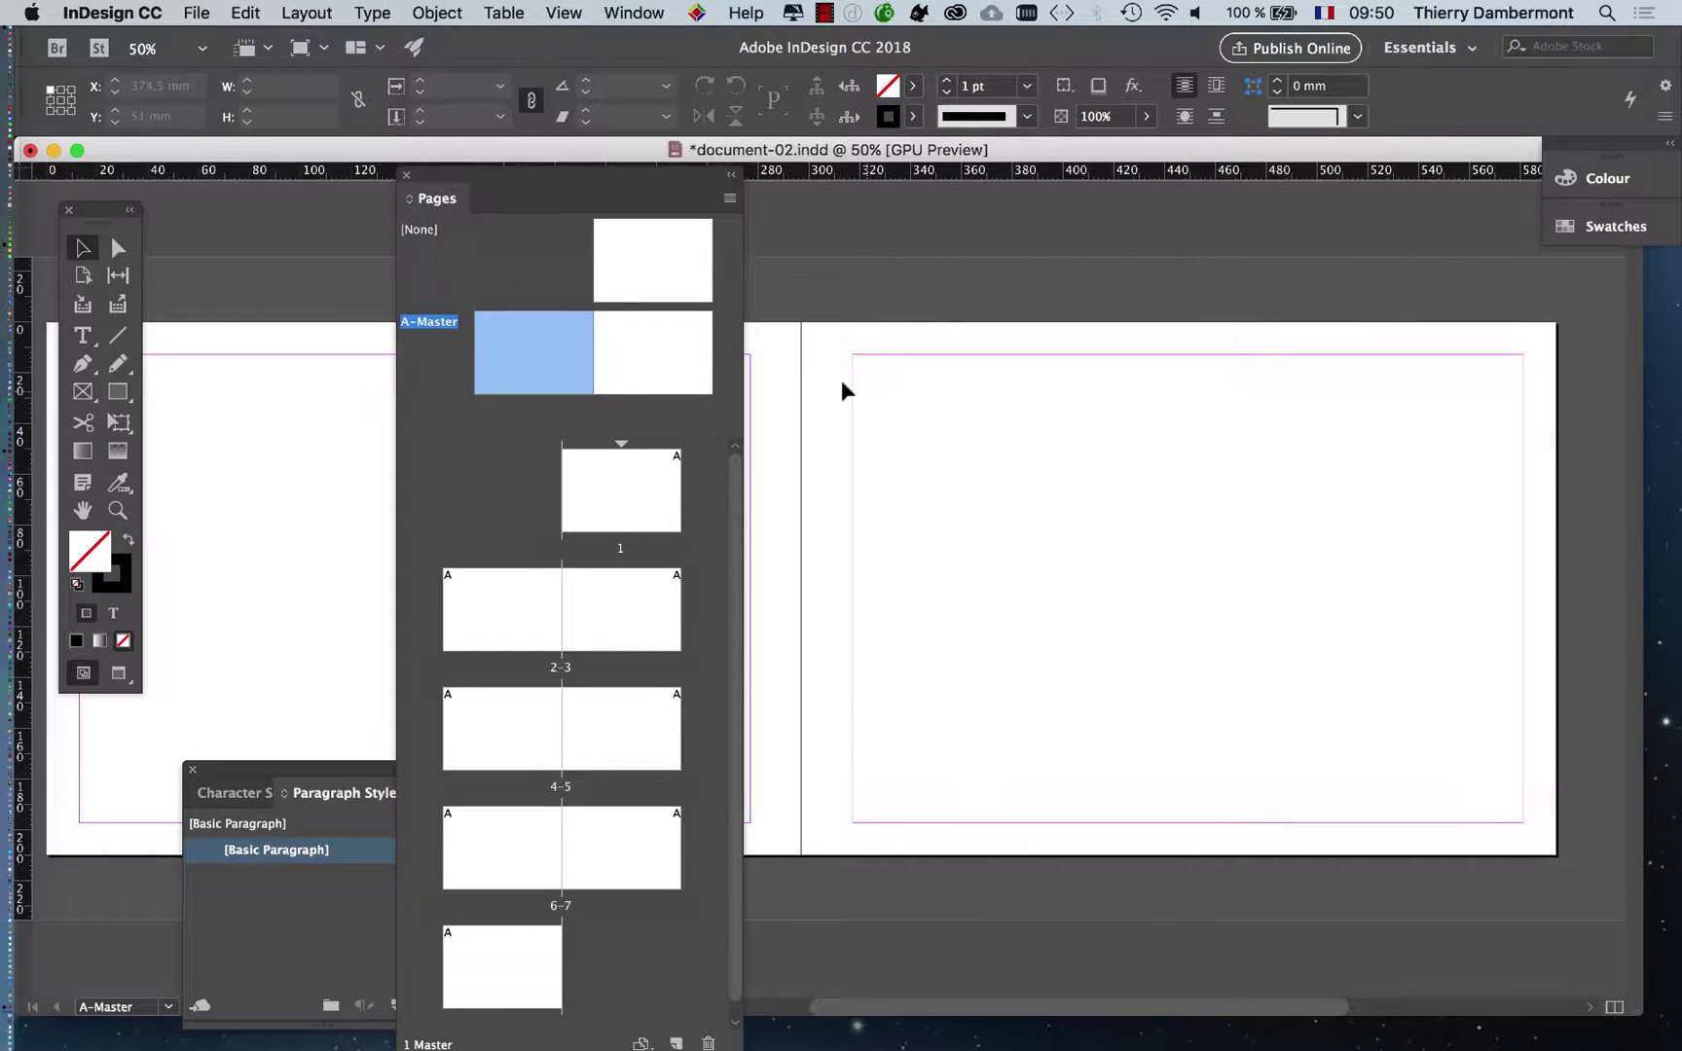
left_click_drag(97, 210, 885, 238)
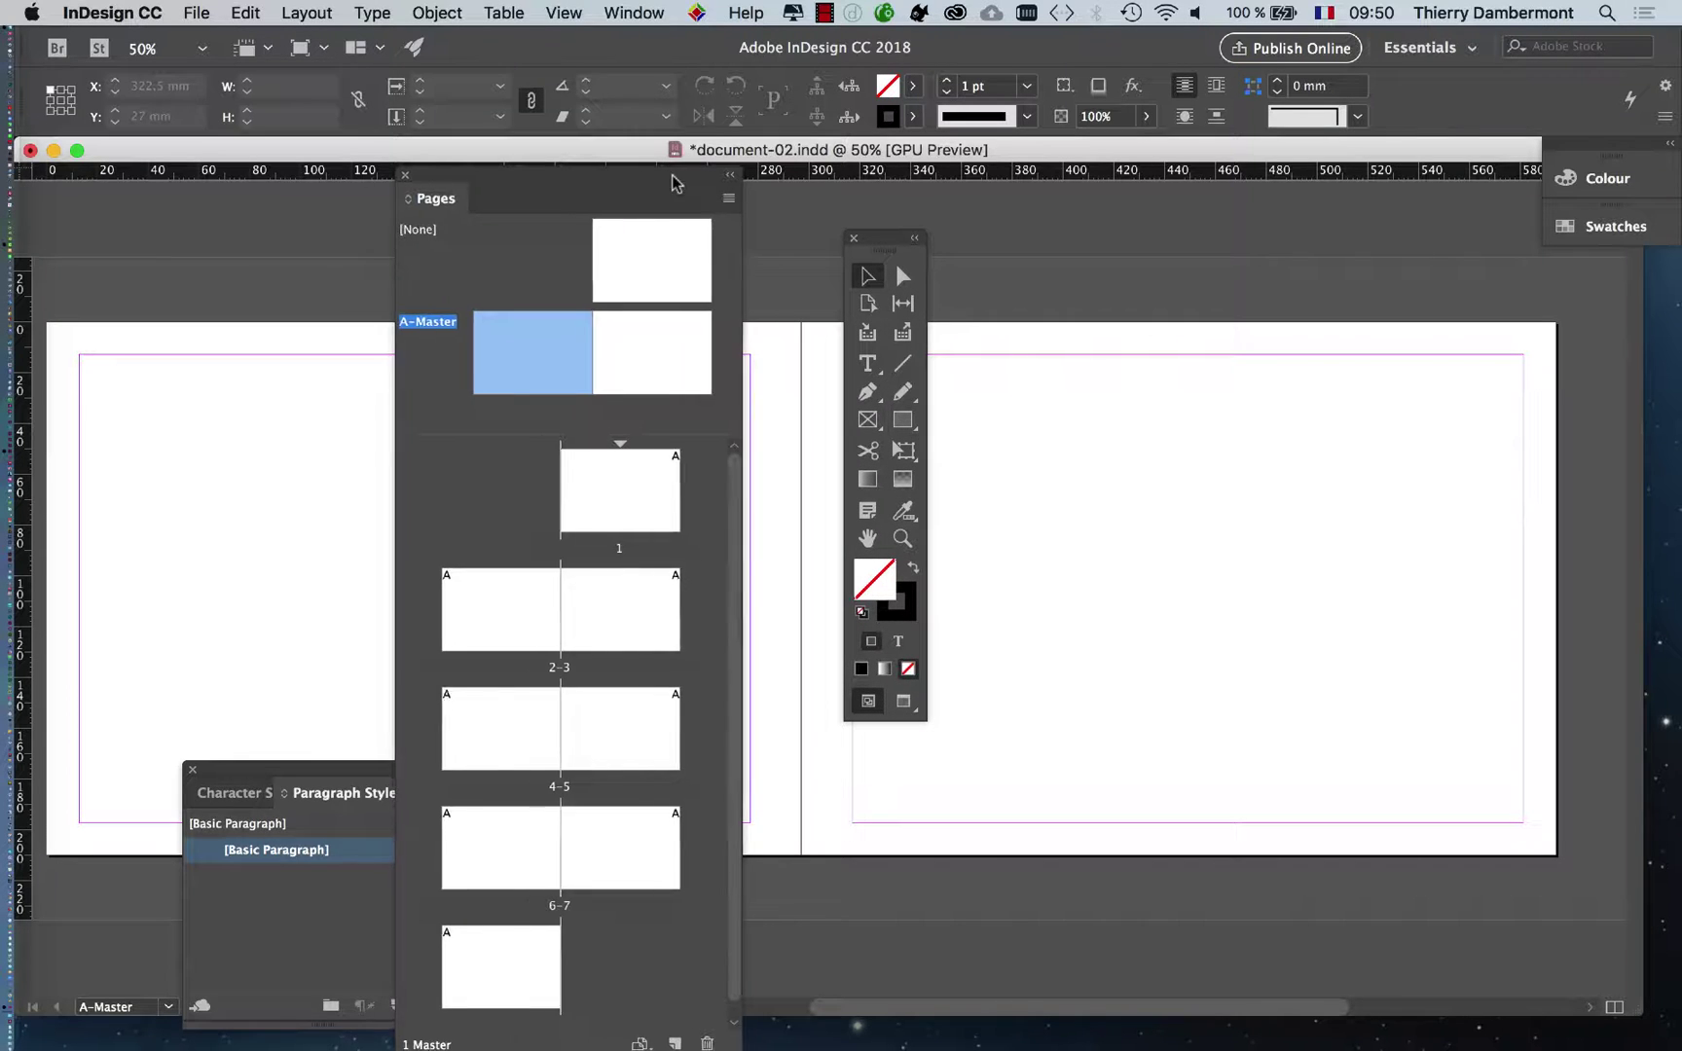
left_click_drag(667, 173, 453, 185)
left_click_drag(885, 244, 711, 243)
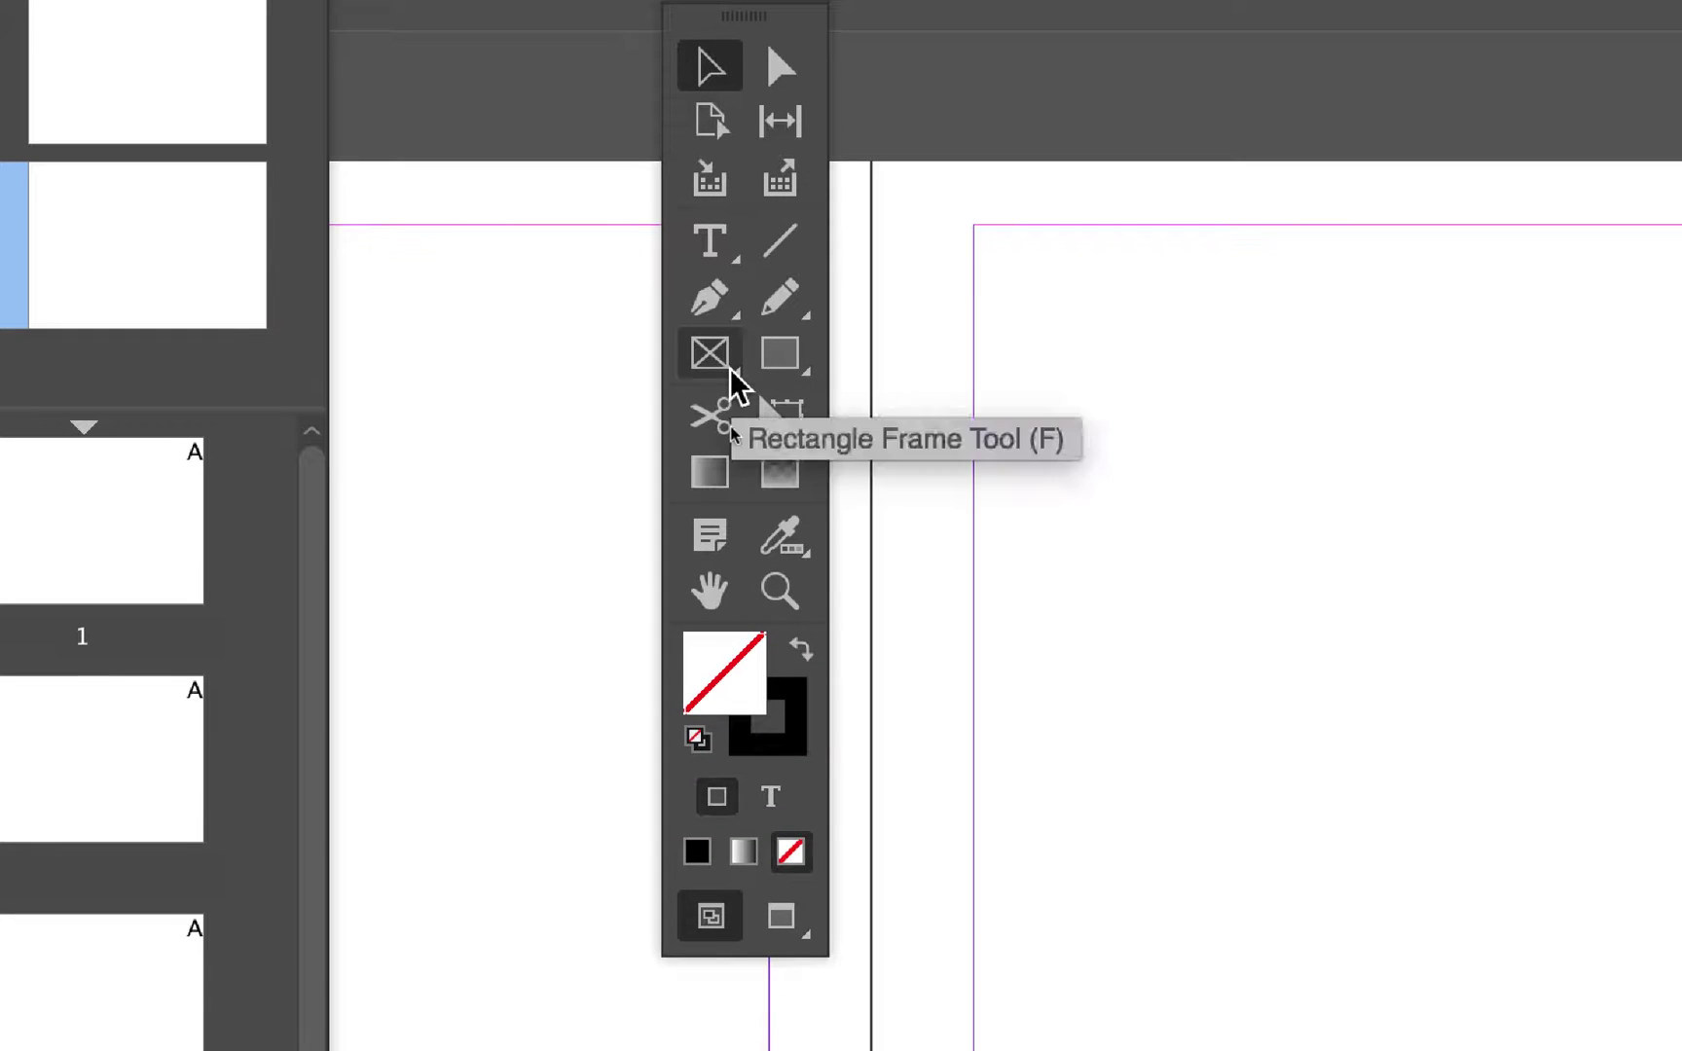
Step: With the stroke set to None, draw a rectangle frame filling the right A-Master page's margins, about 264.3 × 184.6 mm
left_click(730, 368)
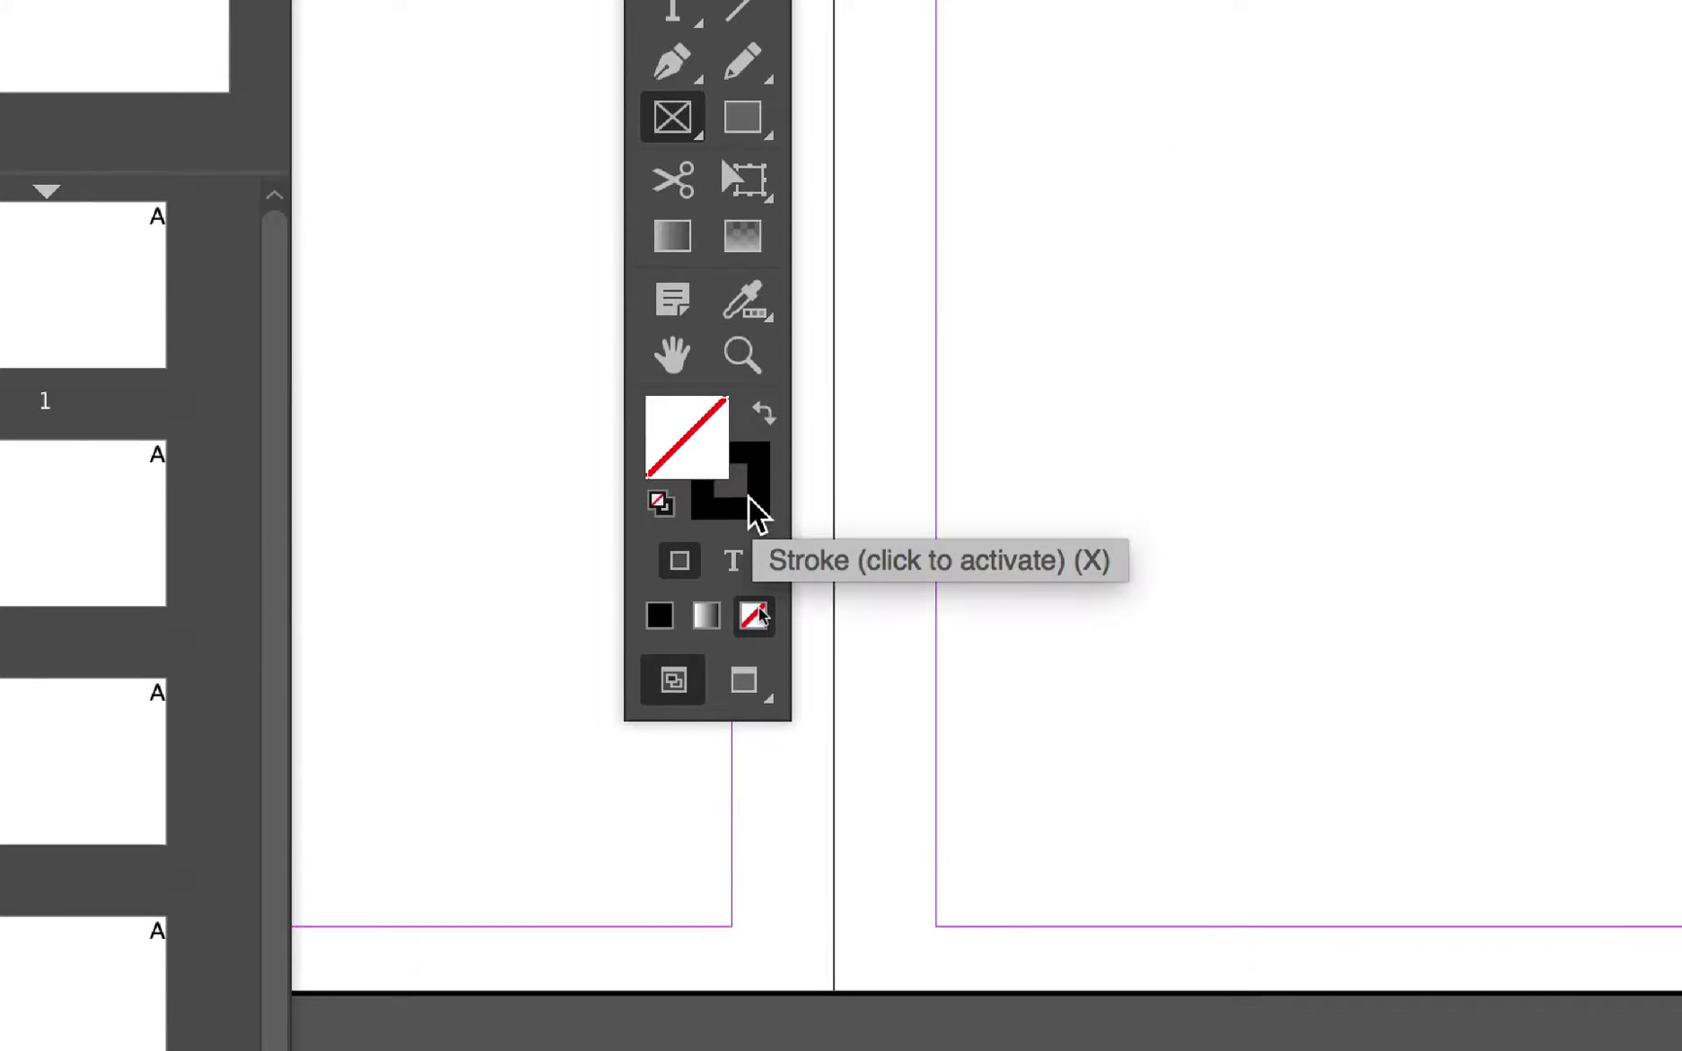
left_click(750, 498)
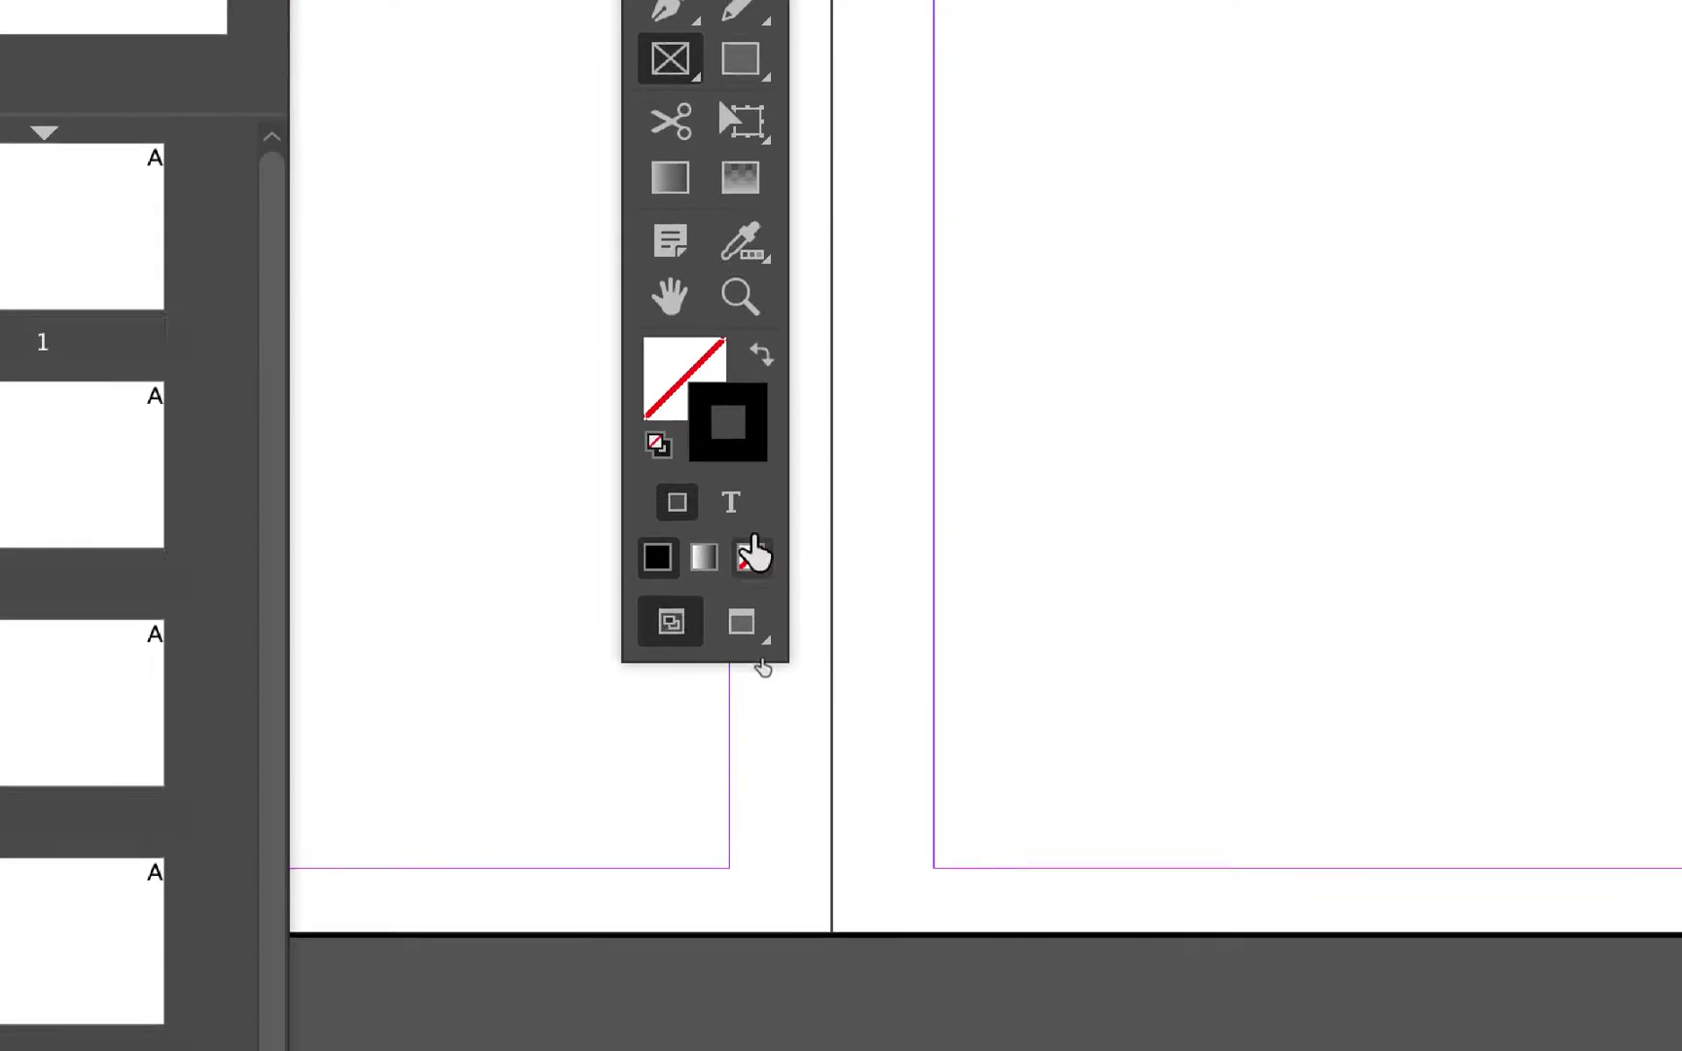
left_click(754, 611)
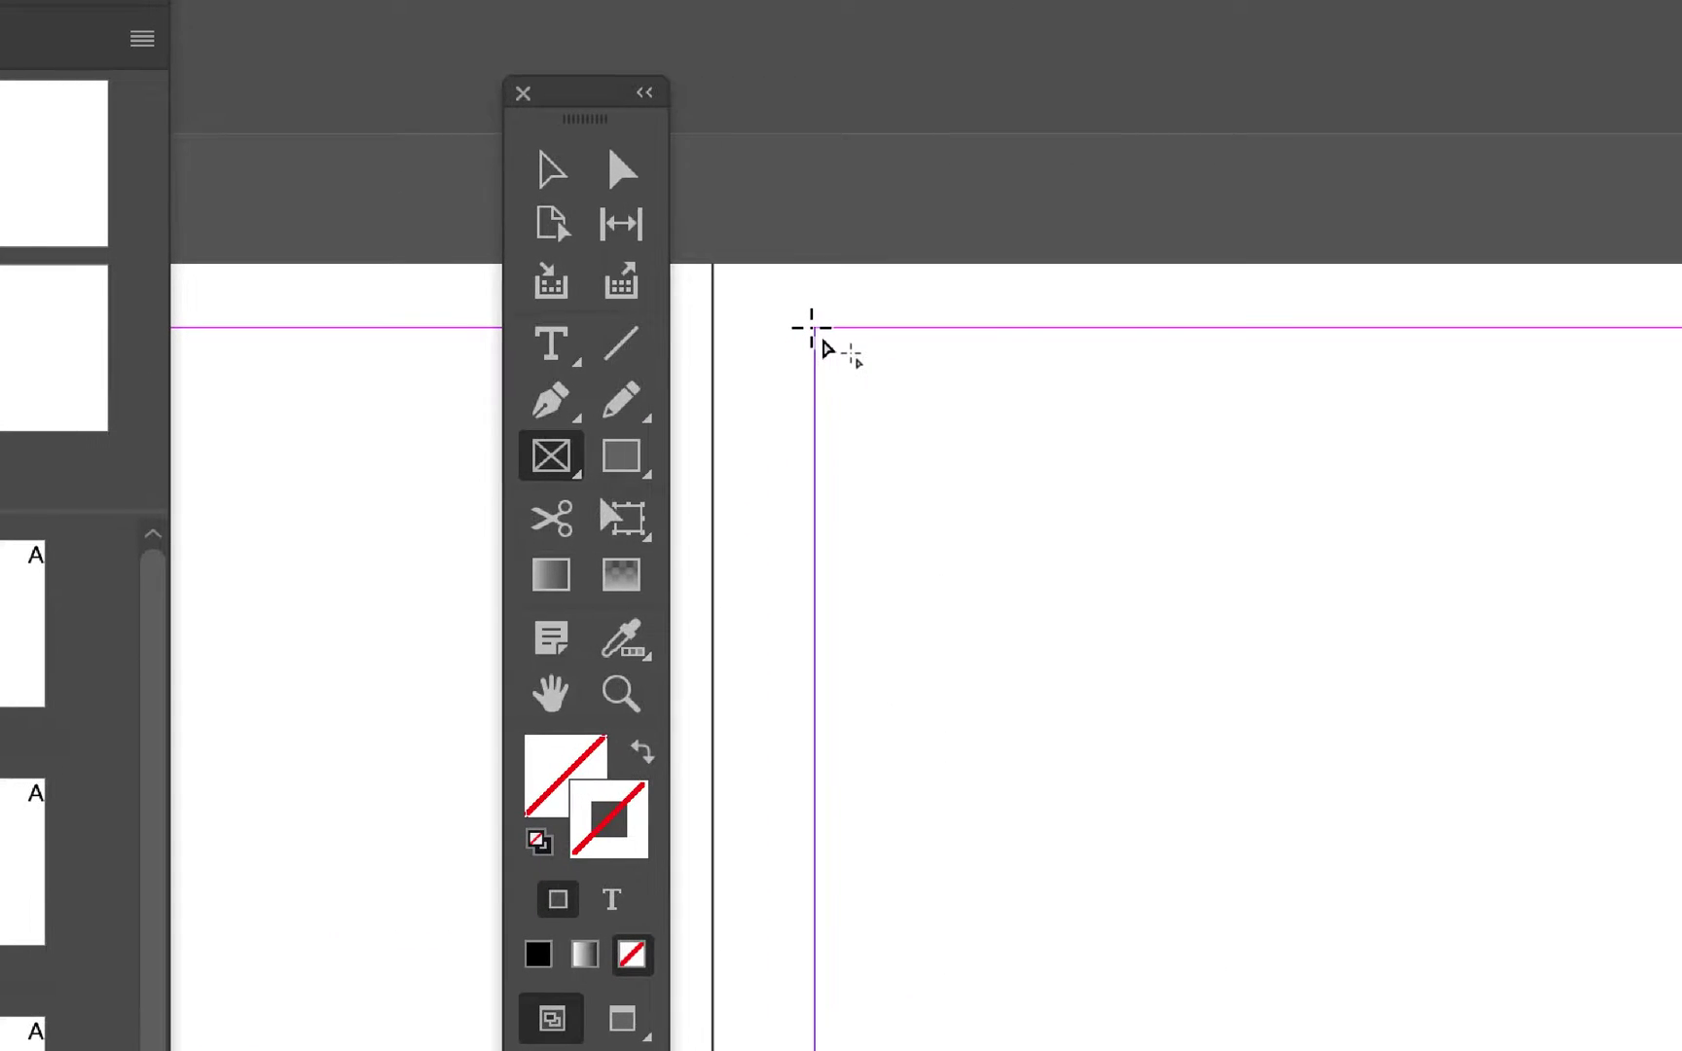
left_click_drag(816, 328, 1398, 777)
left_click_drag(1017, 484, 1369, 658)
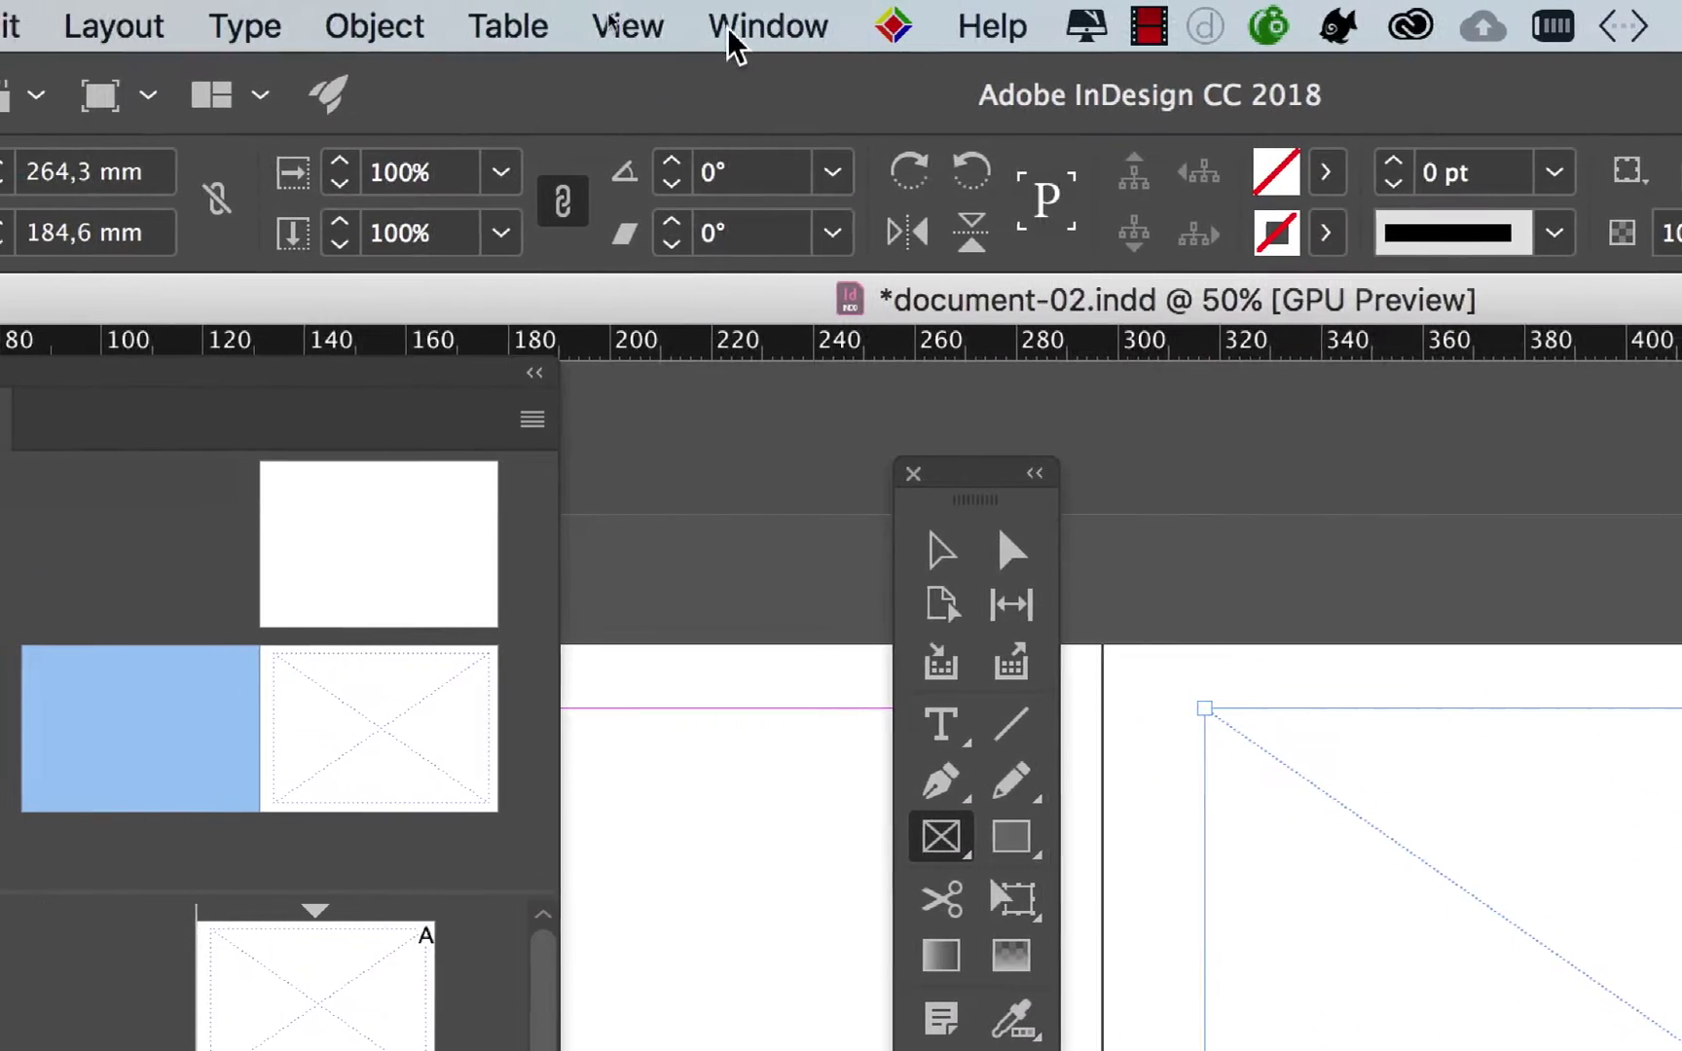
left_click(764, 27)
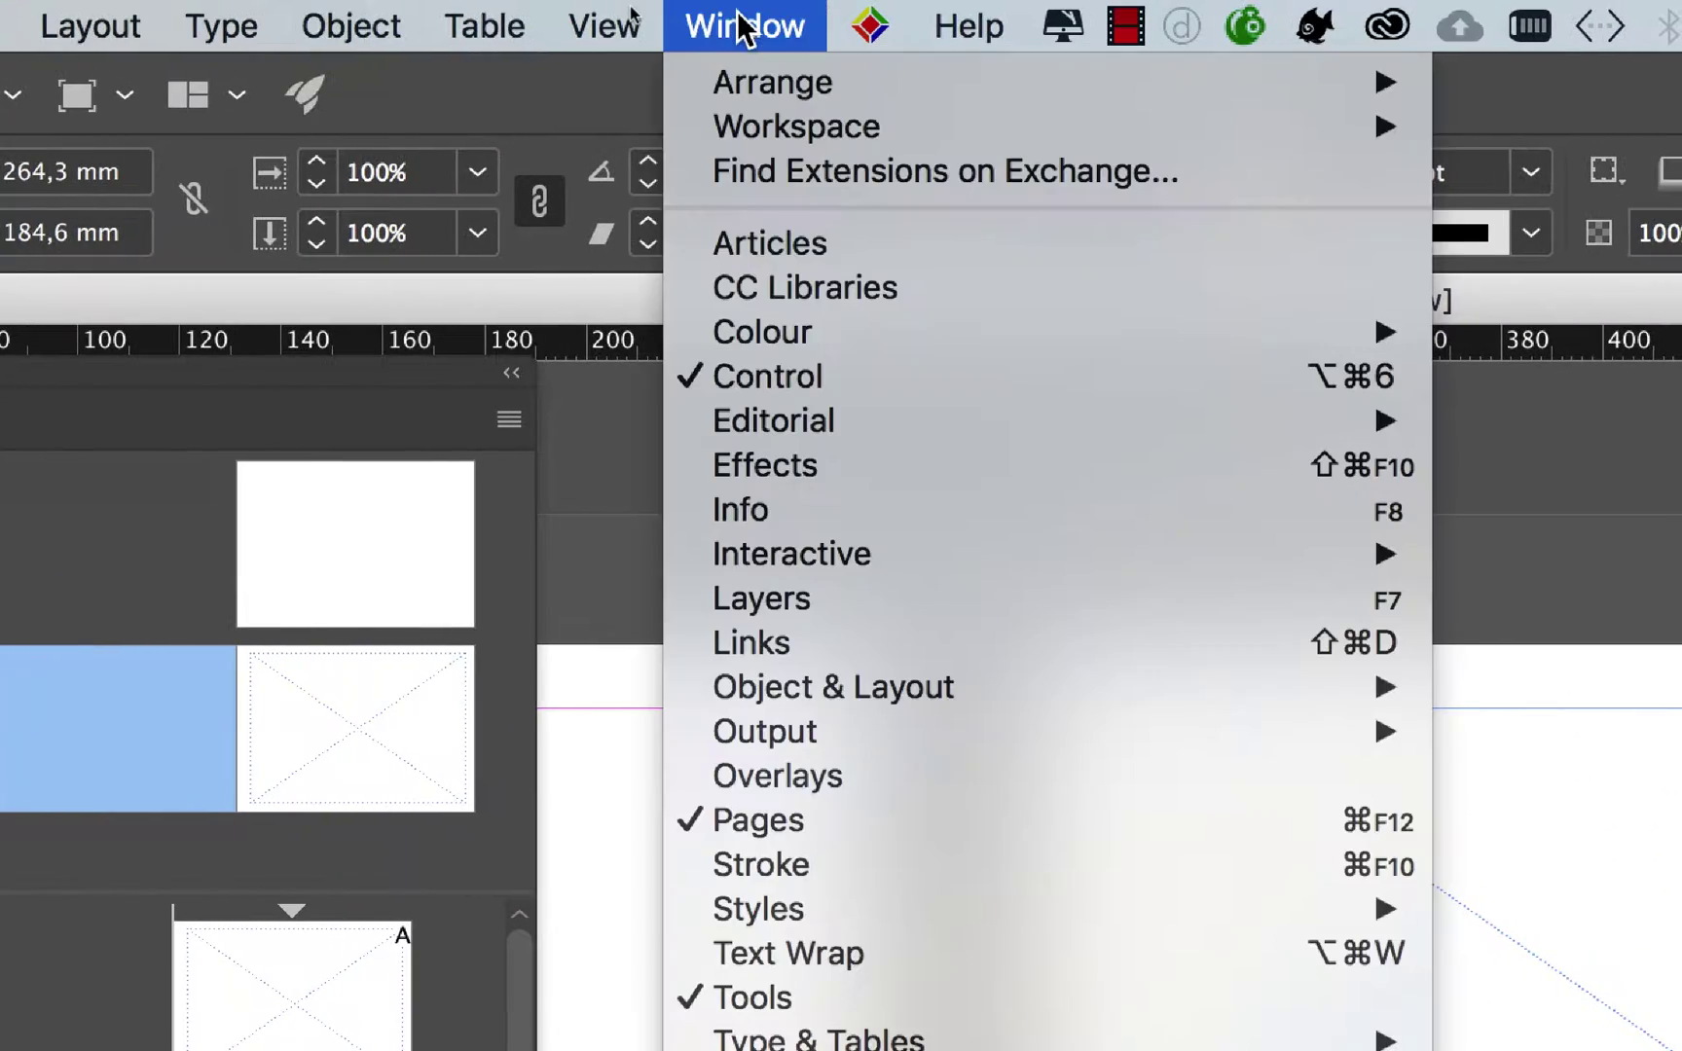
mouse_move(647, 26)
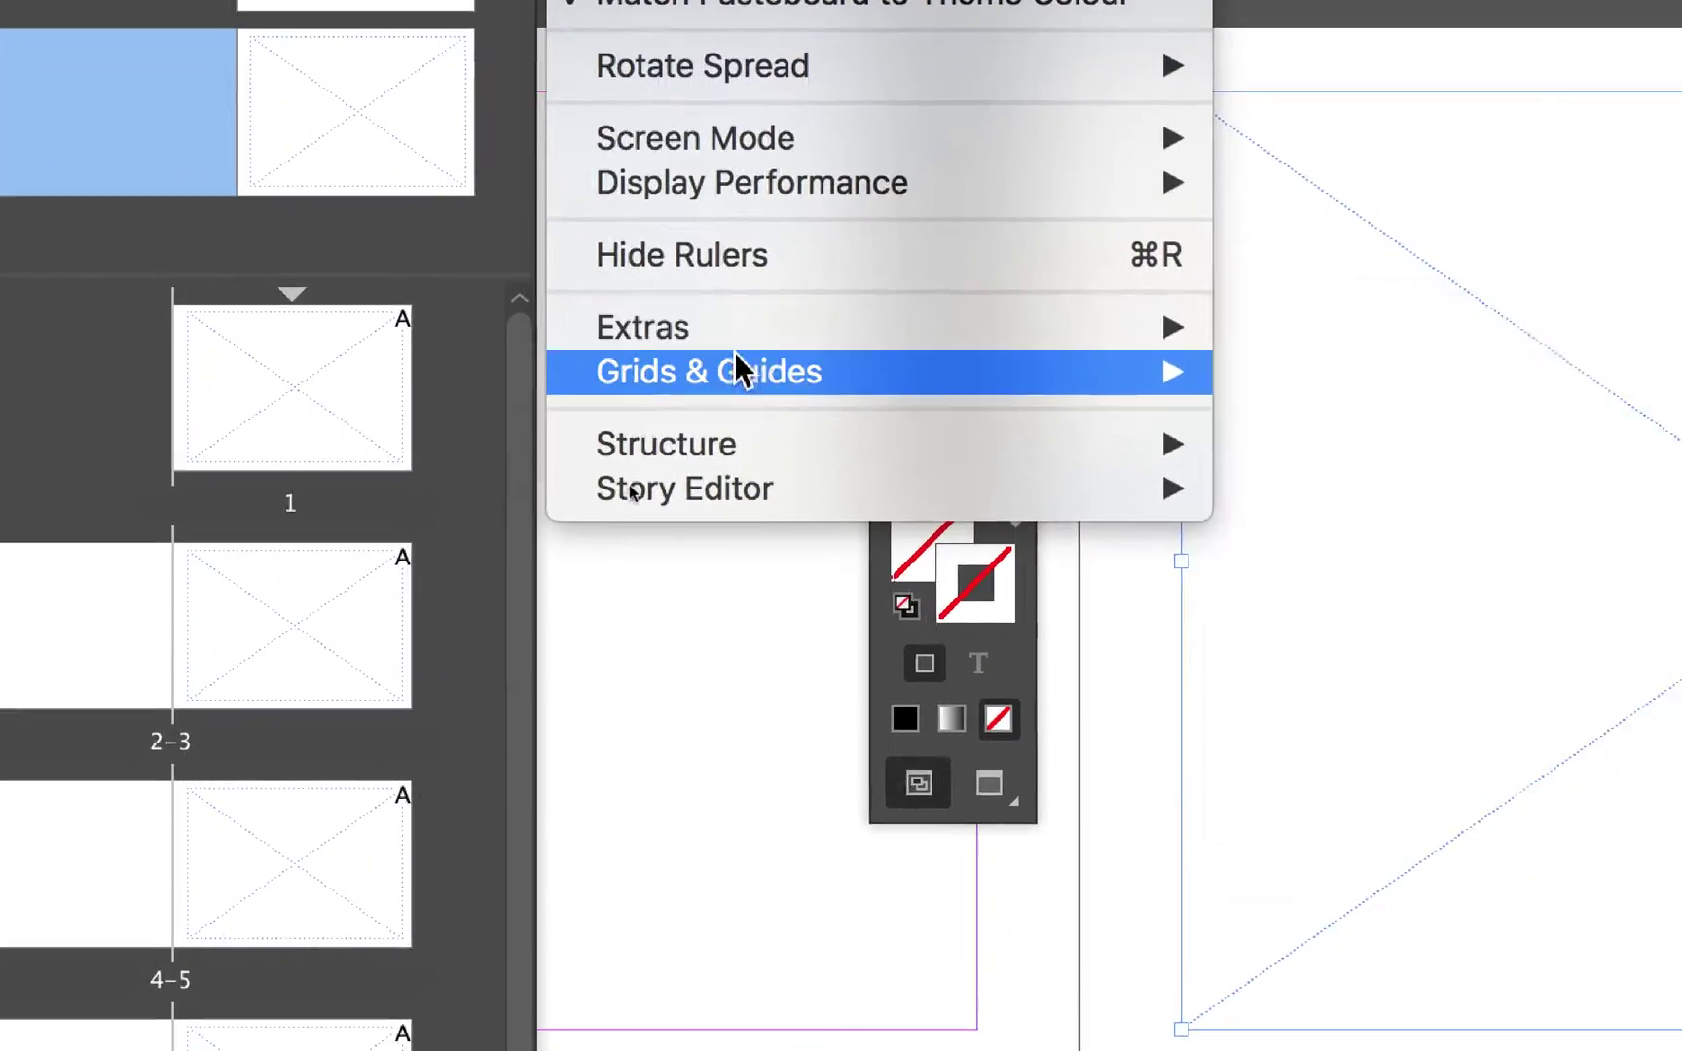
mouse_move(741, 372)
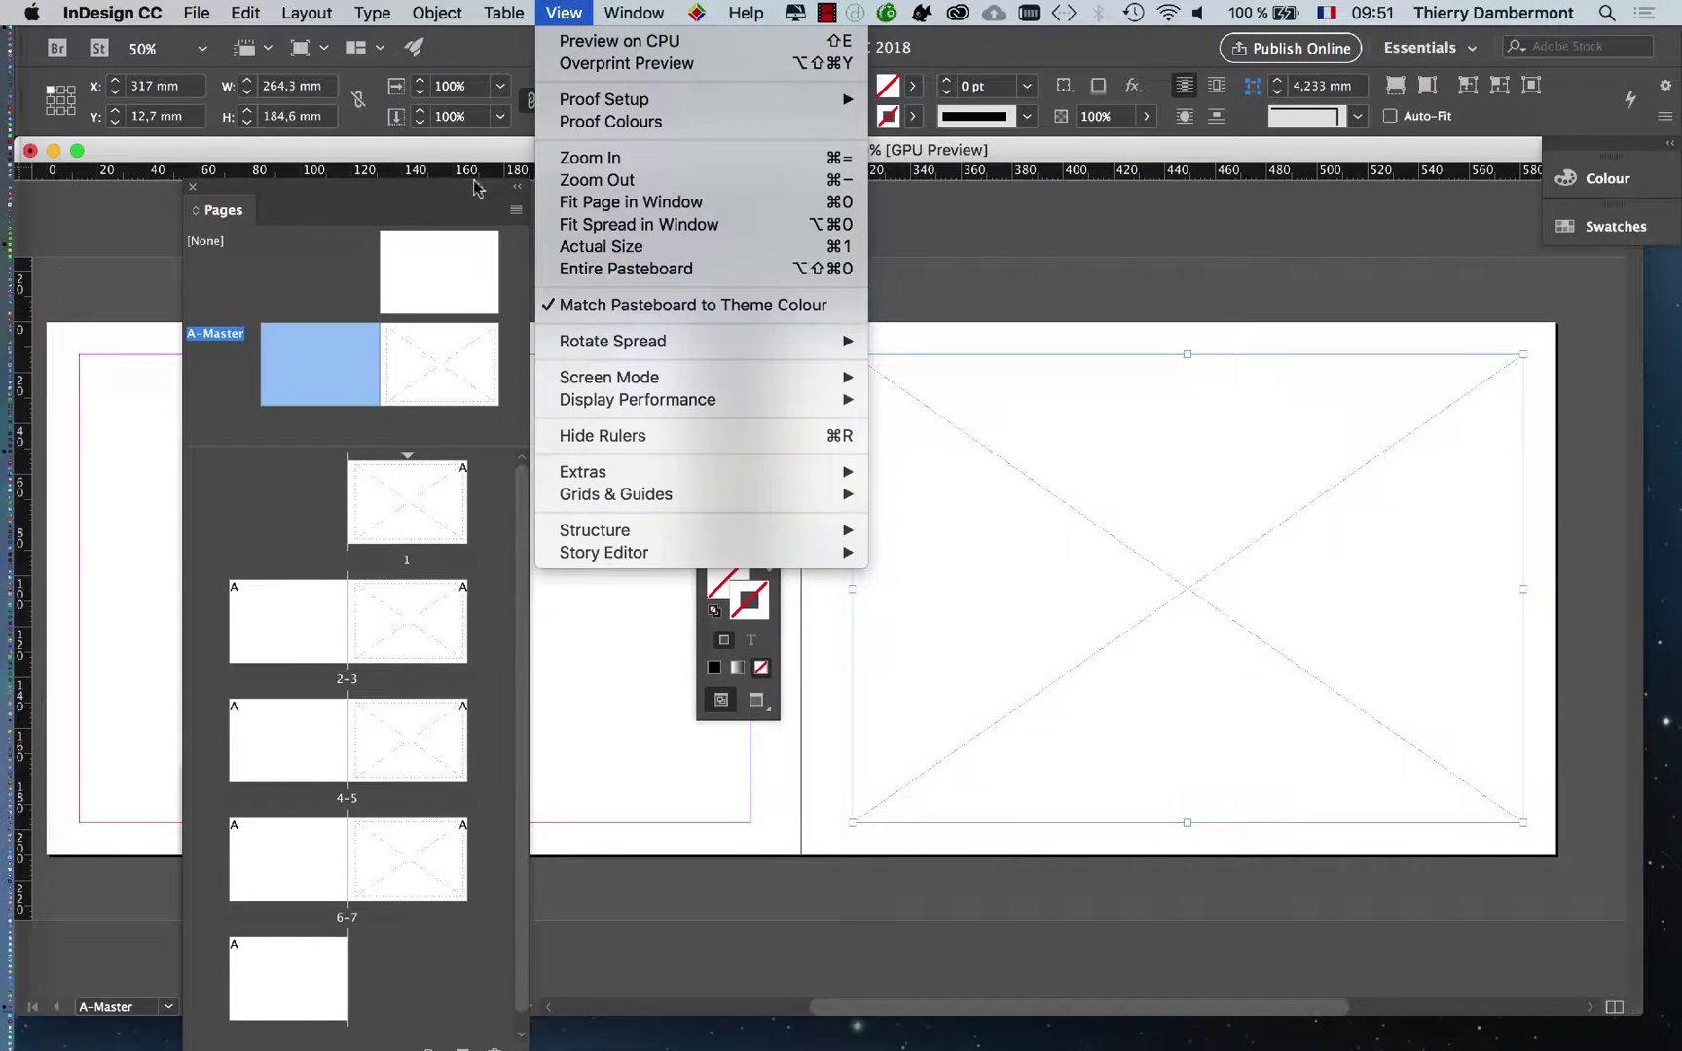
left_click(1095, 191)
Step: Show the Paragraph Styles panel and reselect the placeholder frame on the right master page with the Selection tool
left_click(721, 274)
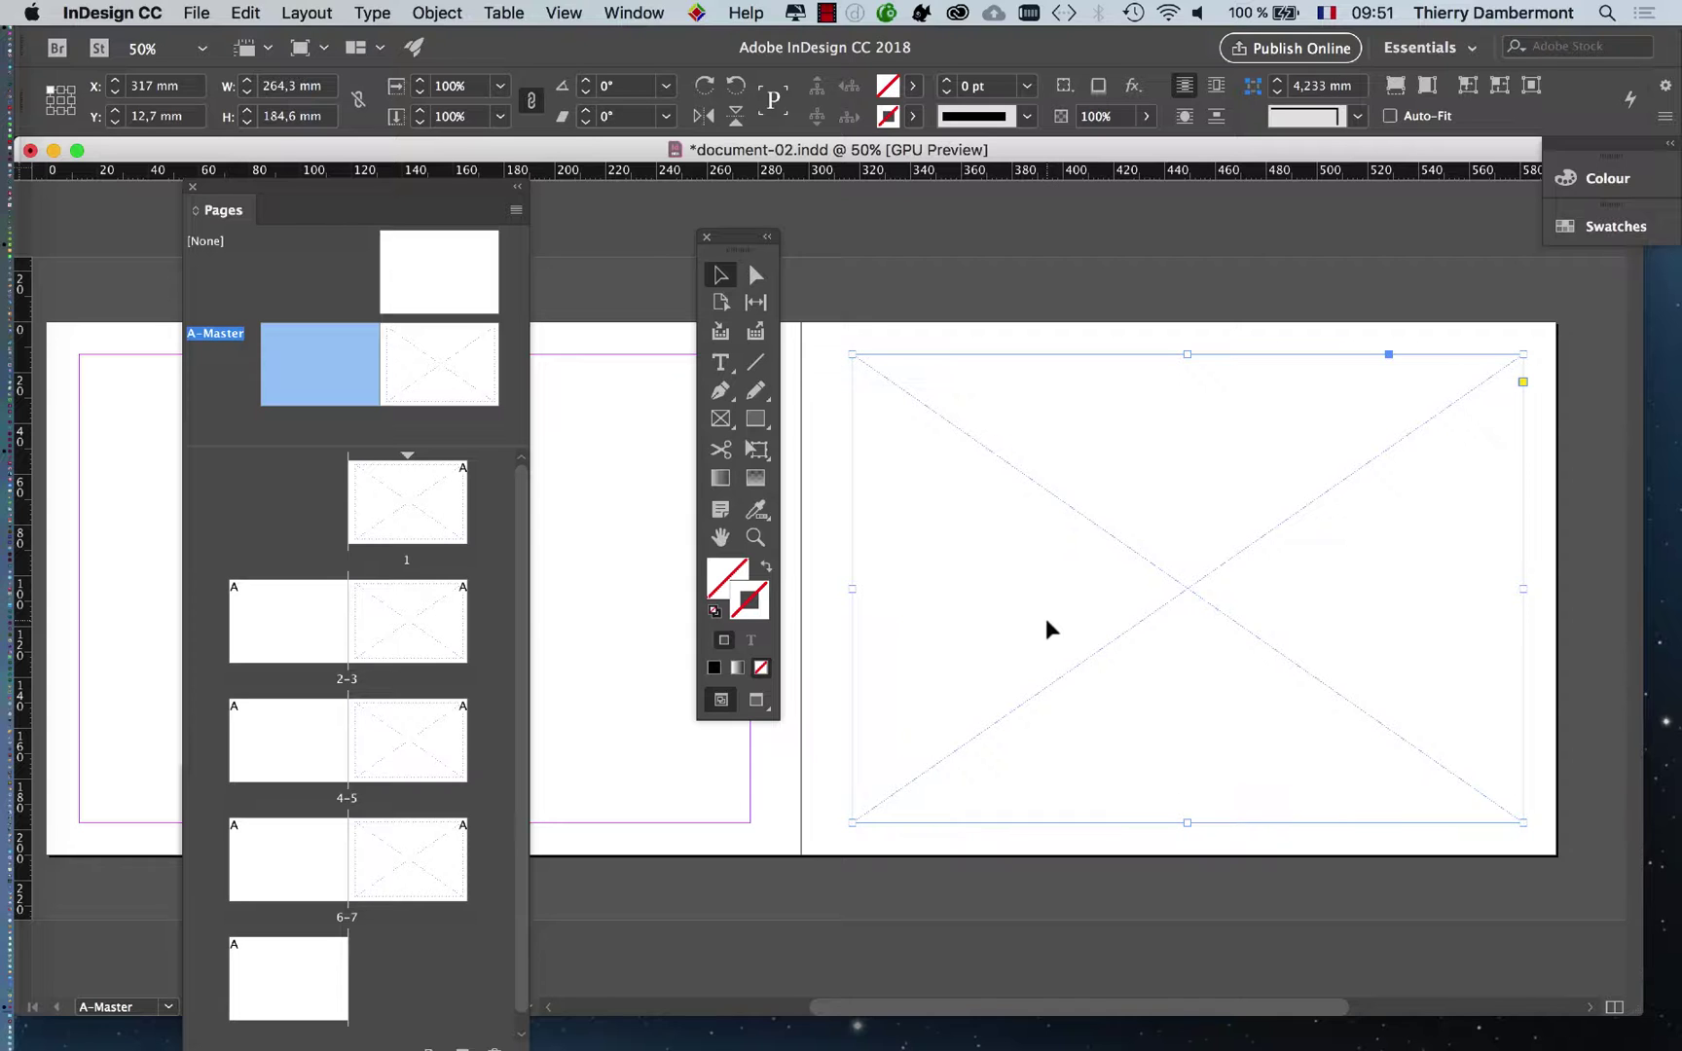
key("super+F11")
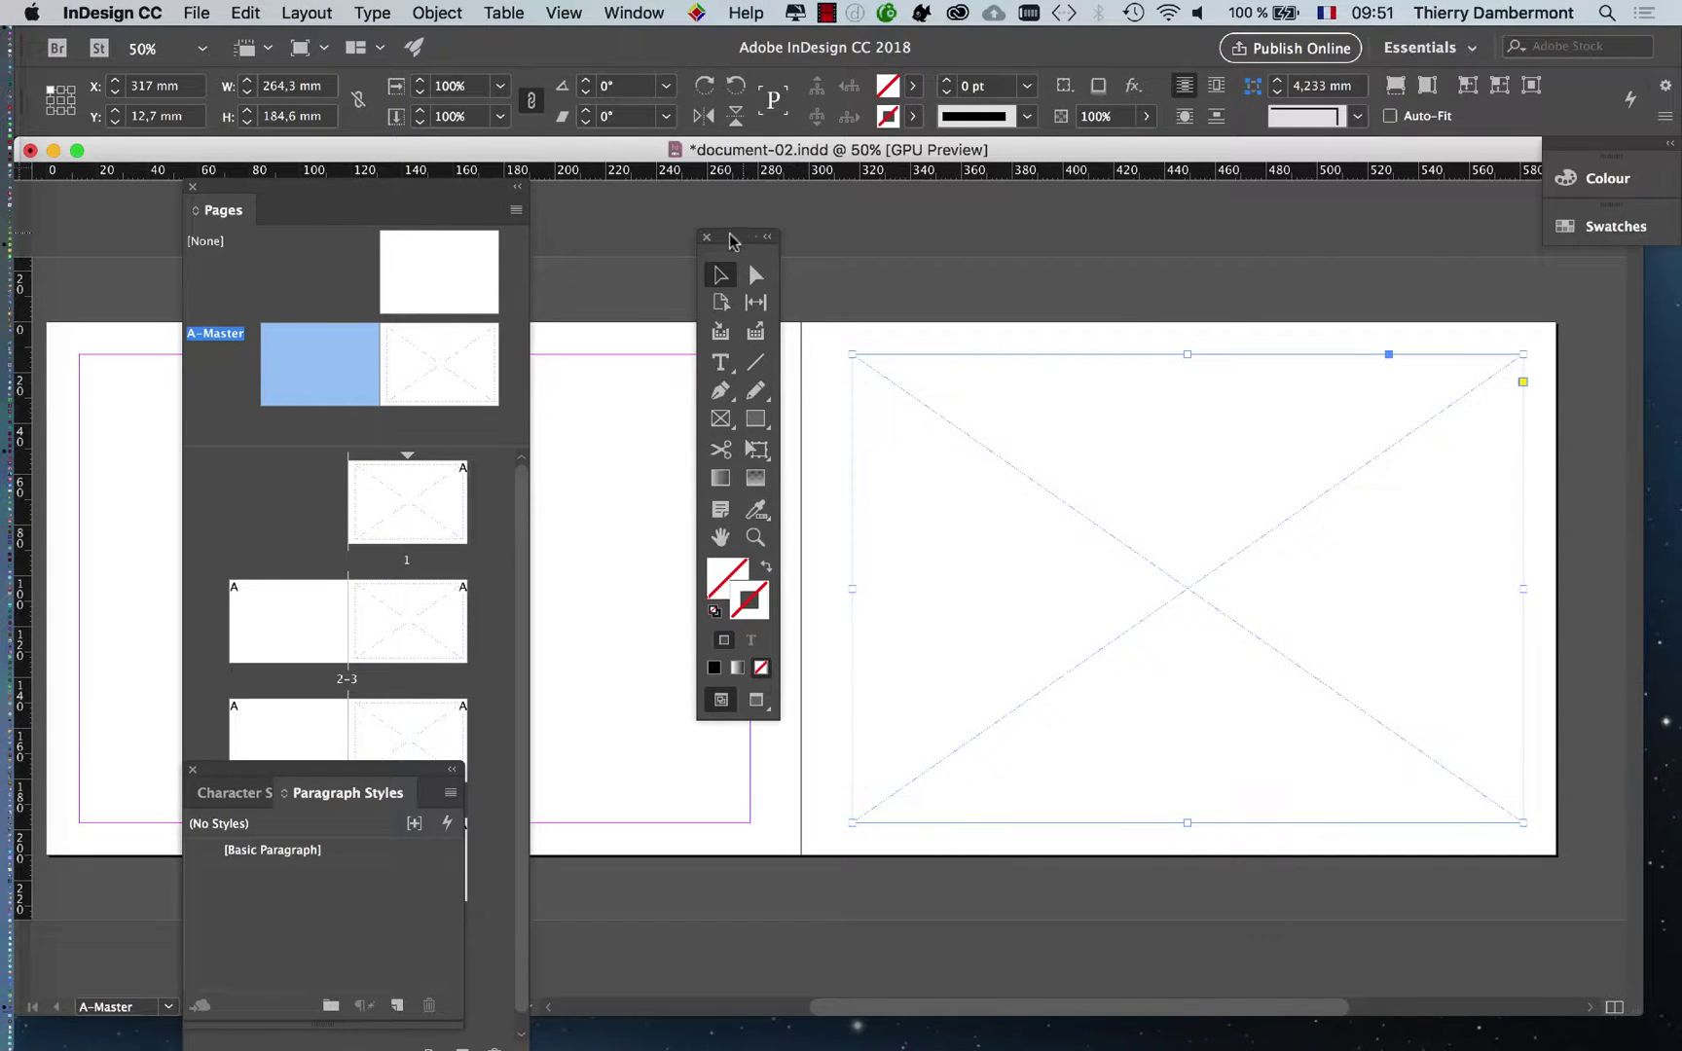
left_click_drag(733, 240, 681, 220)
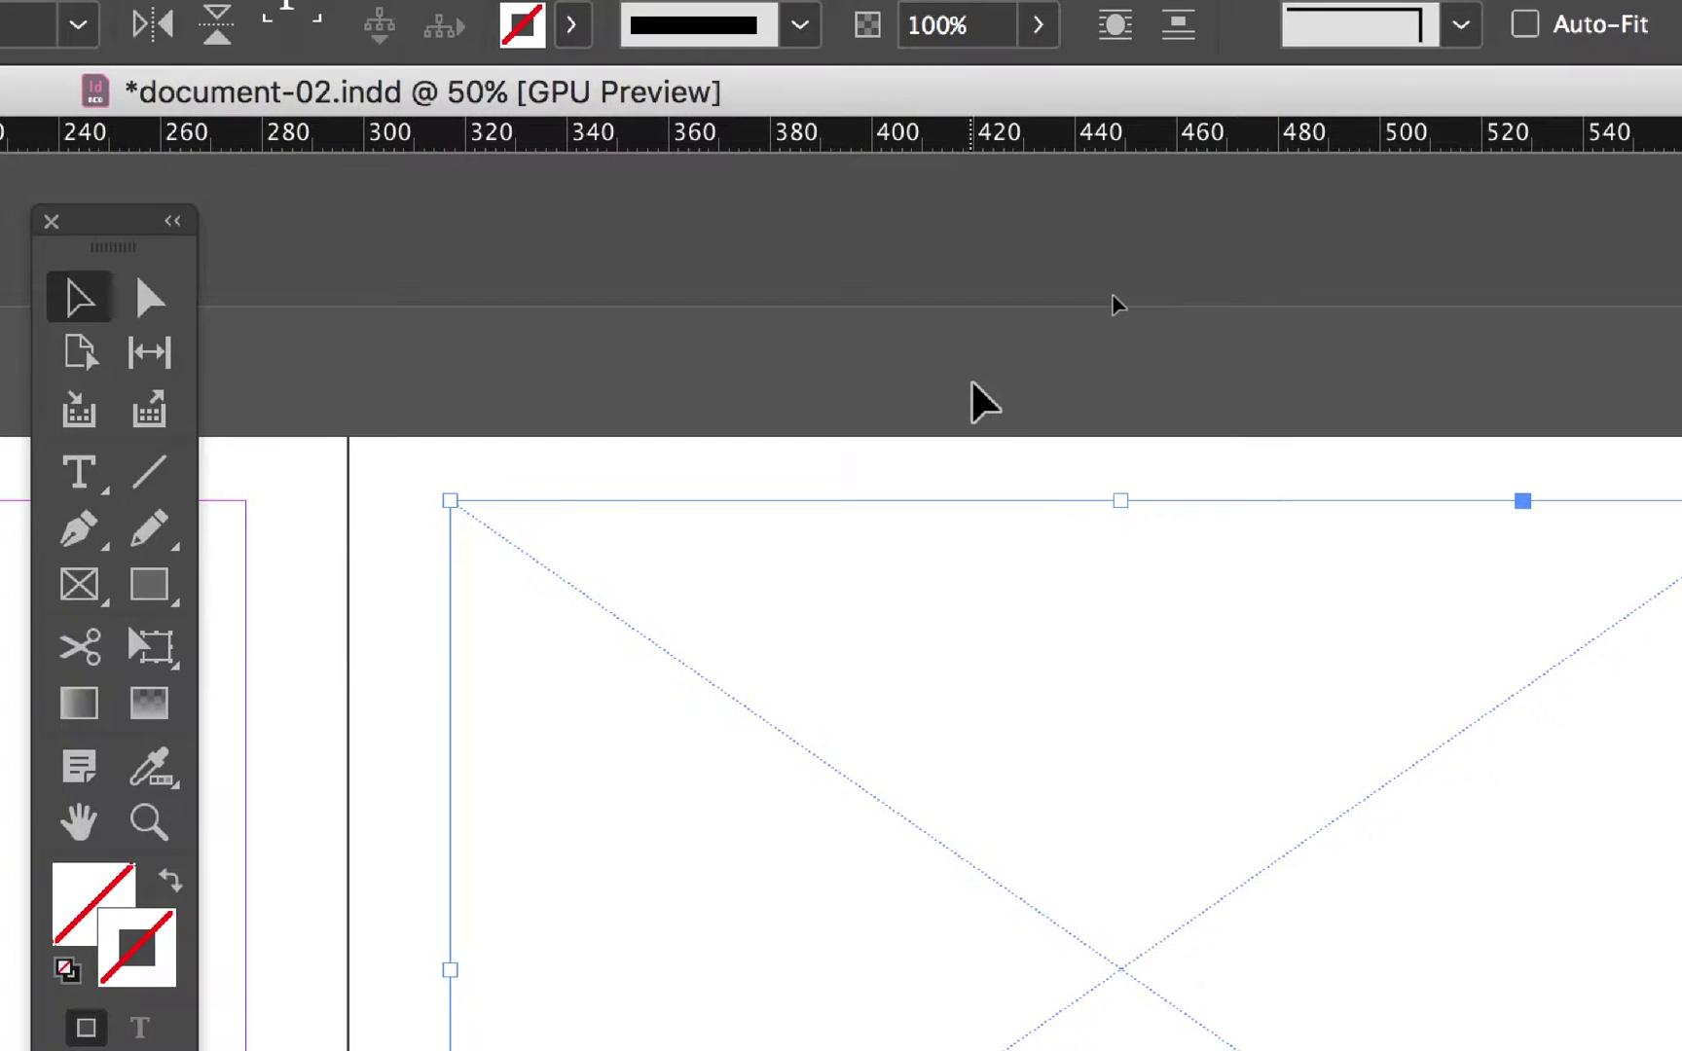
left_click(1212, 314)
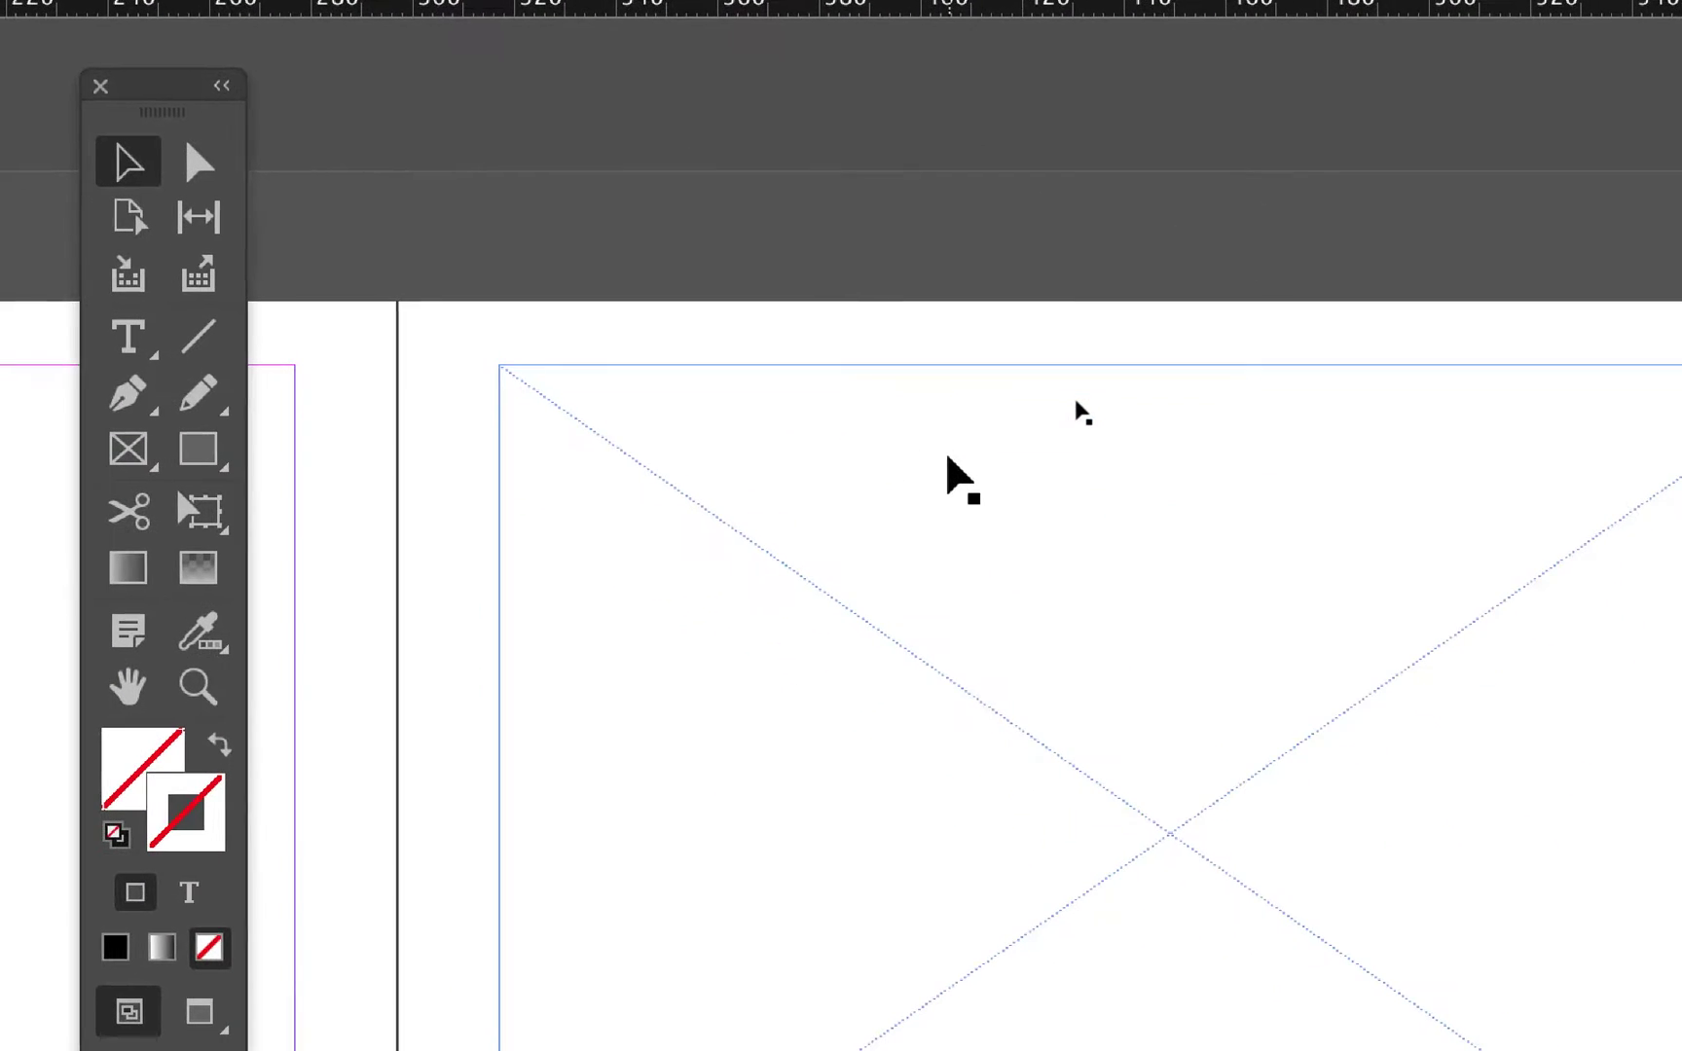
left_click(944, 453)
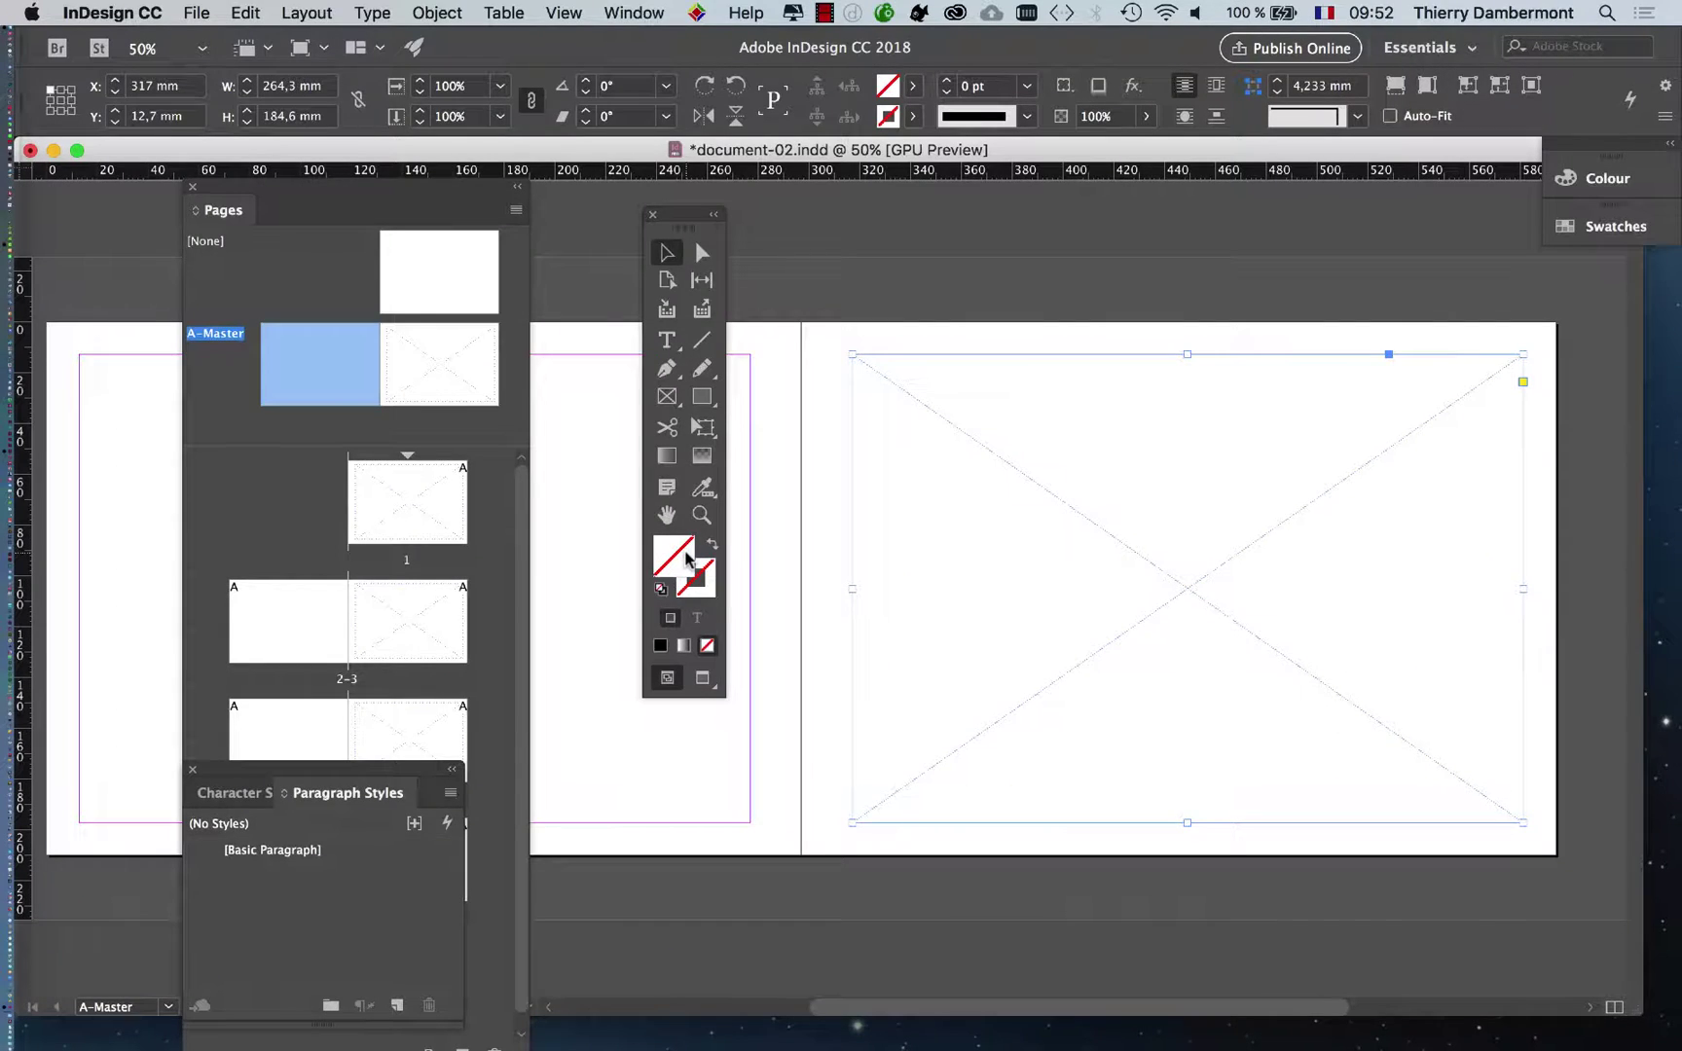
Step: Show the Swatches panel floating over the left master page, with the Pages and Tools panels moved out of its way
left_click_drag(468, 192, 909, 805)
left_click_drag(695, 216, 108, 199)
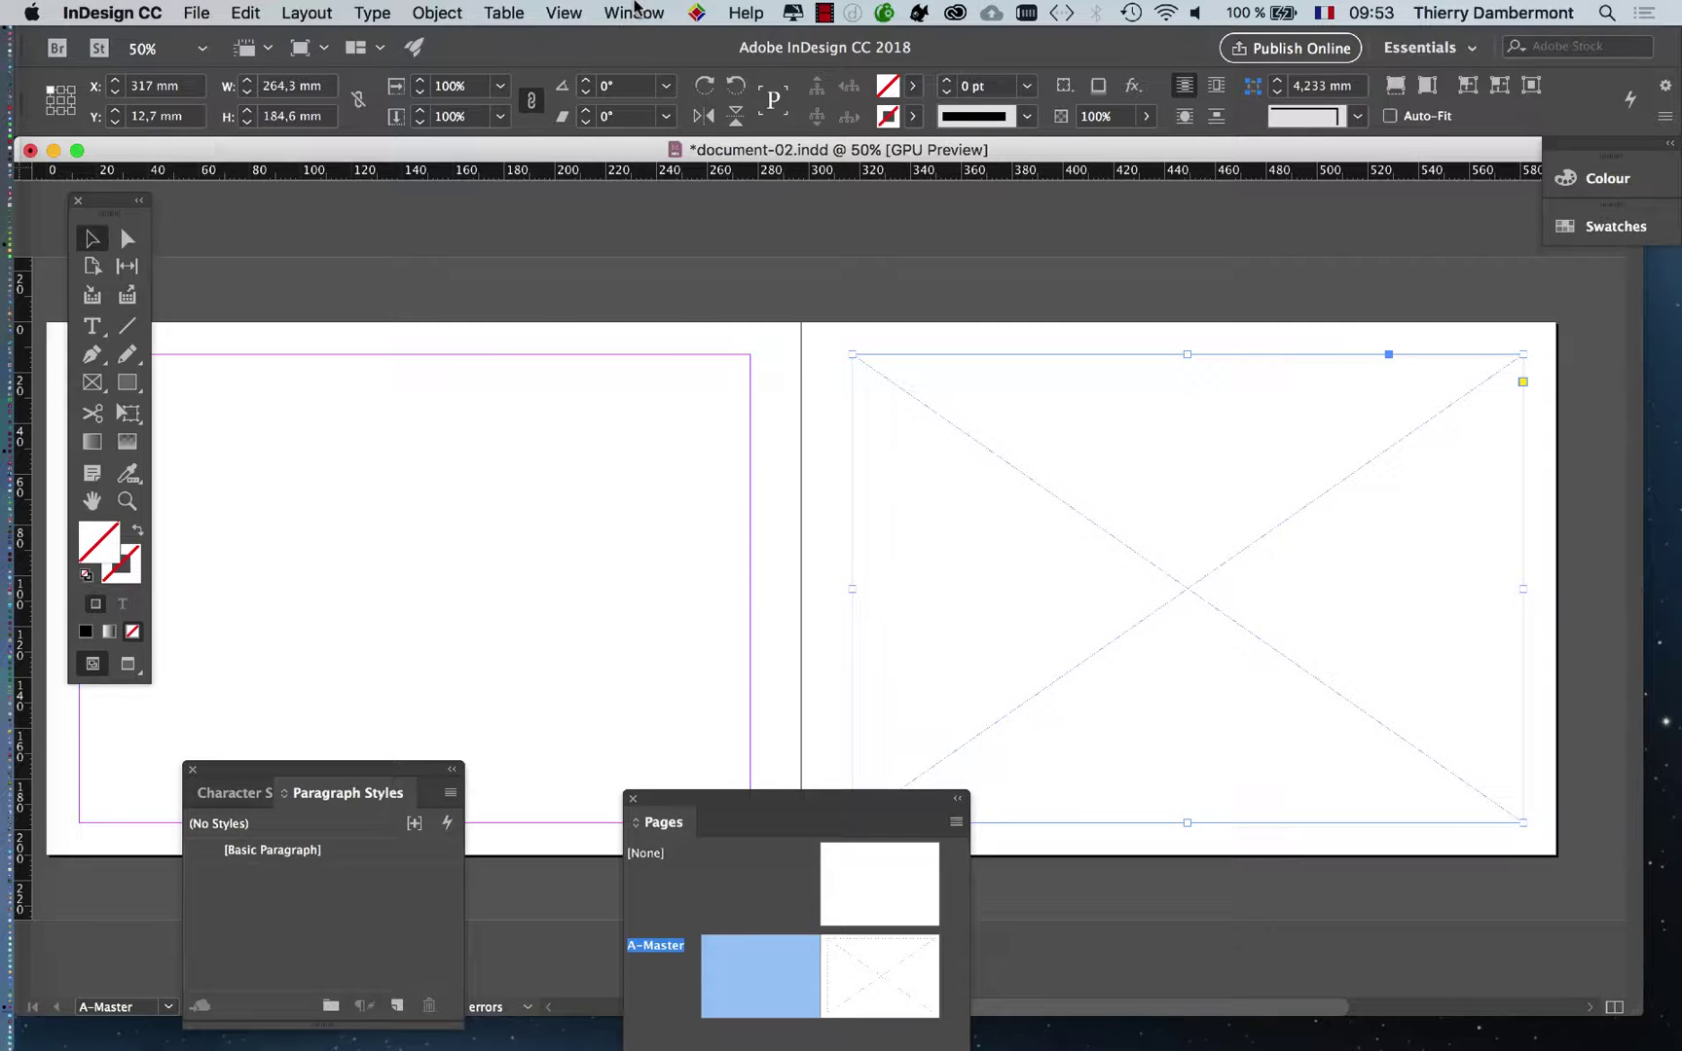
left_click(635, 10)
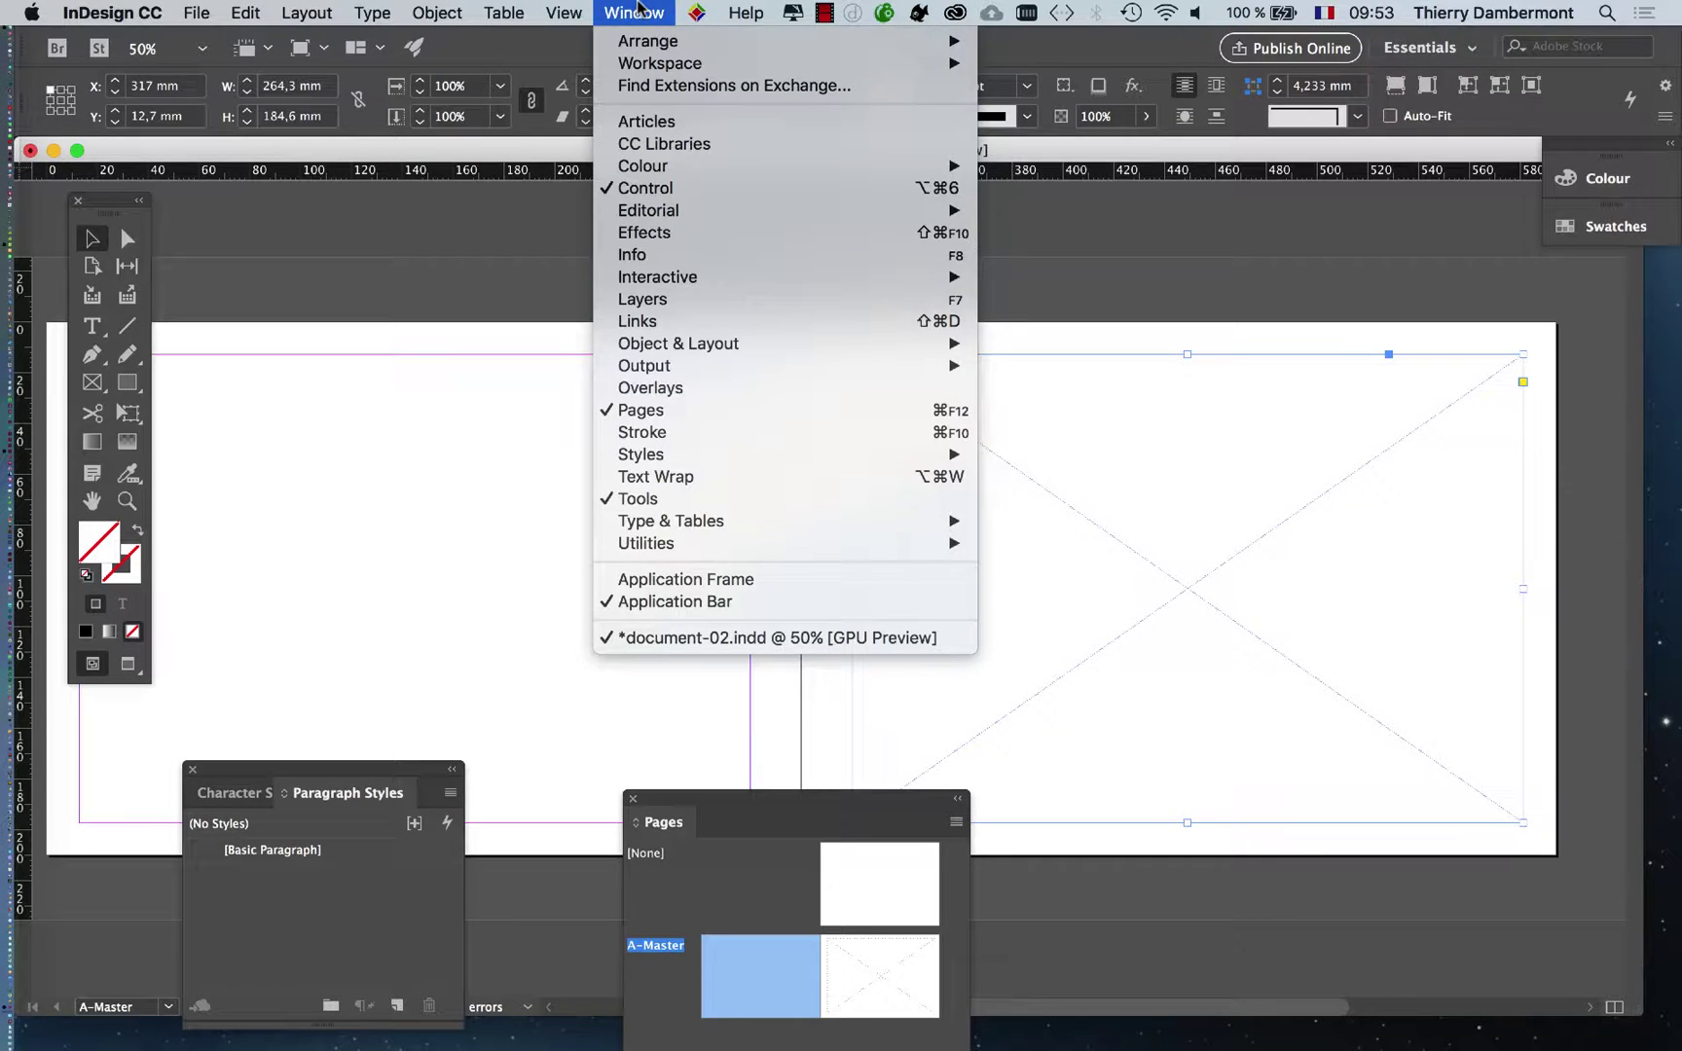
mouse_move(634, 168)
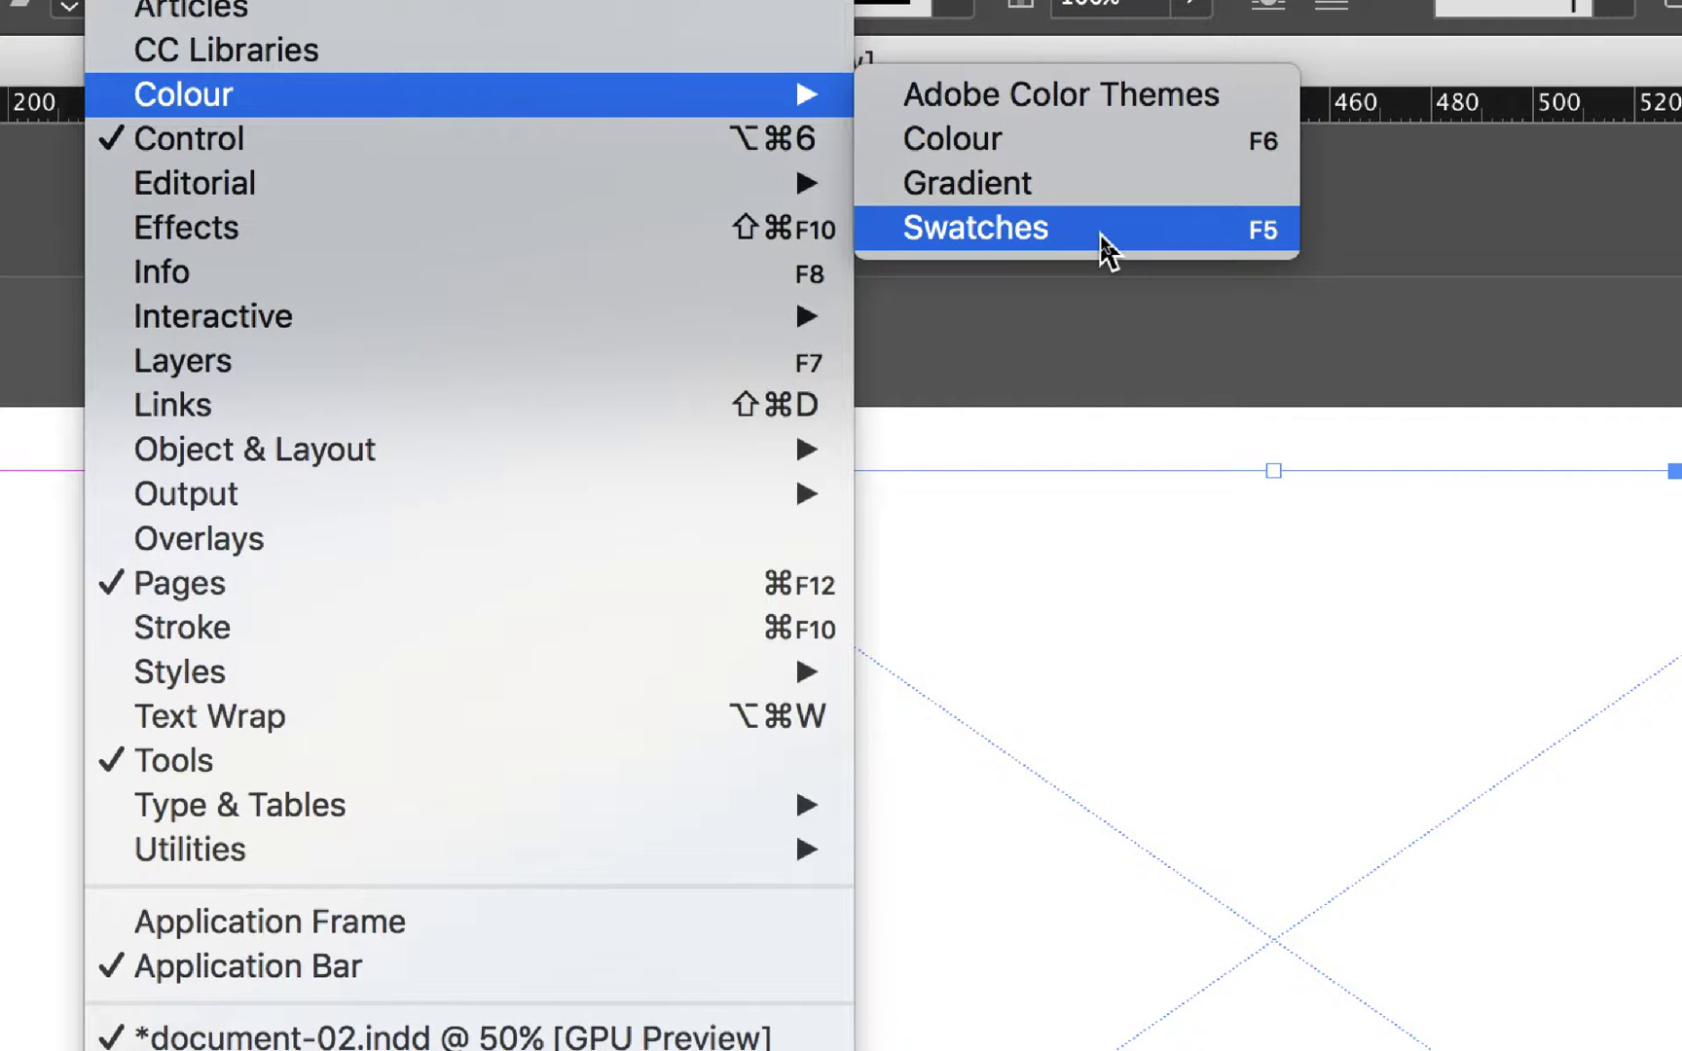
left_click(1105, 248)
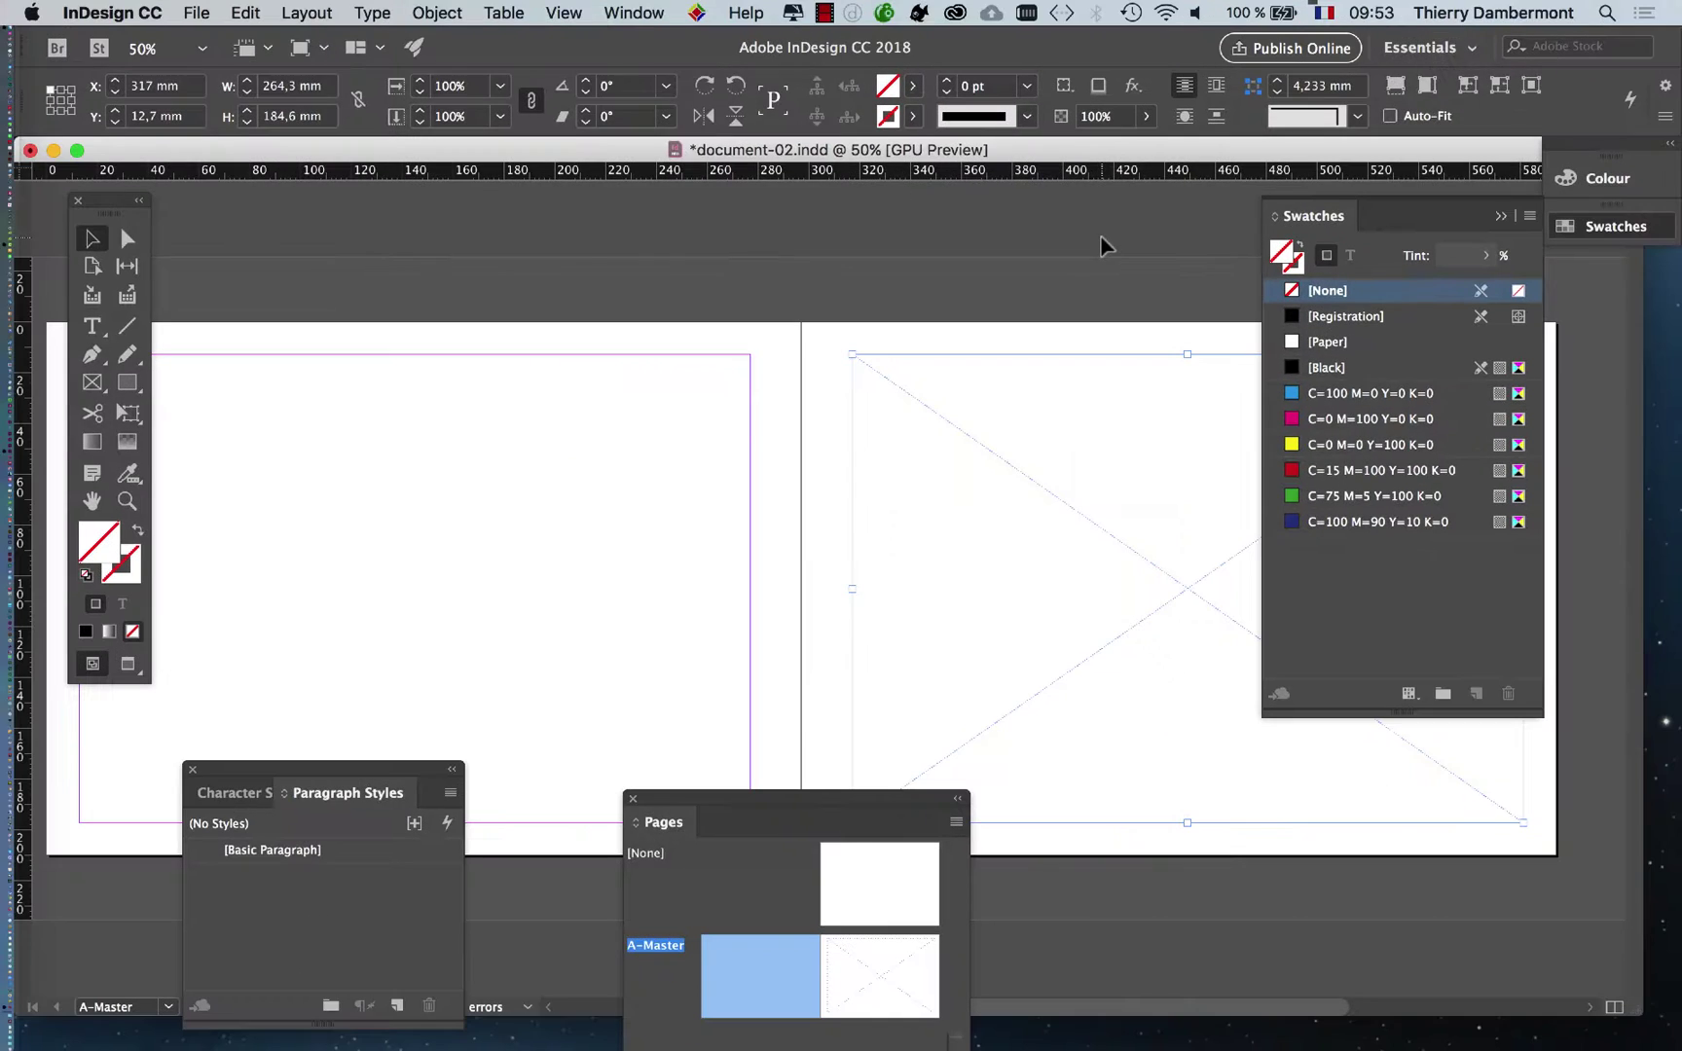
left_click_drag(1334, 221, 545, 212)
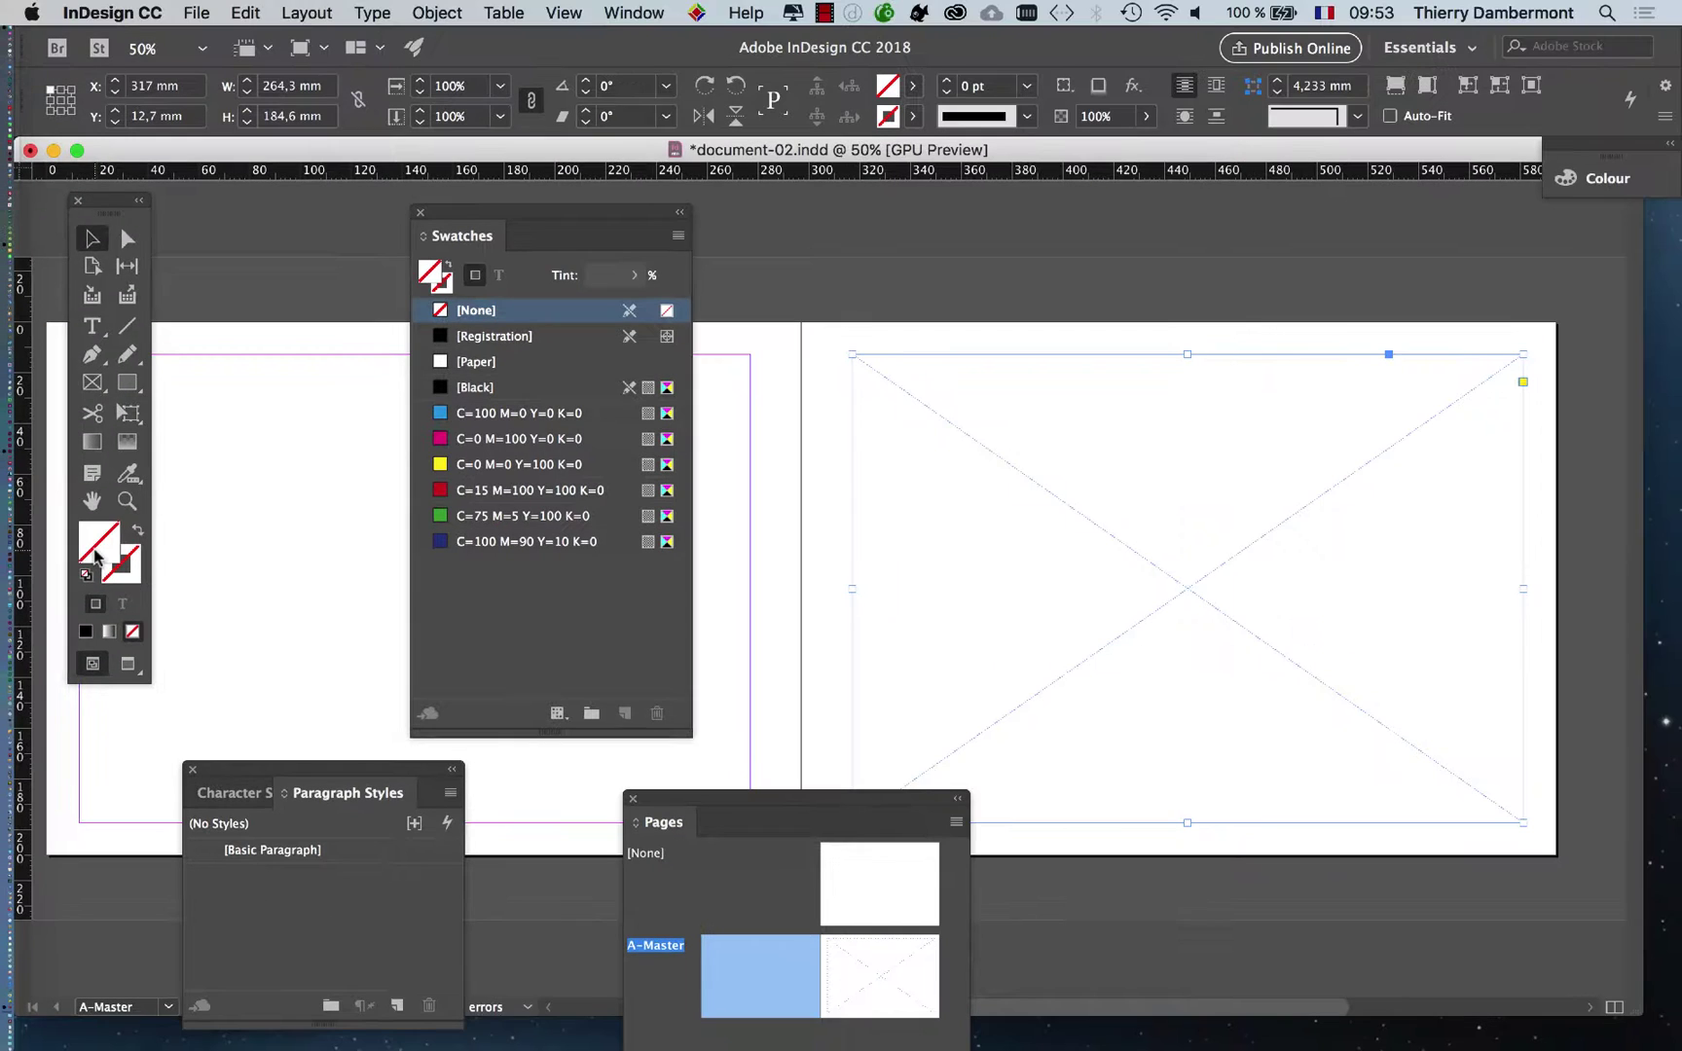
left_click_drag(555, 222, 660, 216)
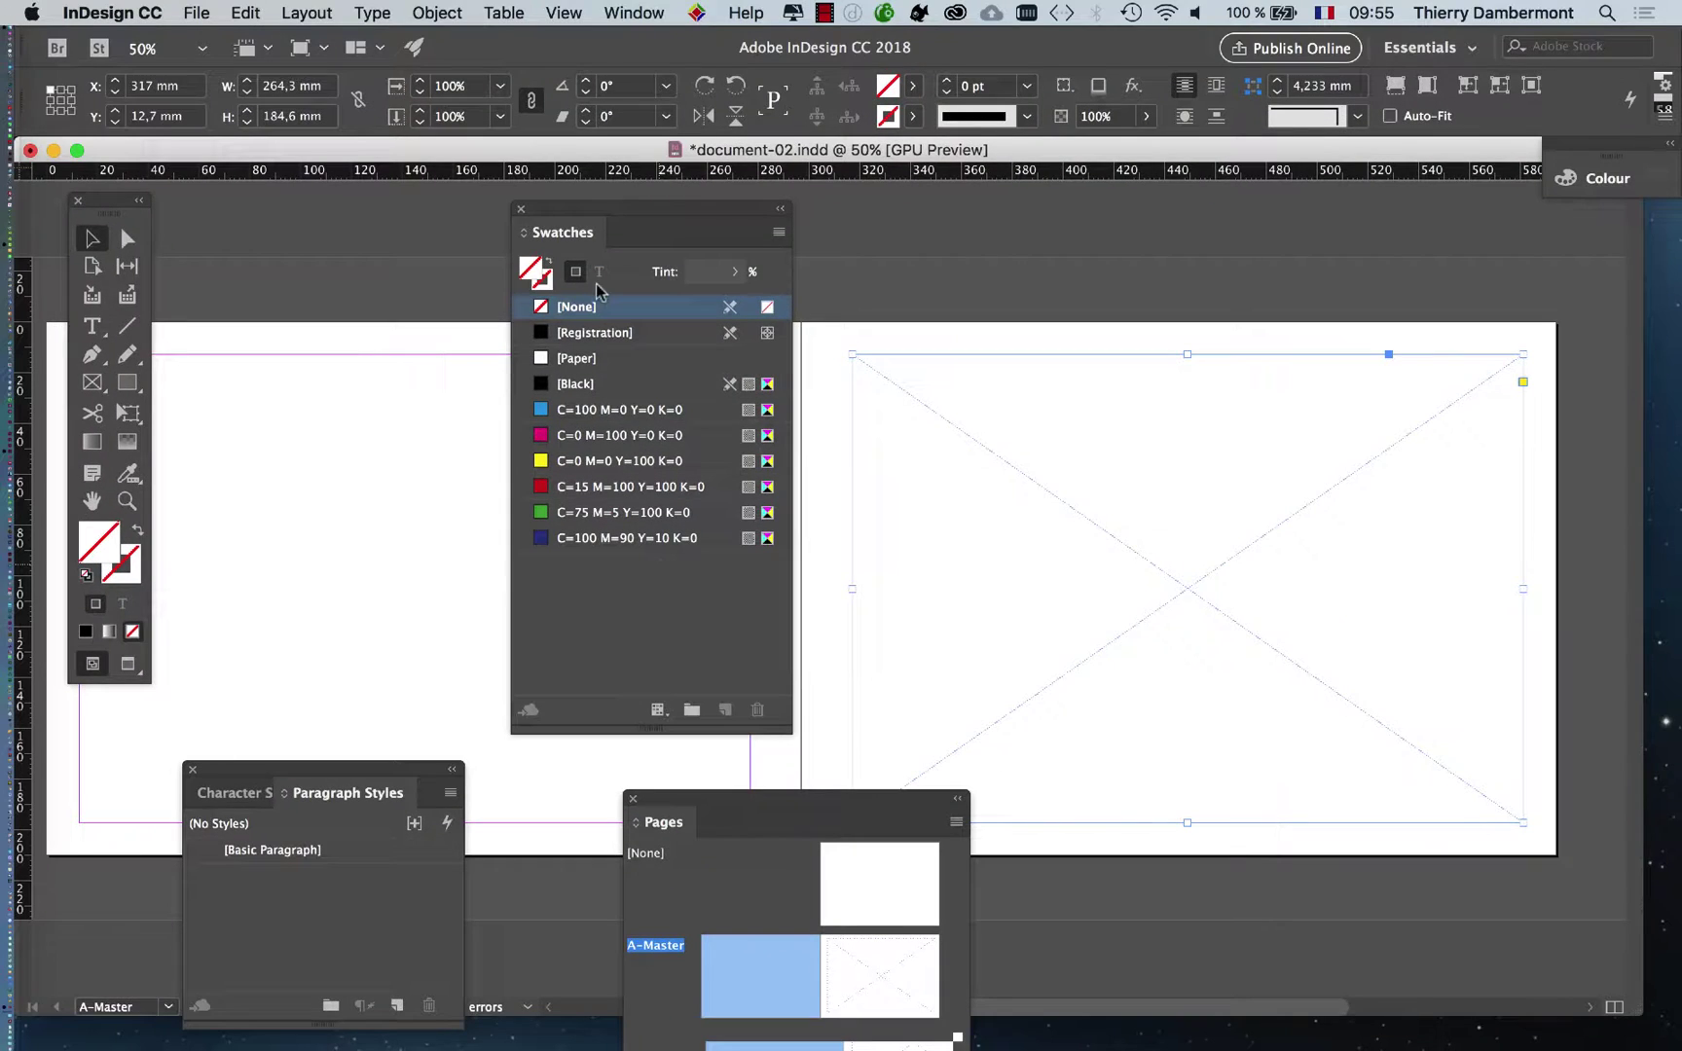
mouse_move(44, 881)
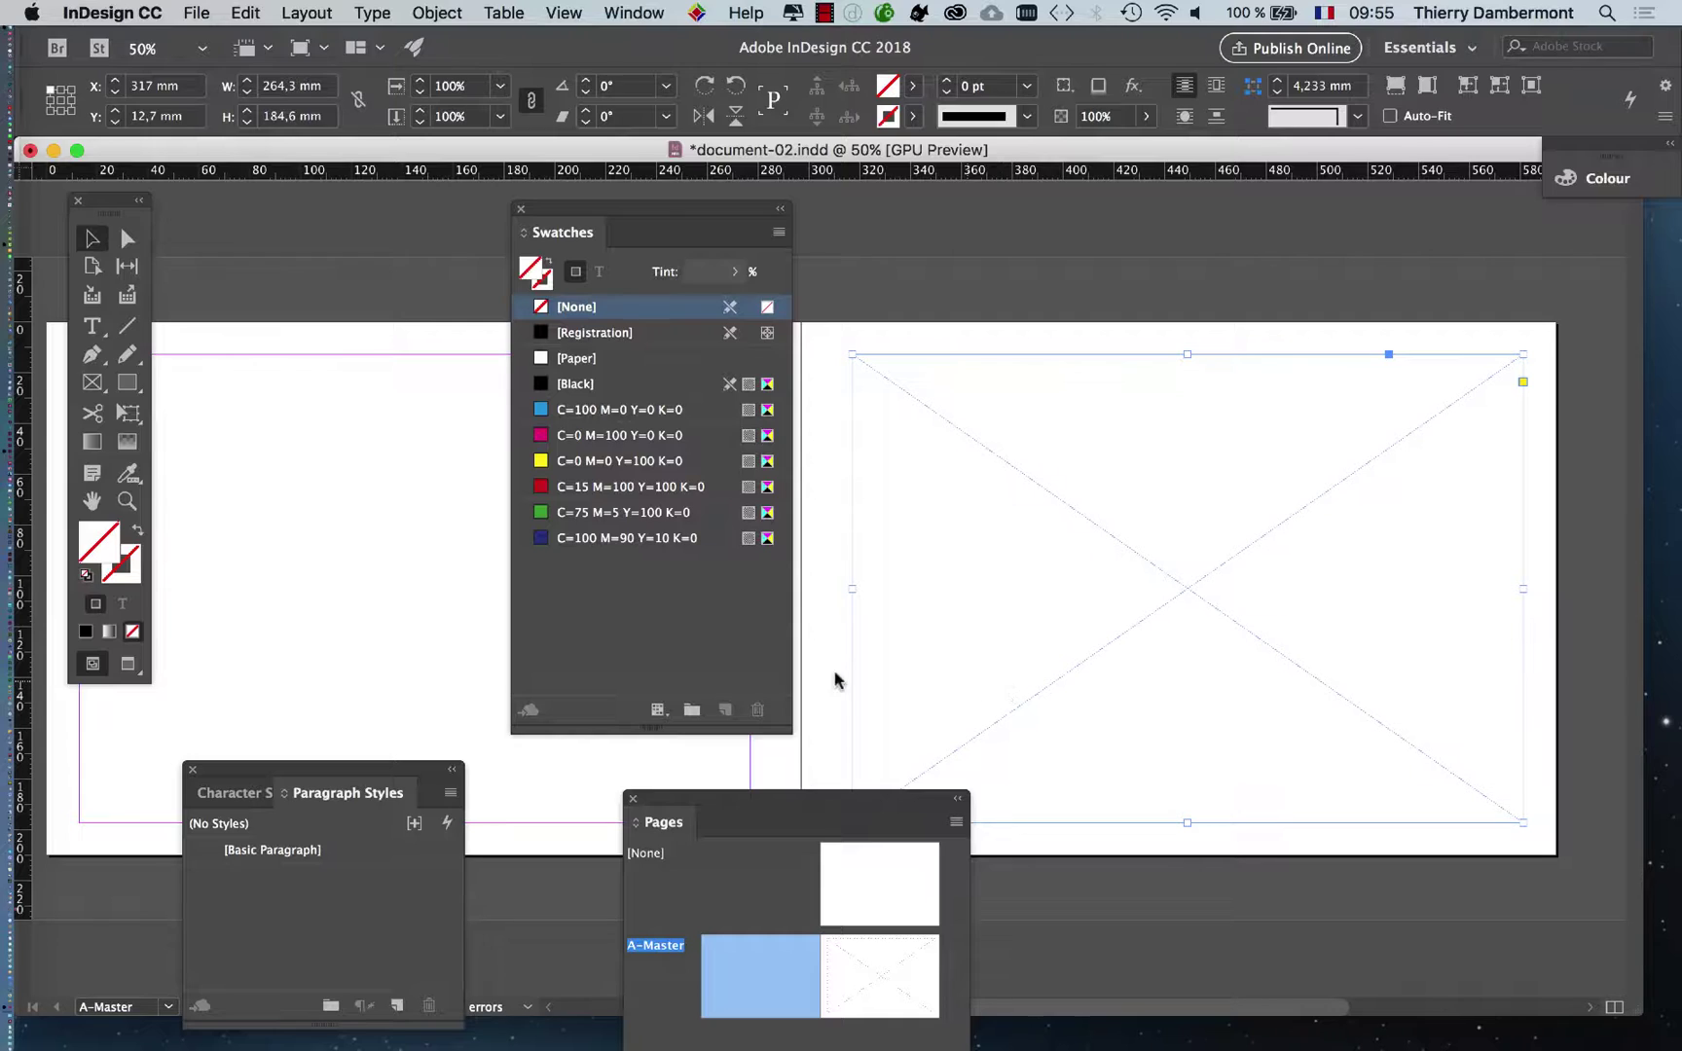
key("Tab")
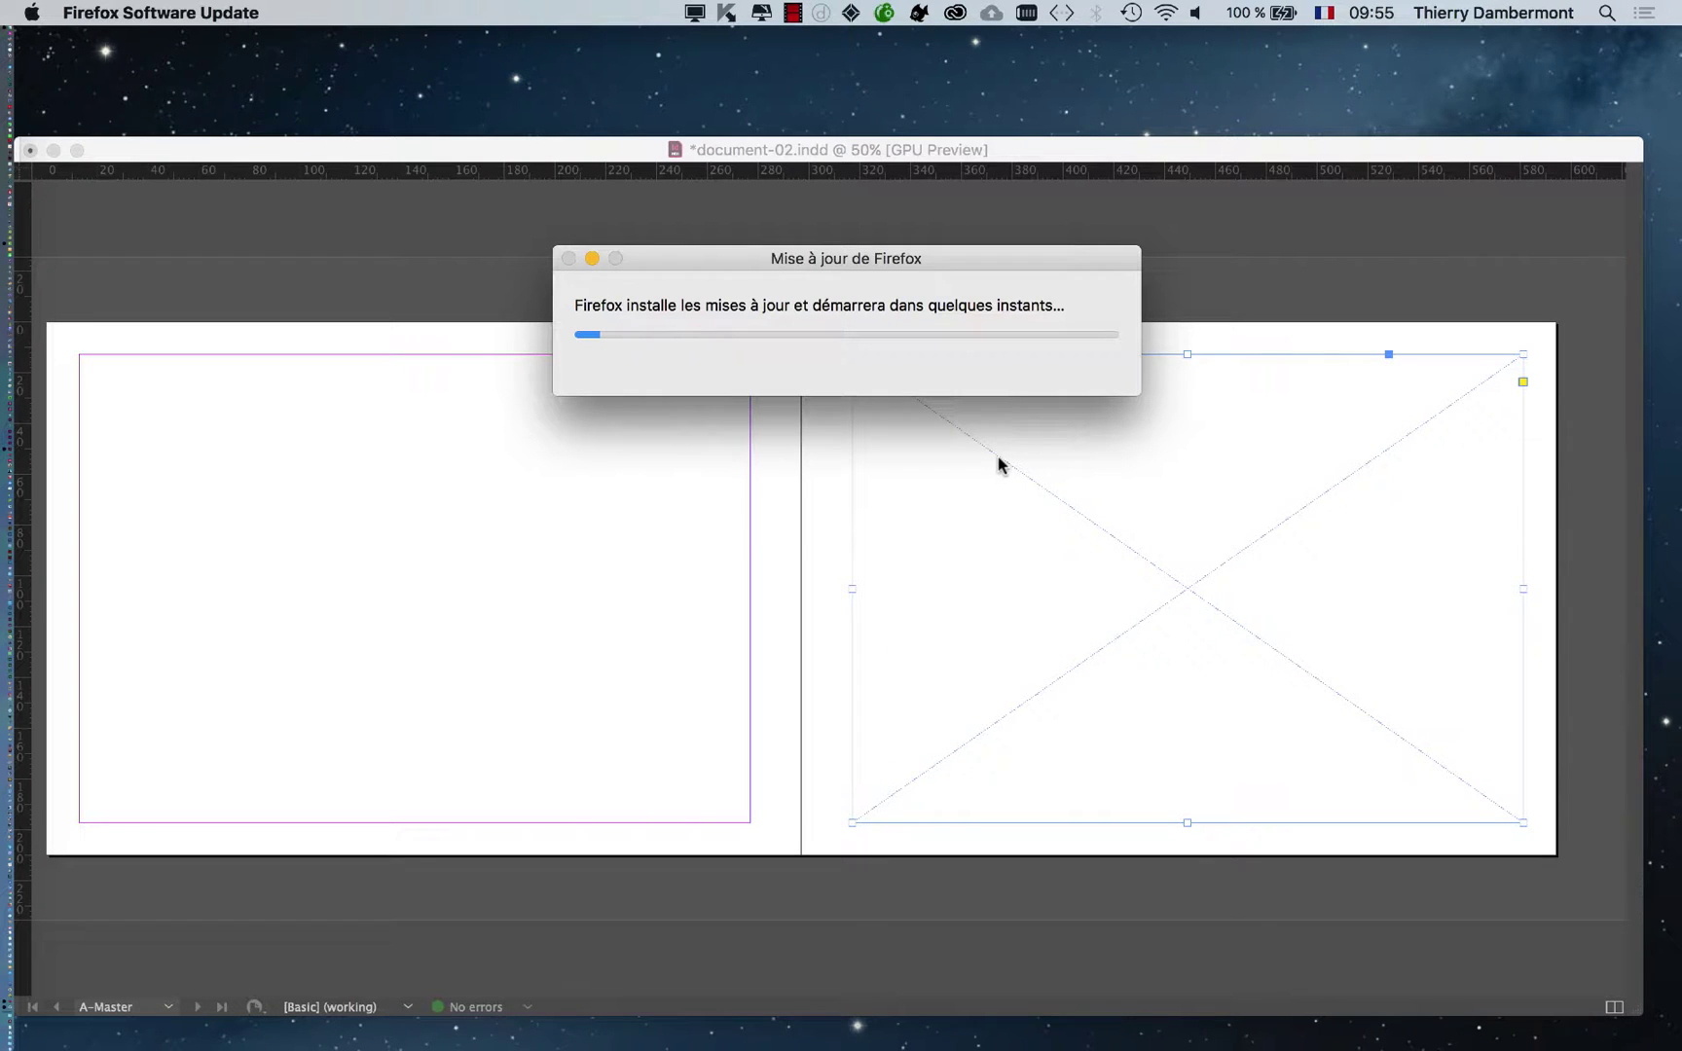
left_click(1132, 156)
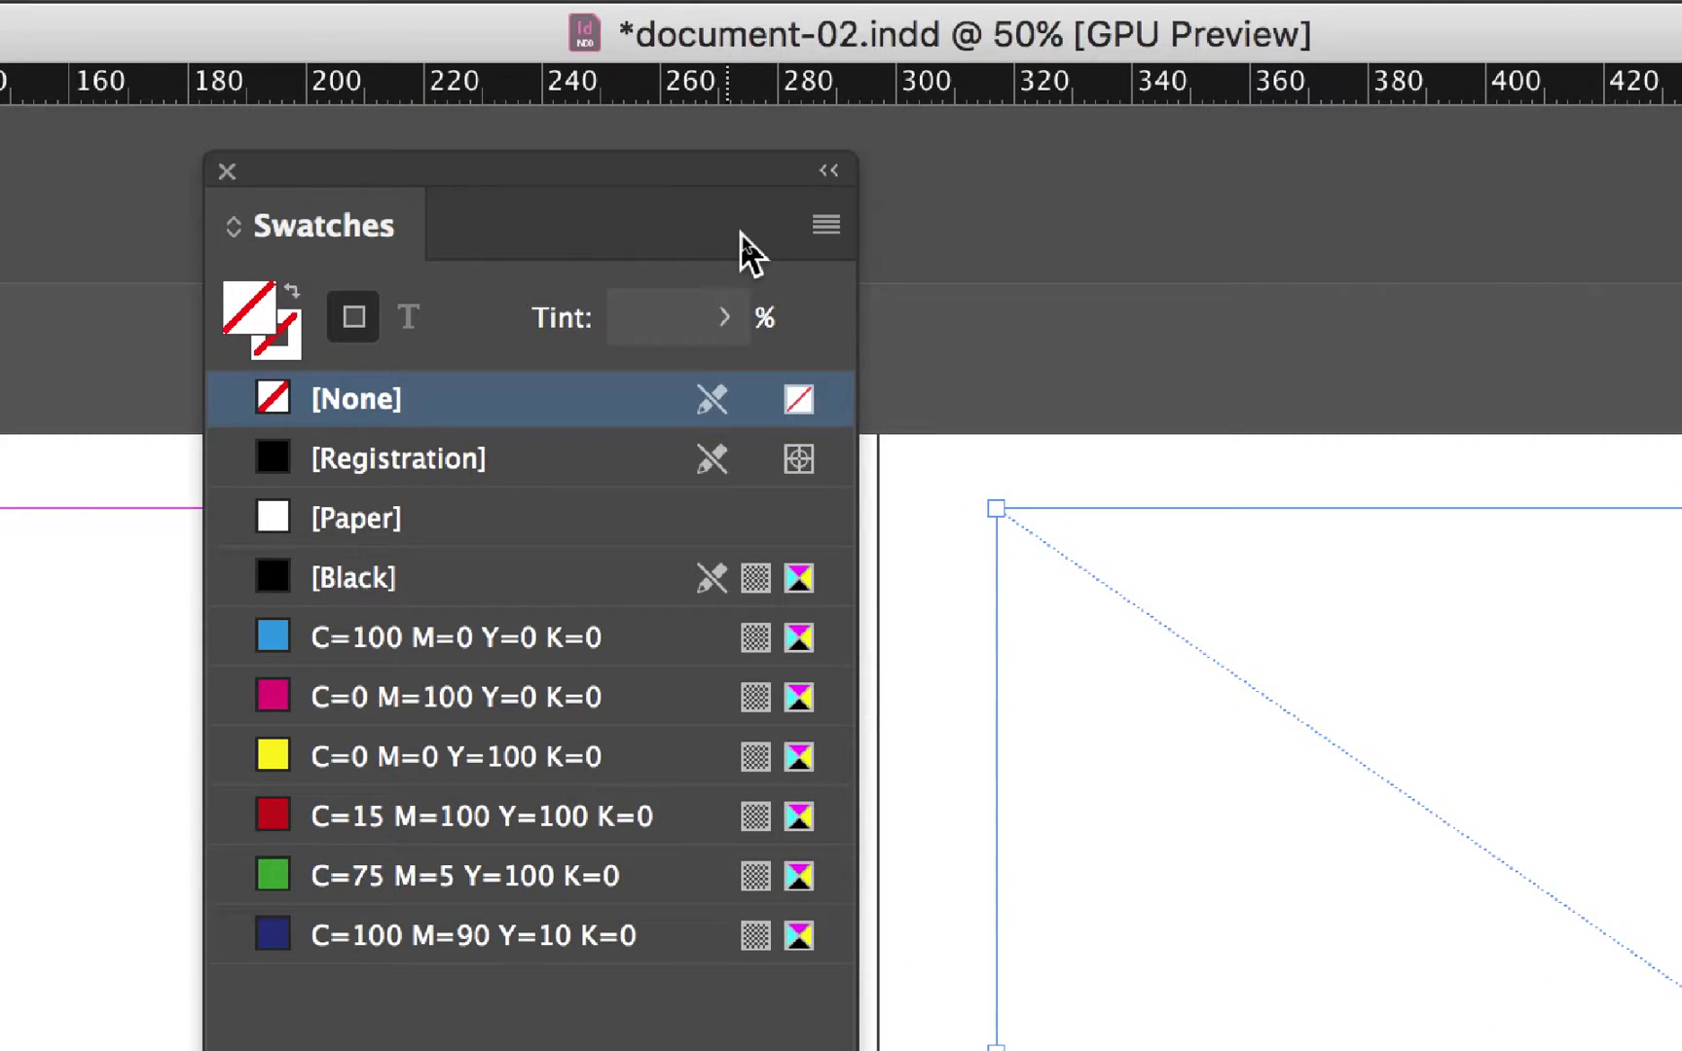
Step: Start a new process colour swatch and set its colour mode to RGB
left_click(825, 225)
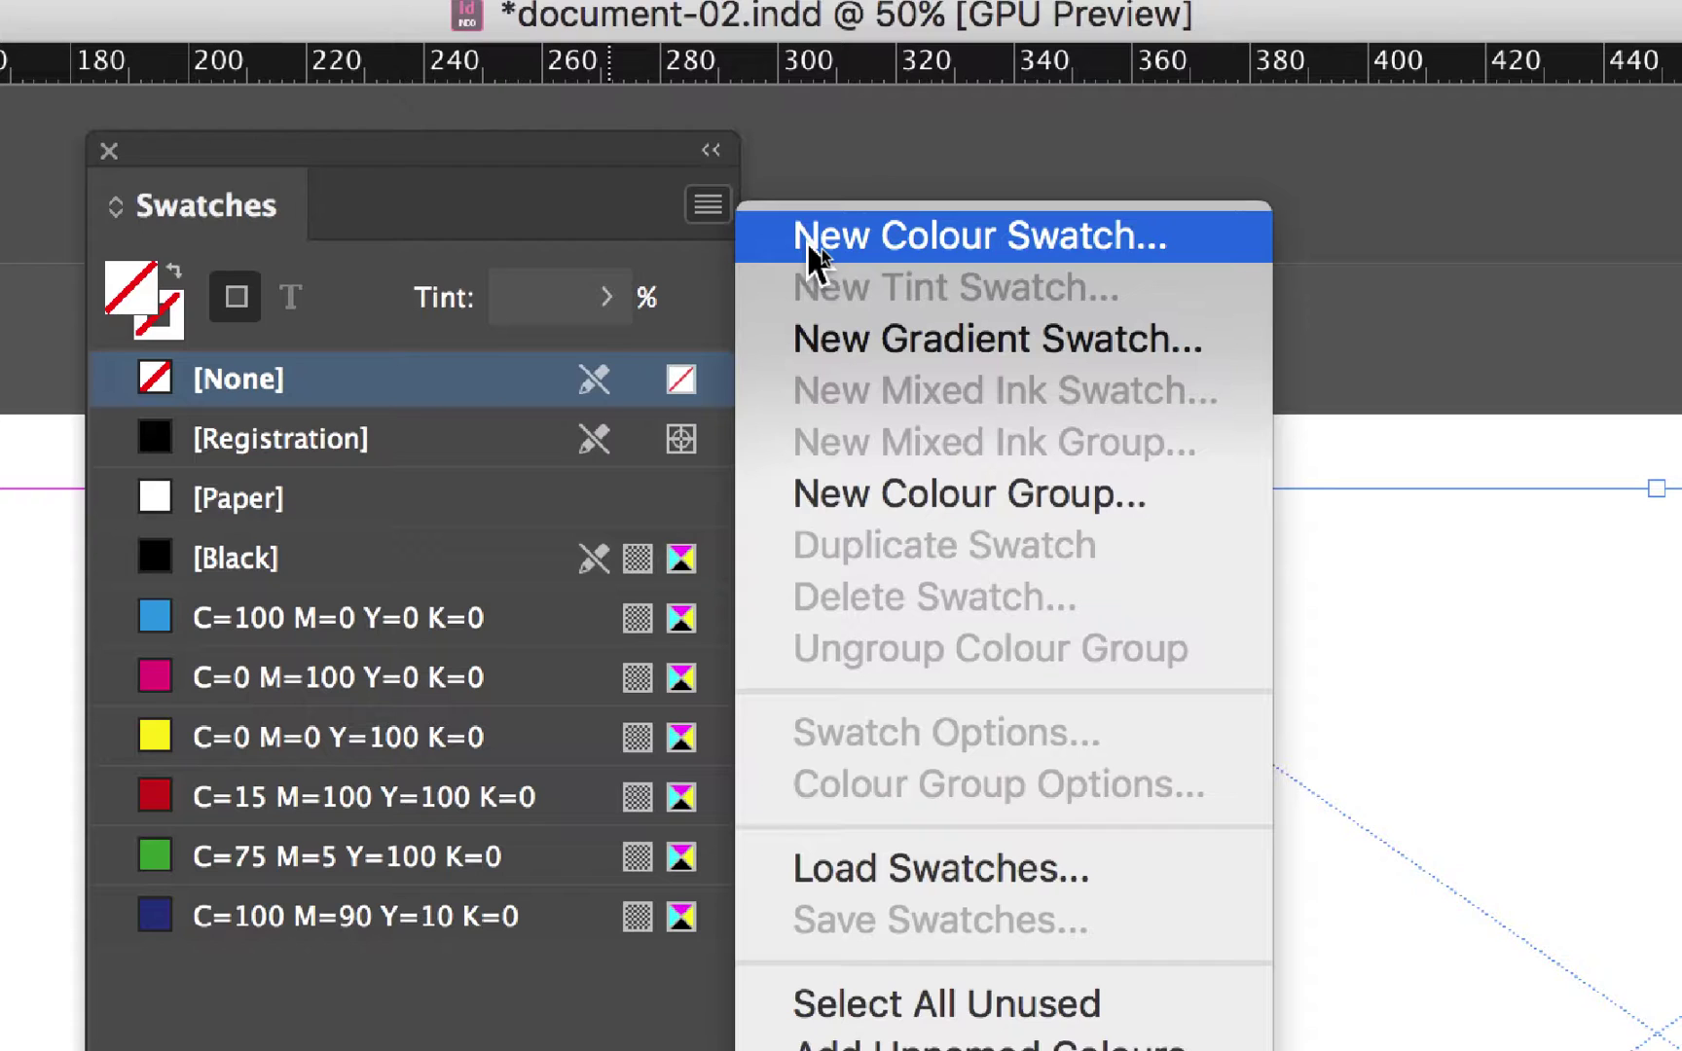
left_click(822, 248)
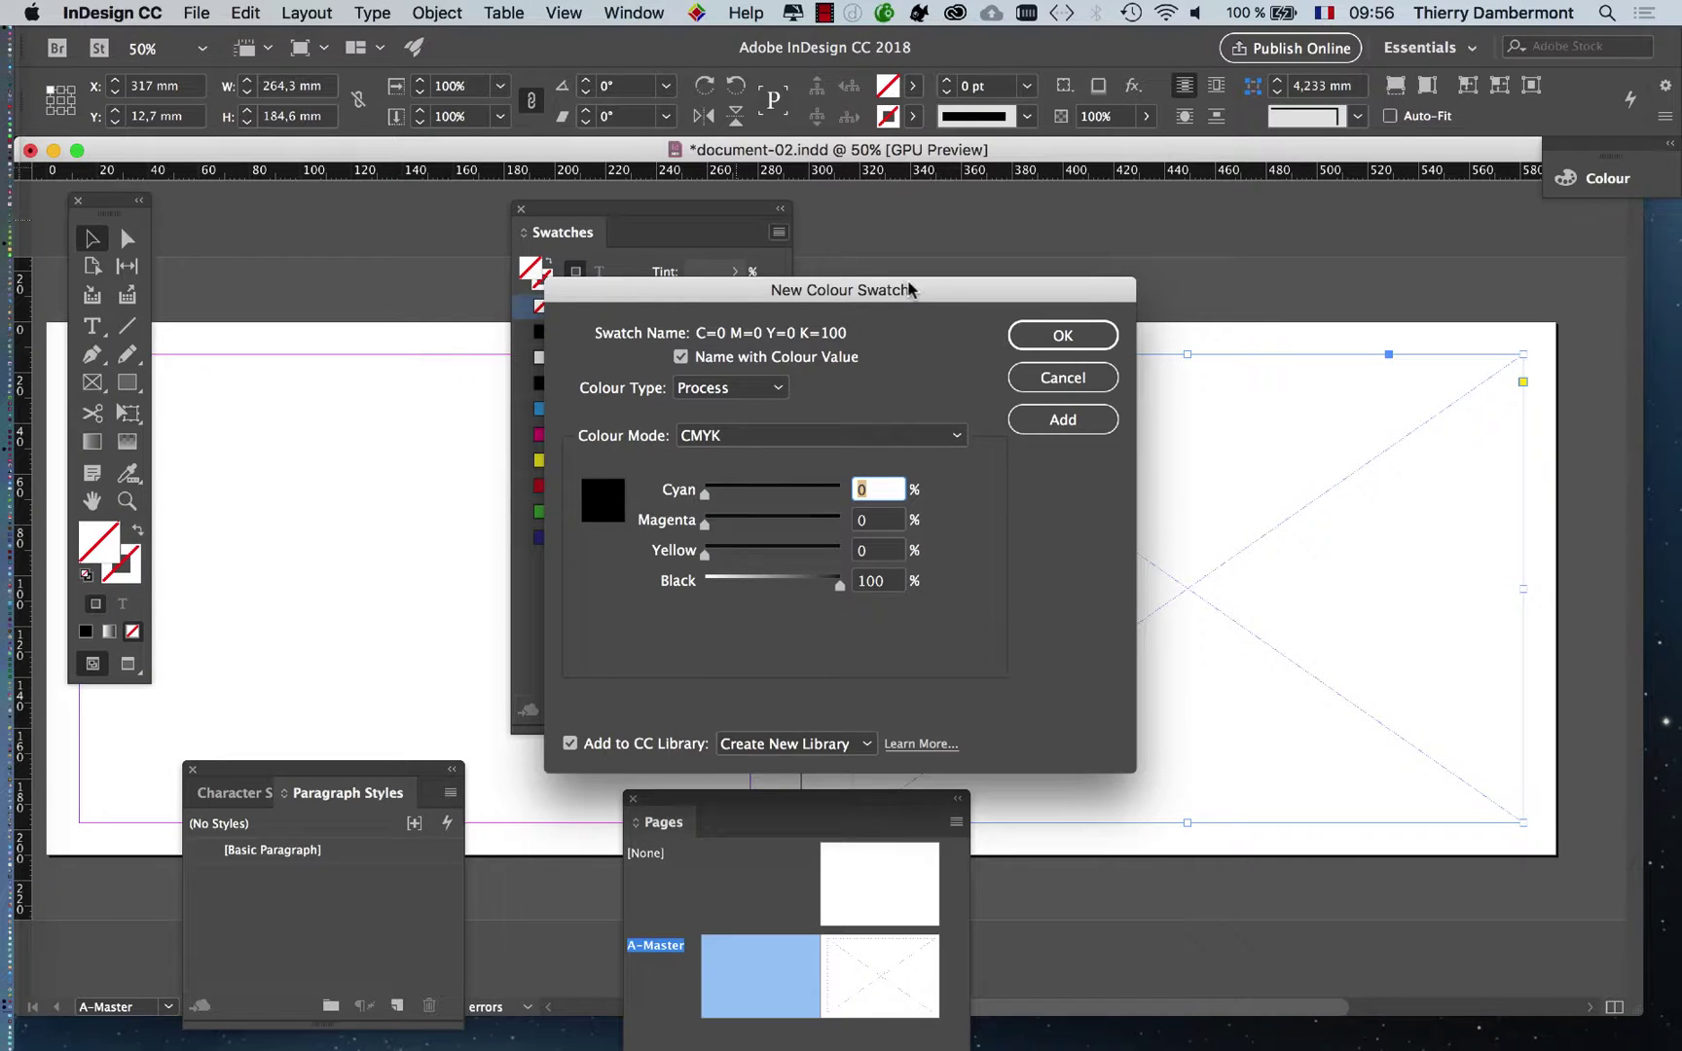
left_click_drag(910, 289, 1310, 209)
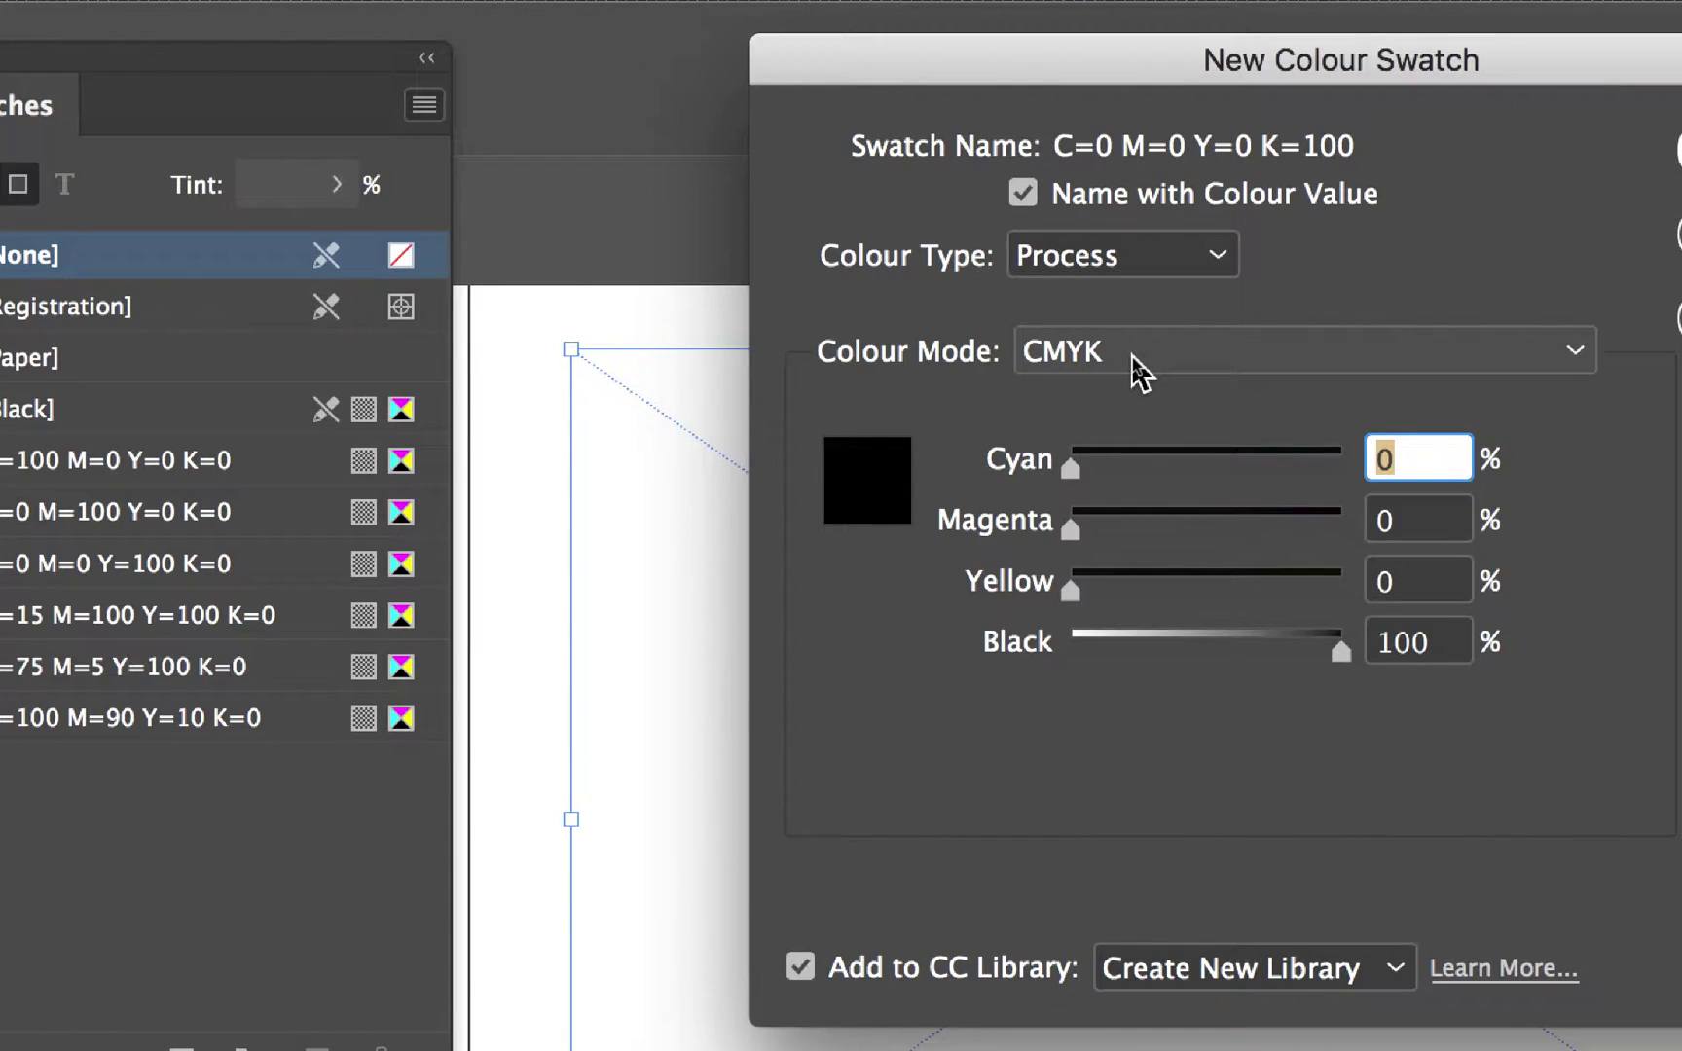
left_click(1131, 355)
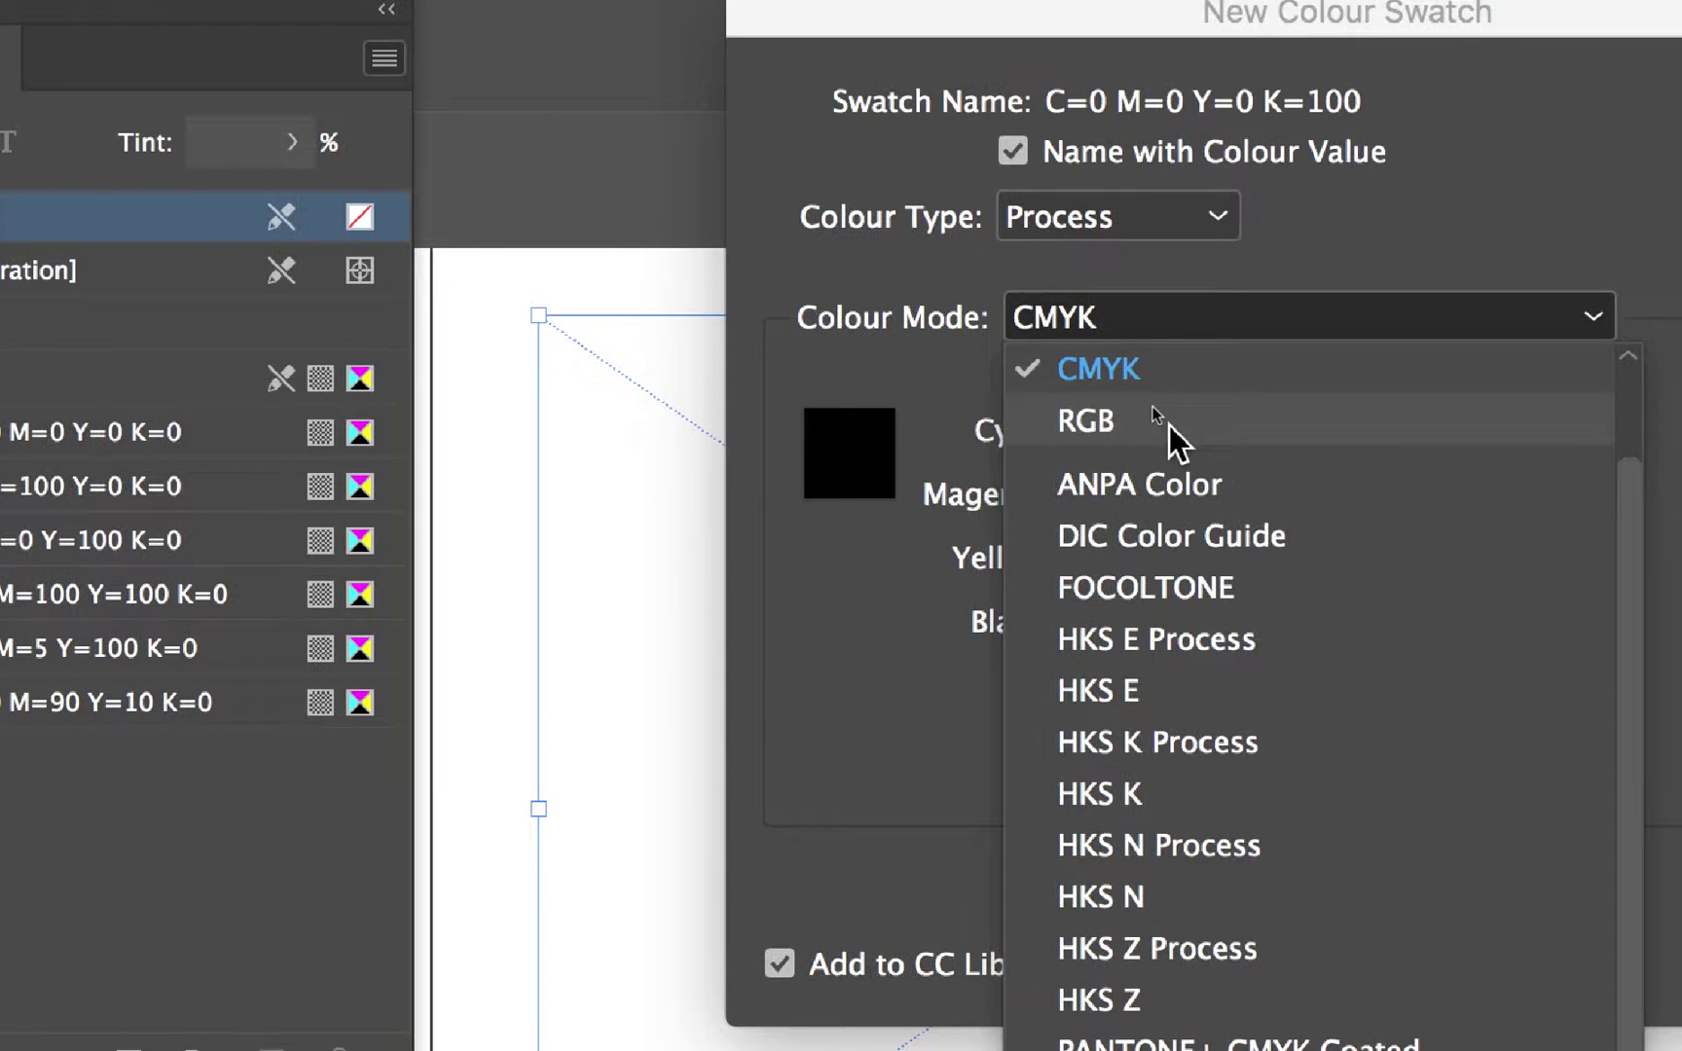
left_click(1170, 426)
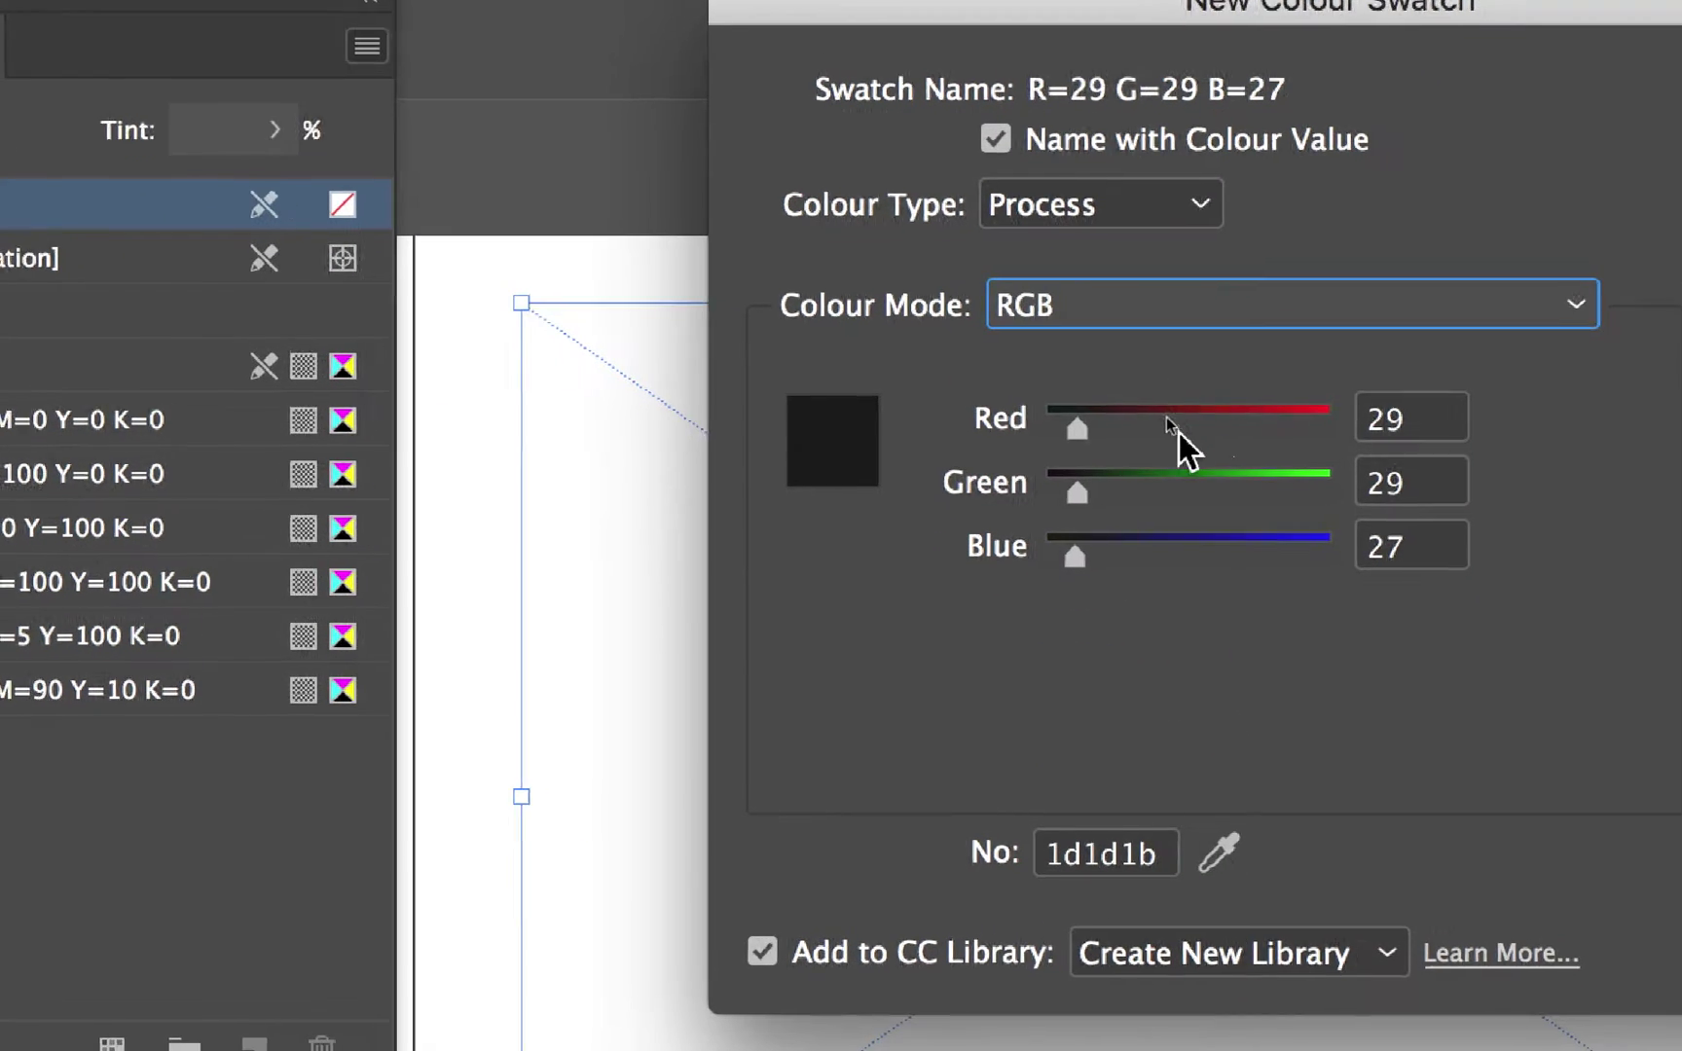
Step: Mix the new swatch's colour to red 249, green 0 and blue 246
left_click(1234, 419)
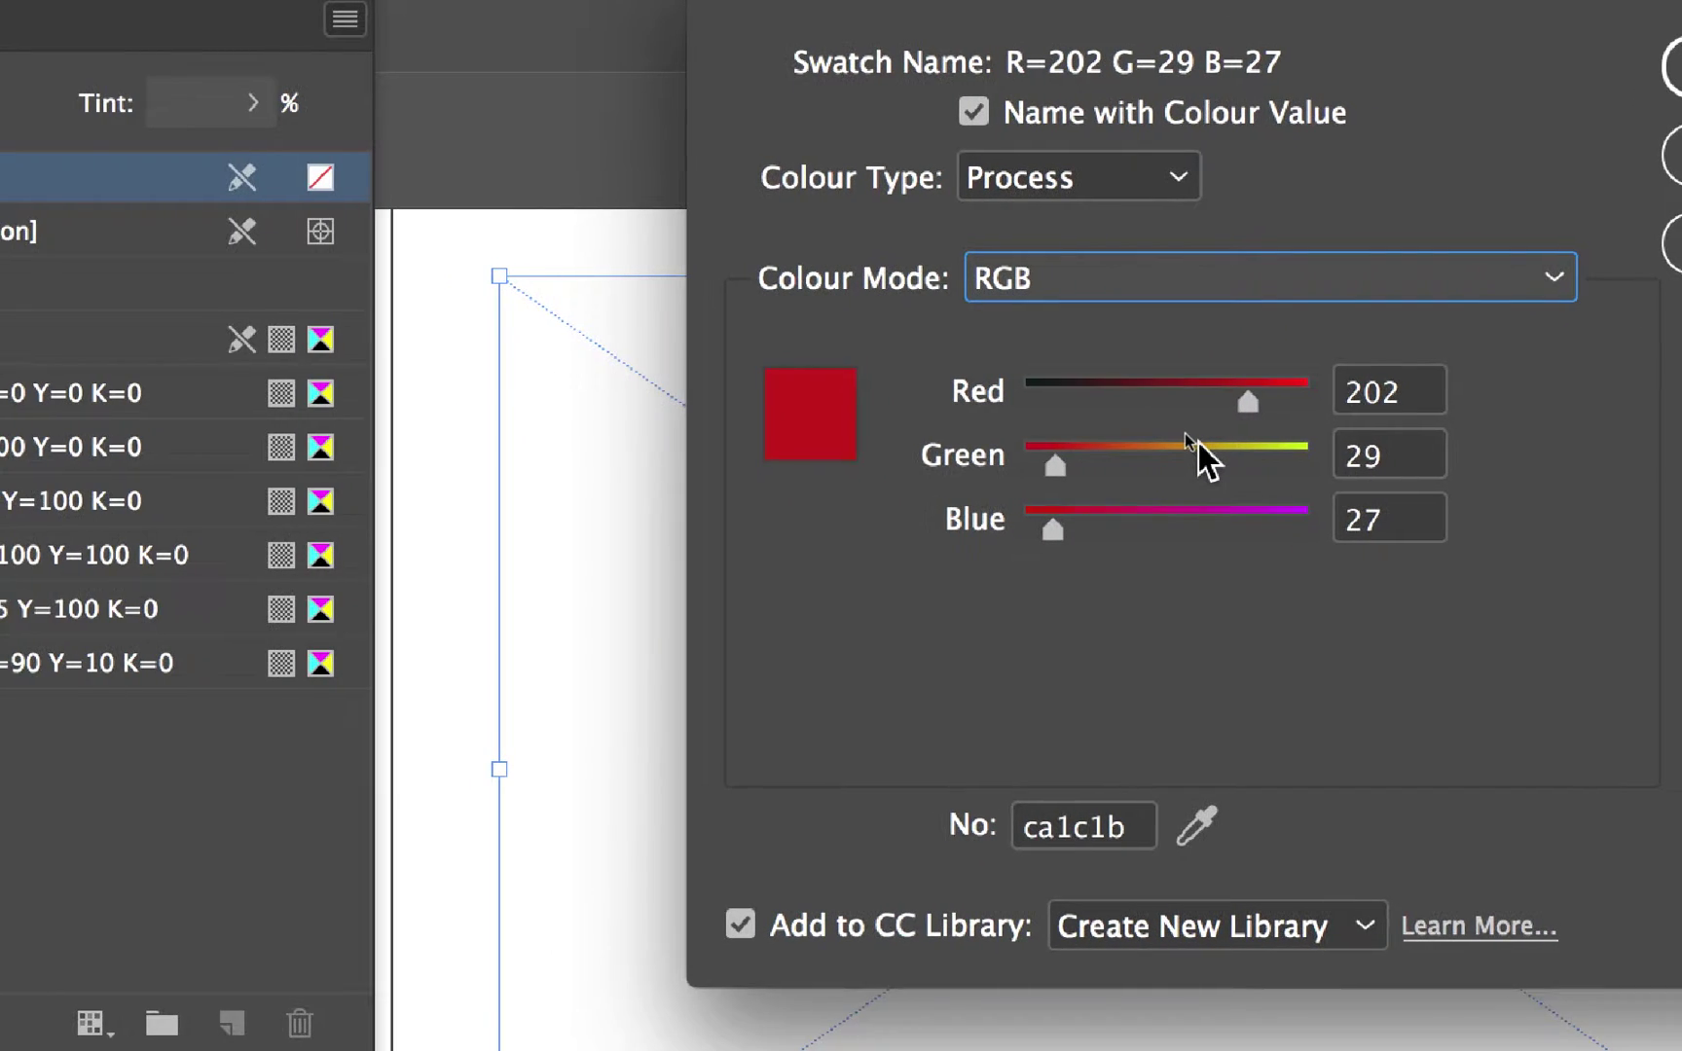
left_click(1192, 443)
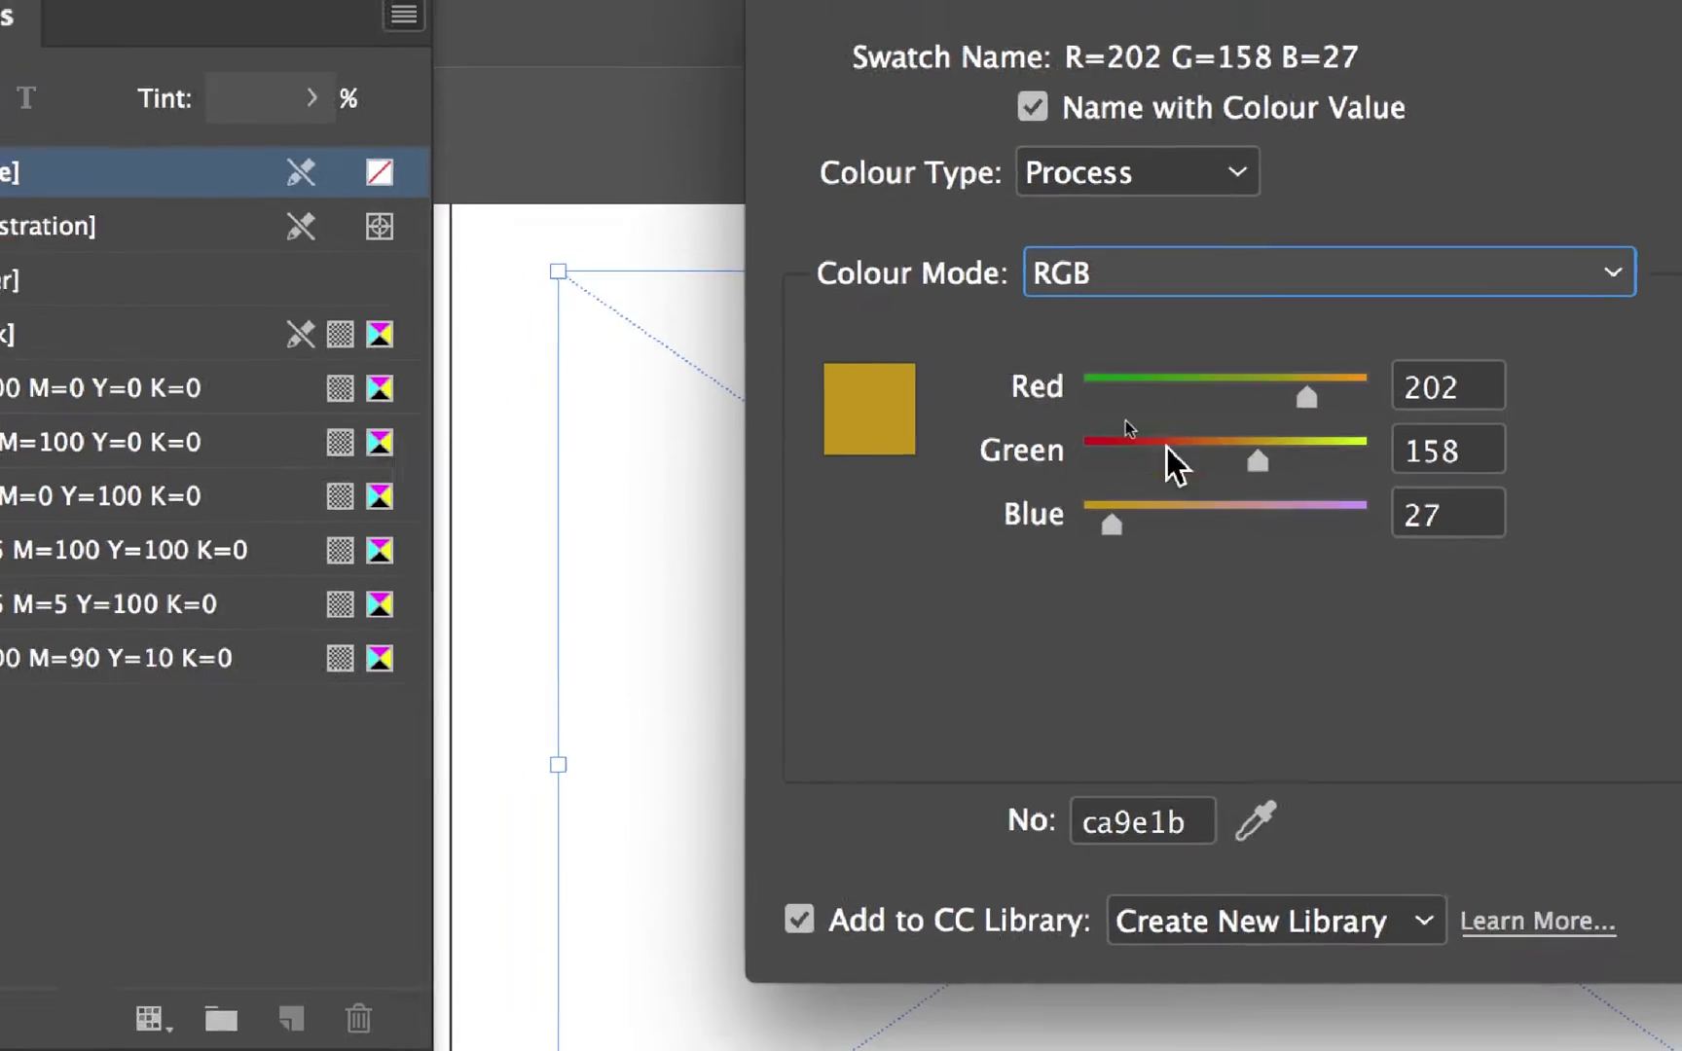
left_click(1034, 384)
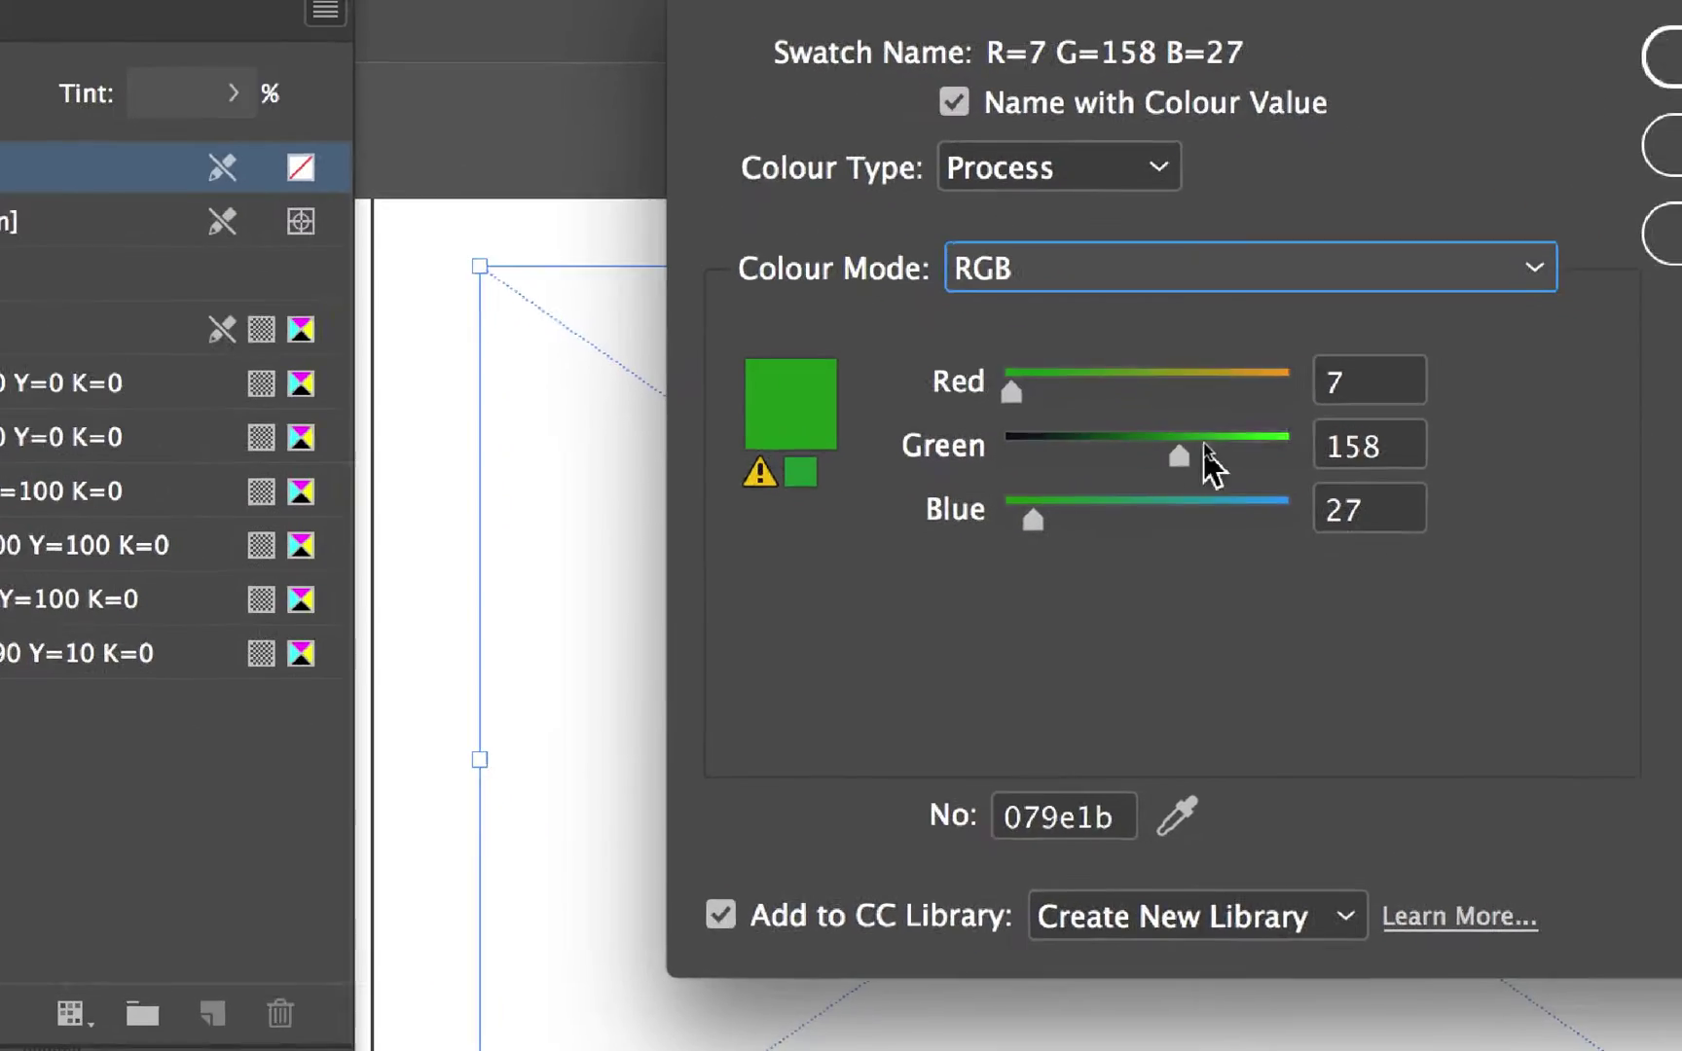
left_click_drag(1282, 440, 949, 456)
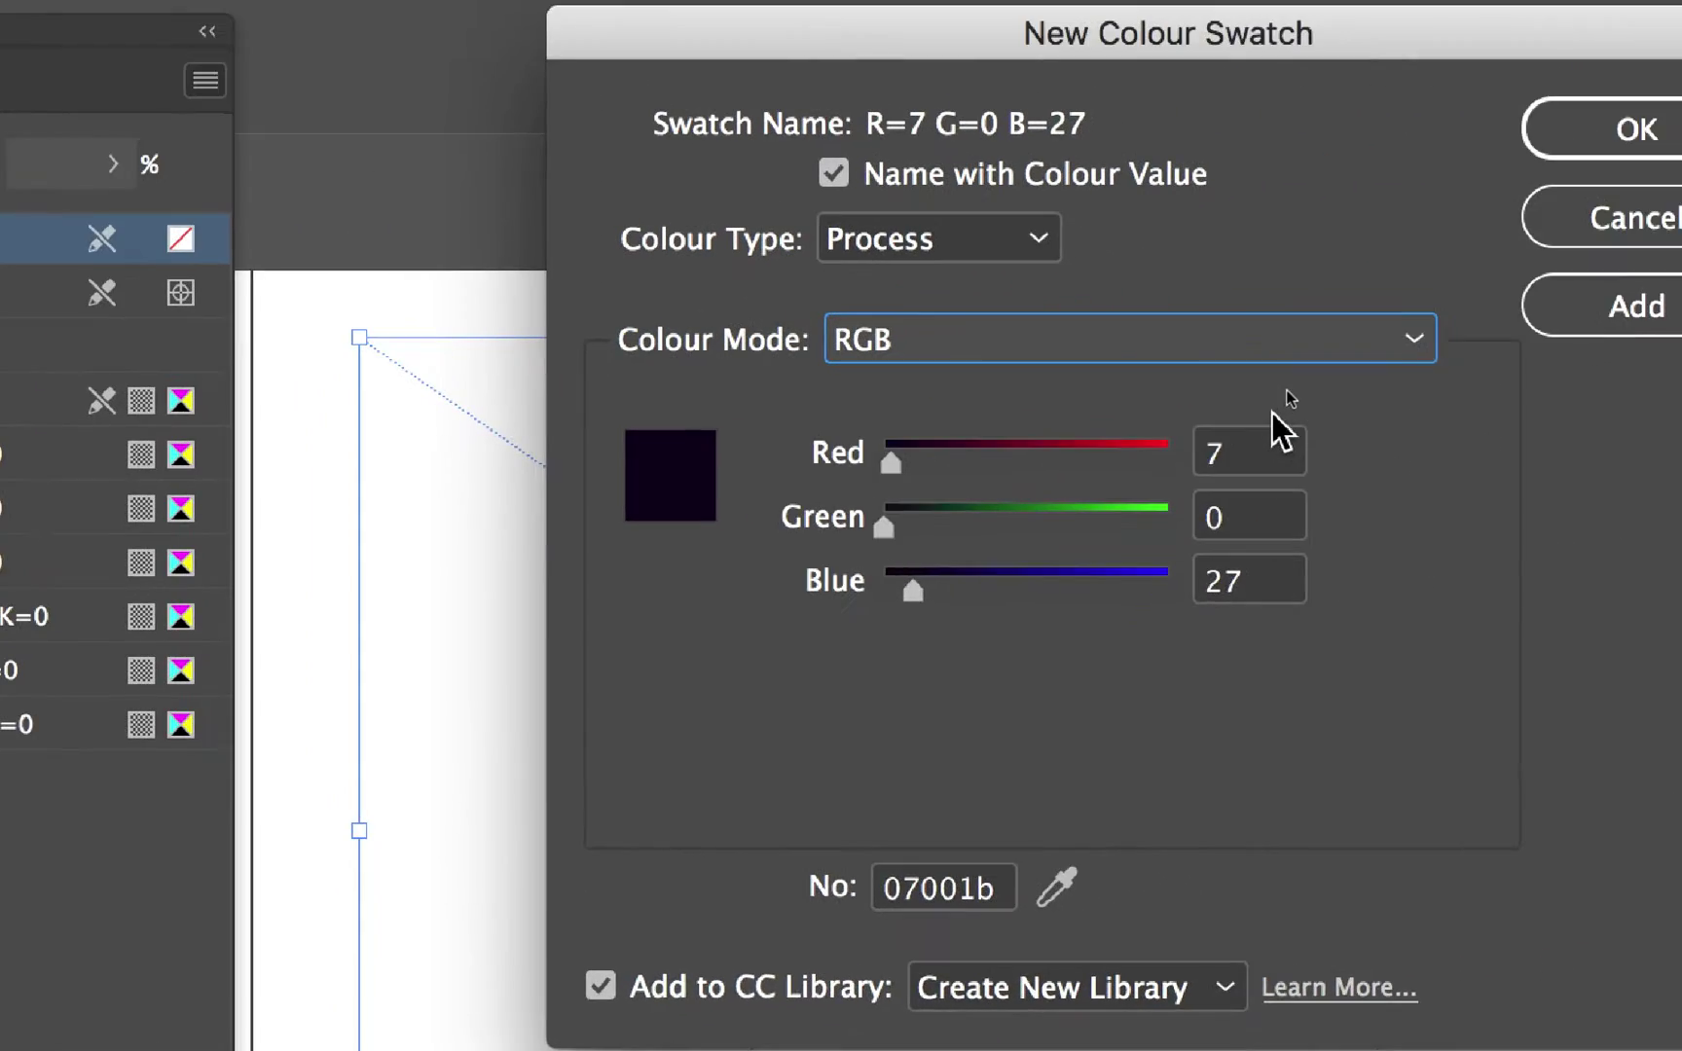
left_click(1153, 458)
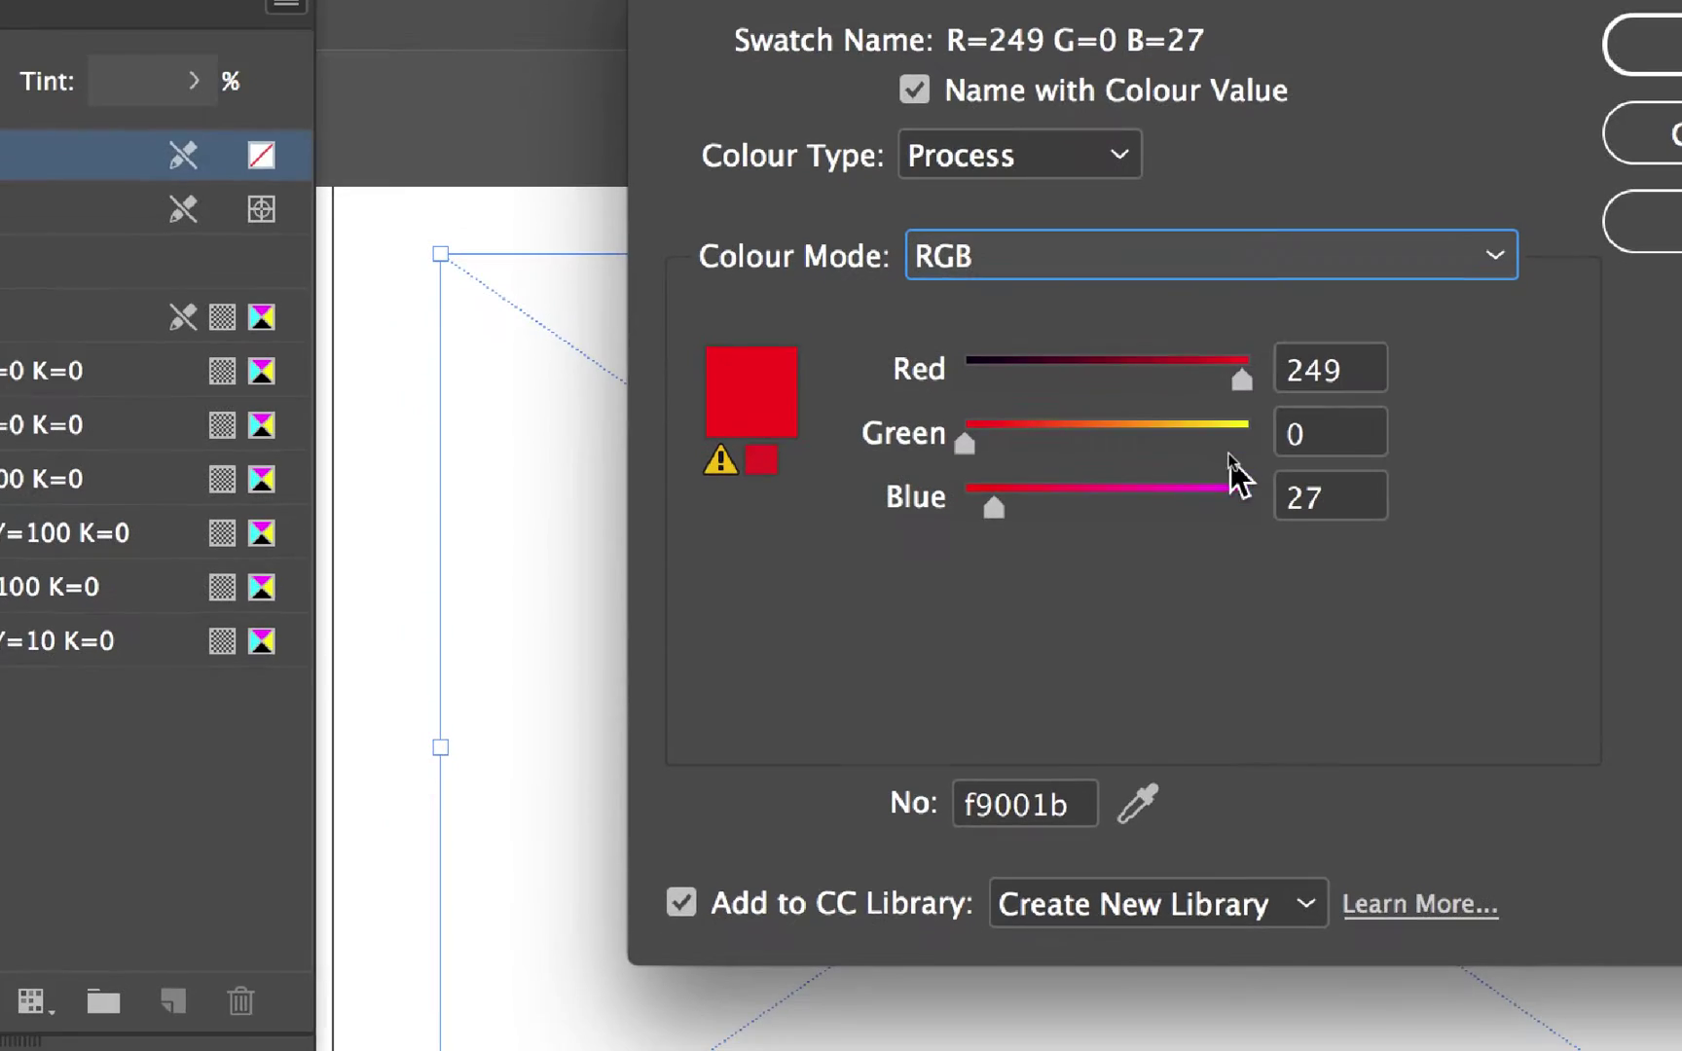
left_click(1240, 487)
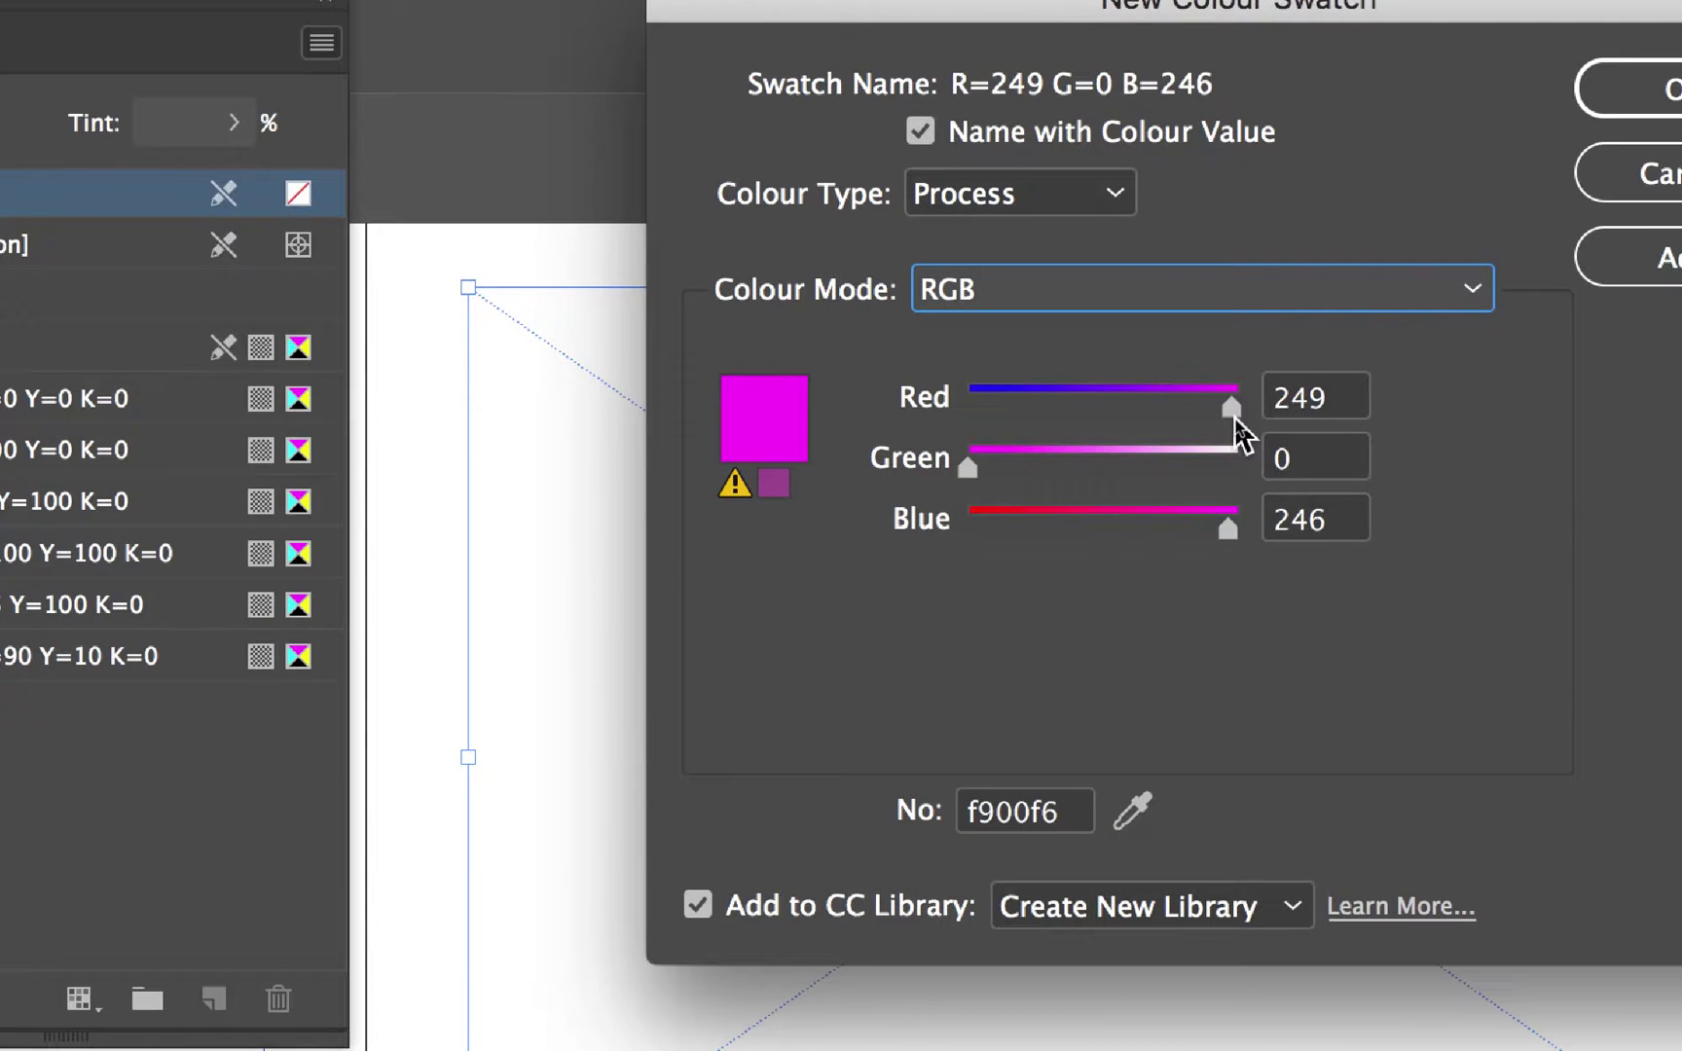
Step: Set the new swatch's red value to 255 and create the swatch as the selected frame's fill
left_click_drag(1232, 412, 1242, 413)
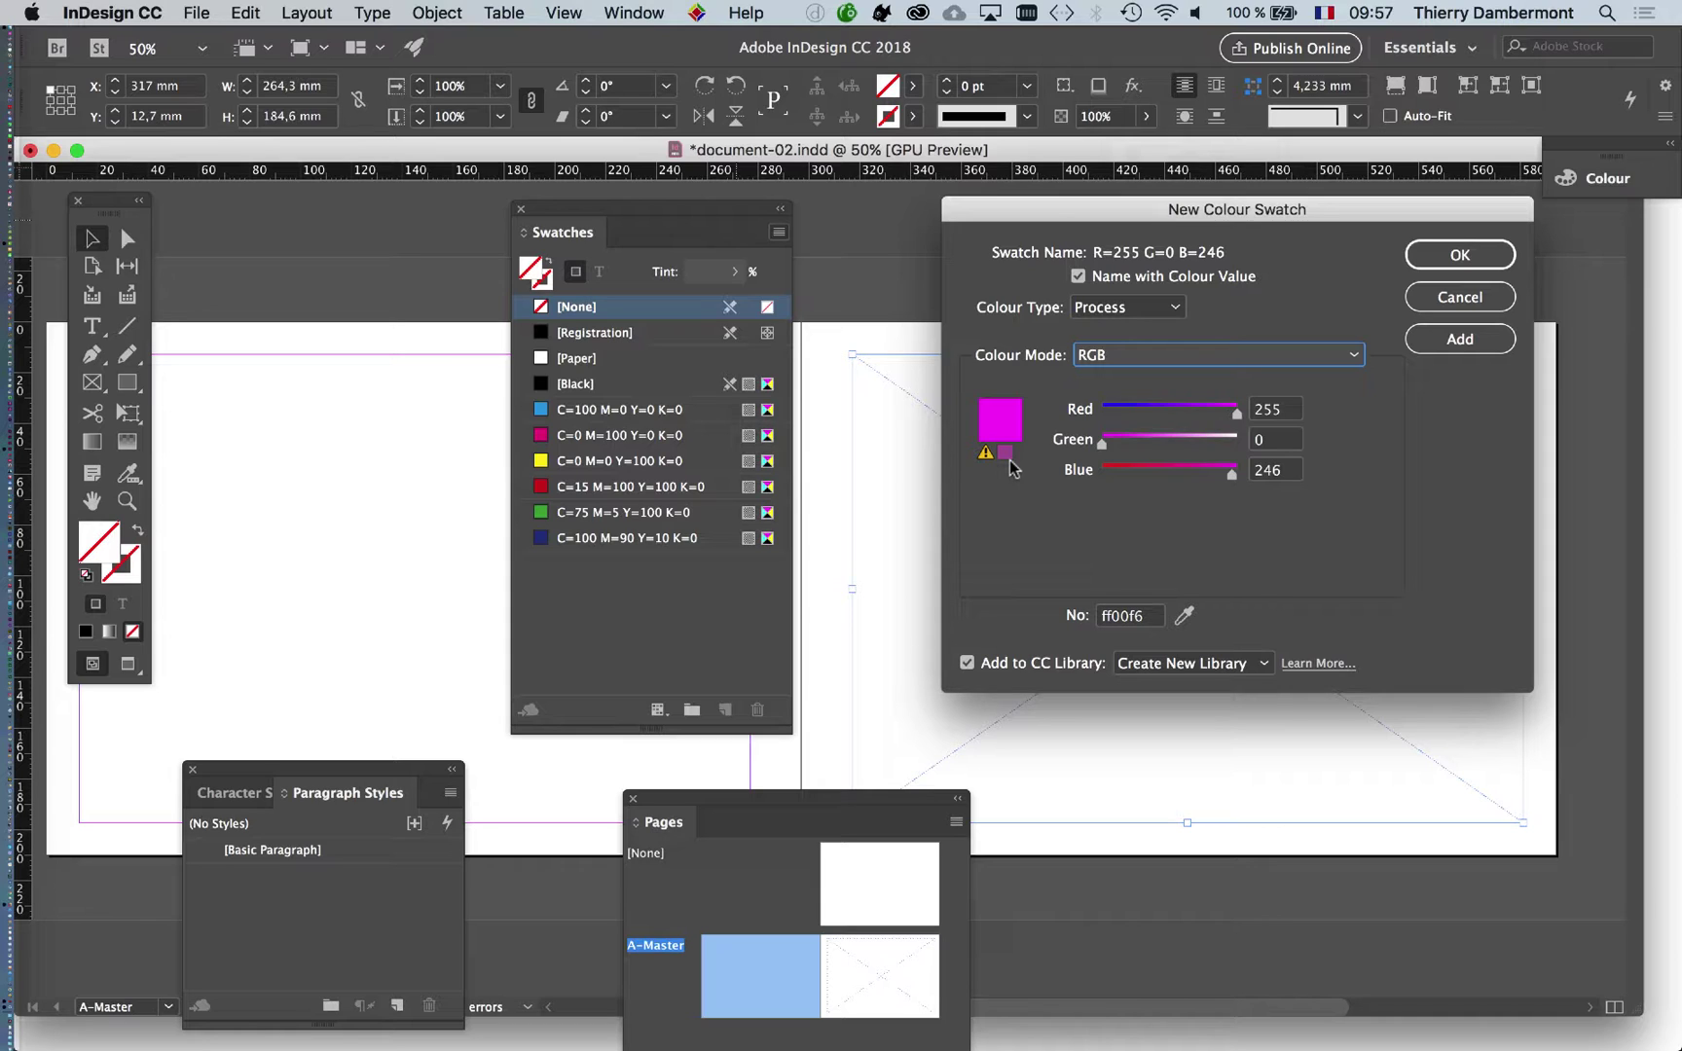
left_click(1485, 256)
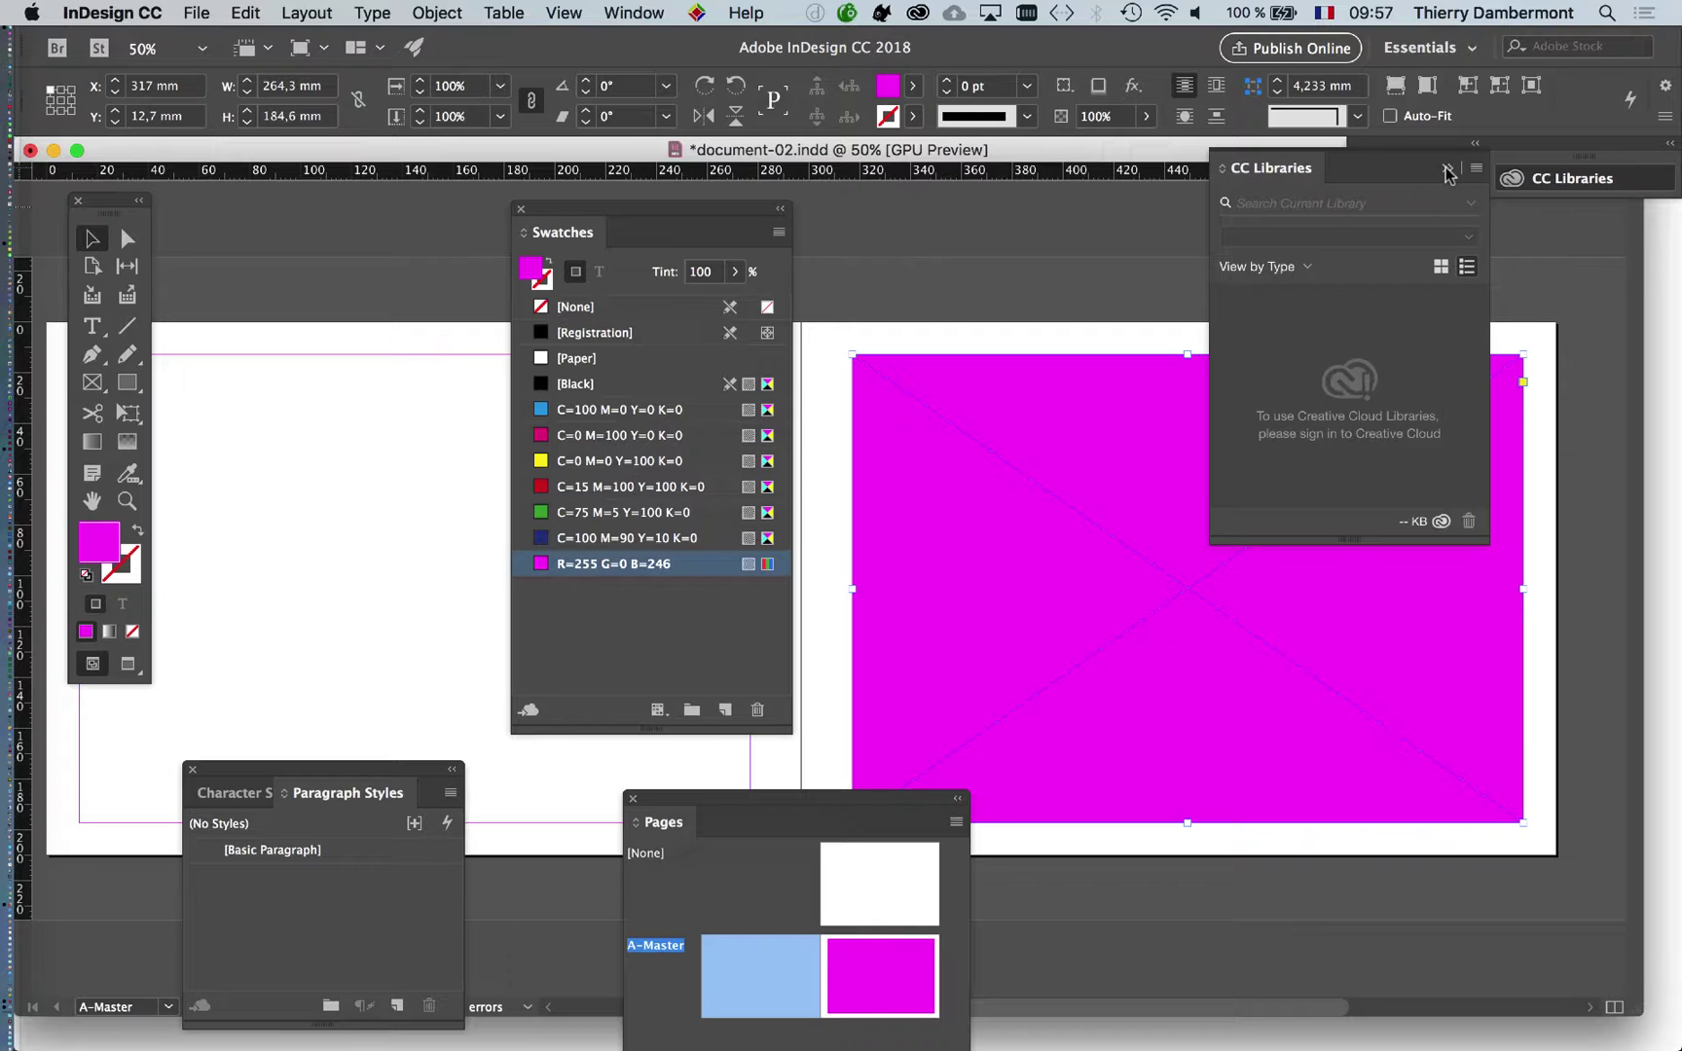
Step: Switch to Firefox, close the LinkedIn tab and search Google for "should use rgb indesign"
key("super+Tab")
left_click(793, 572)
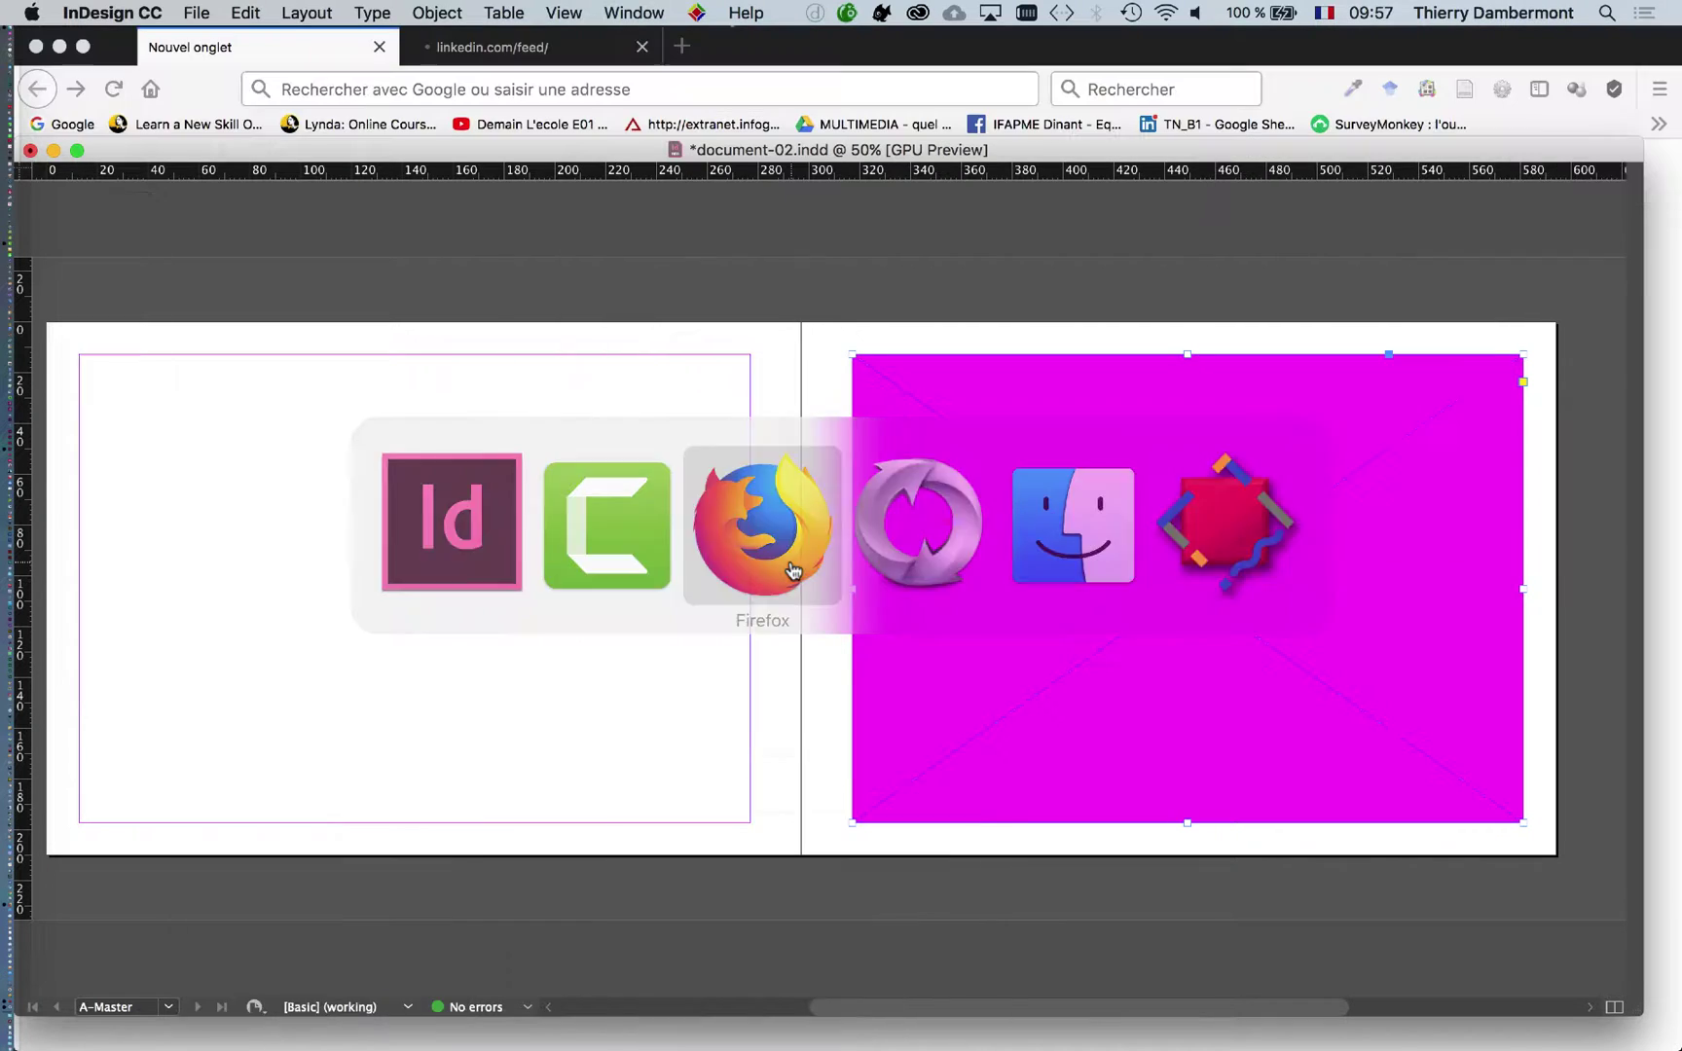
mouse_move(93, 129)
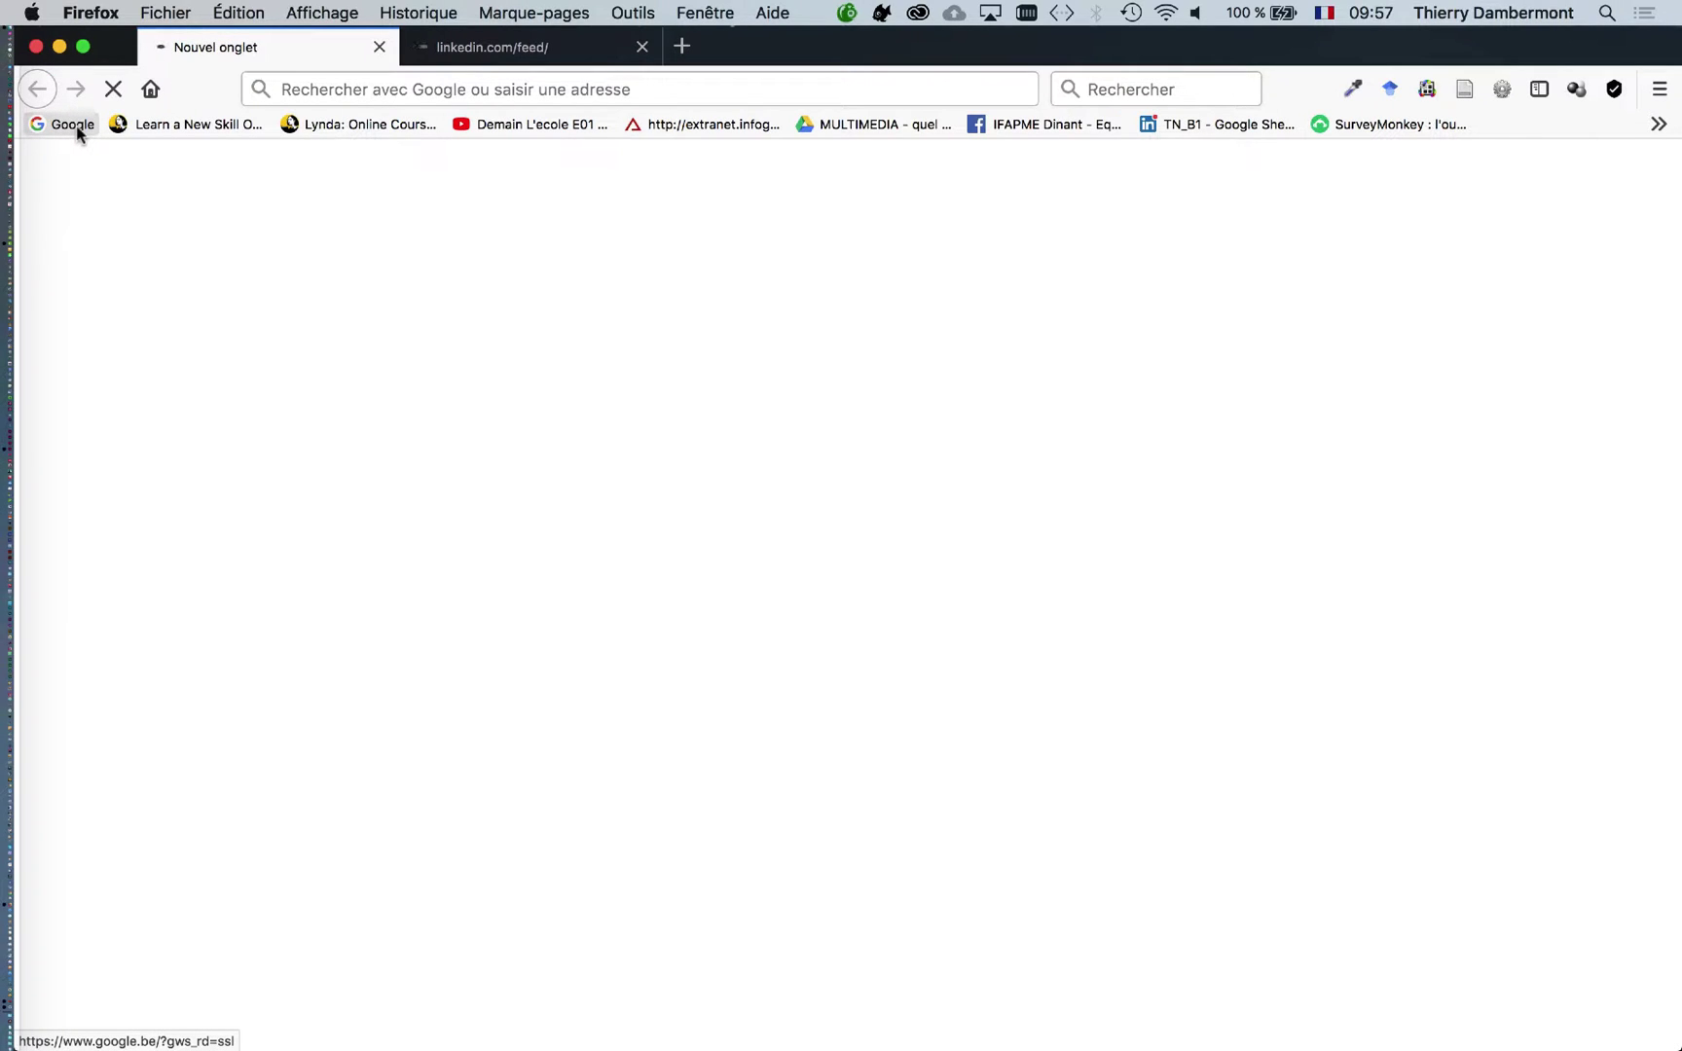
left_click(643, 46)
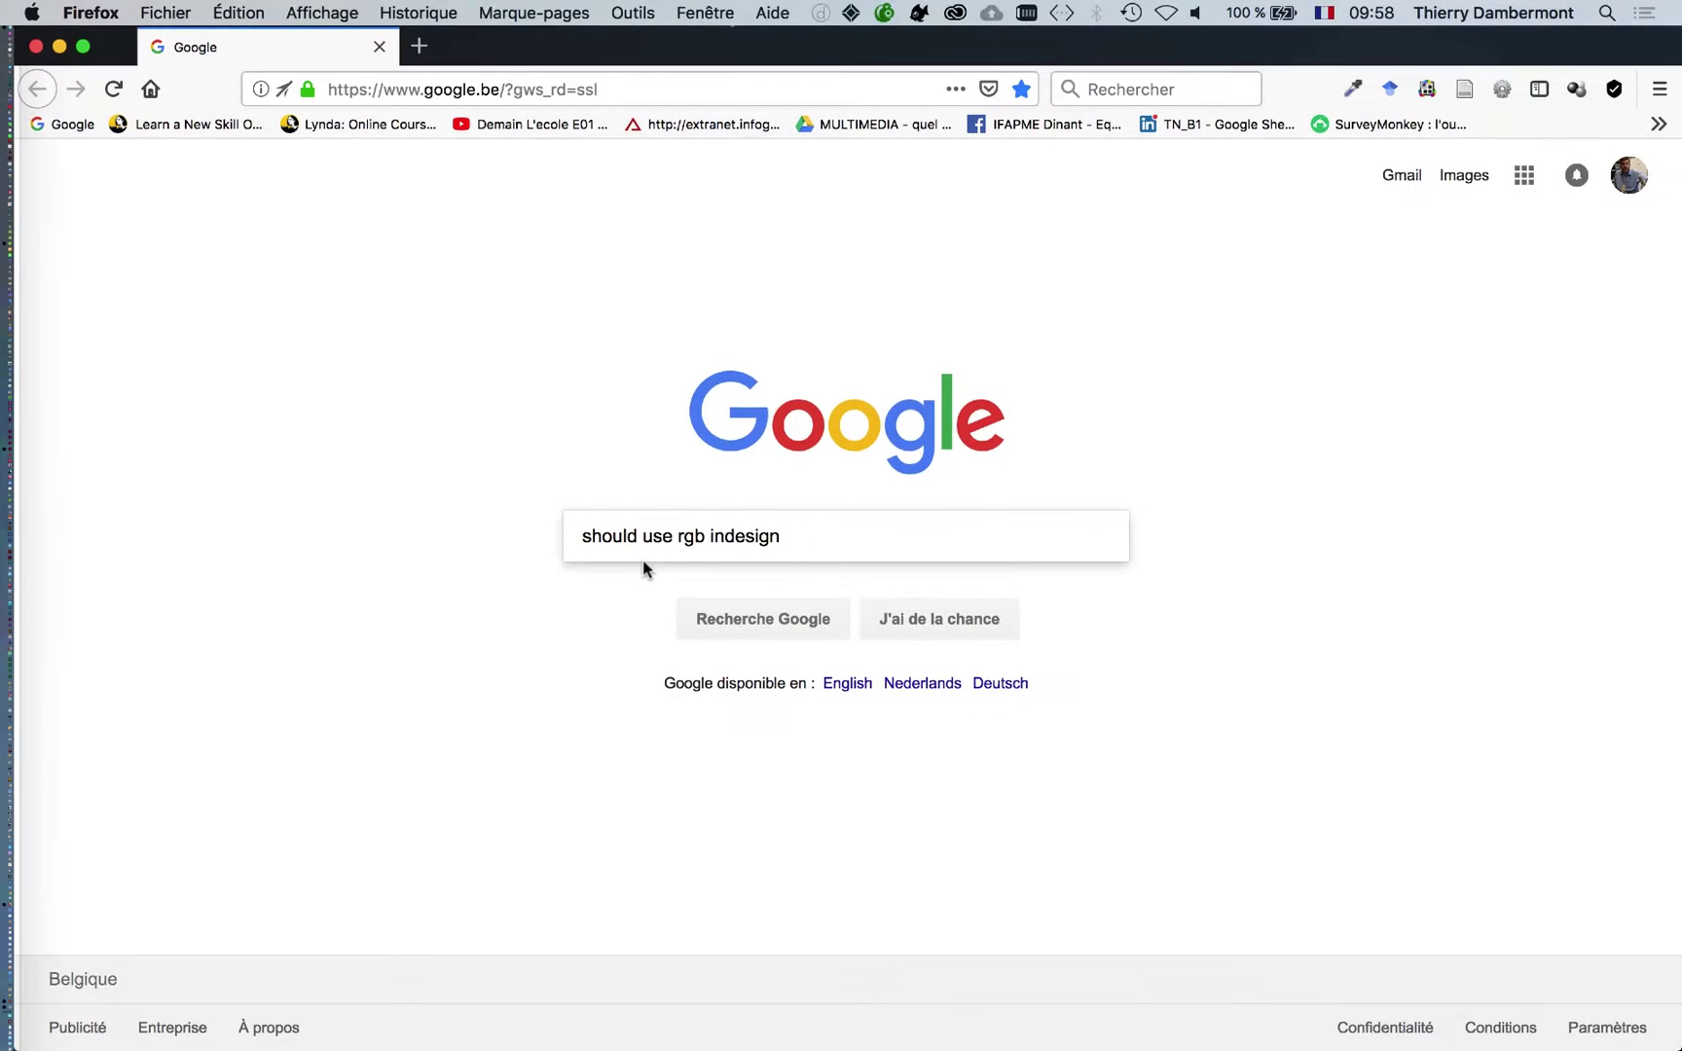
left_click(903, 766)
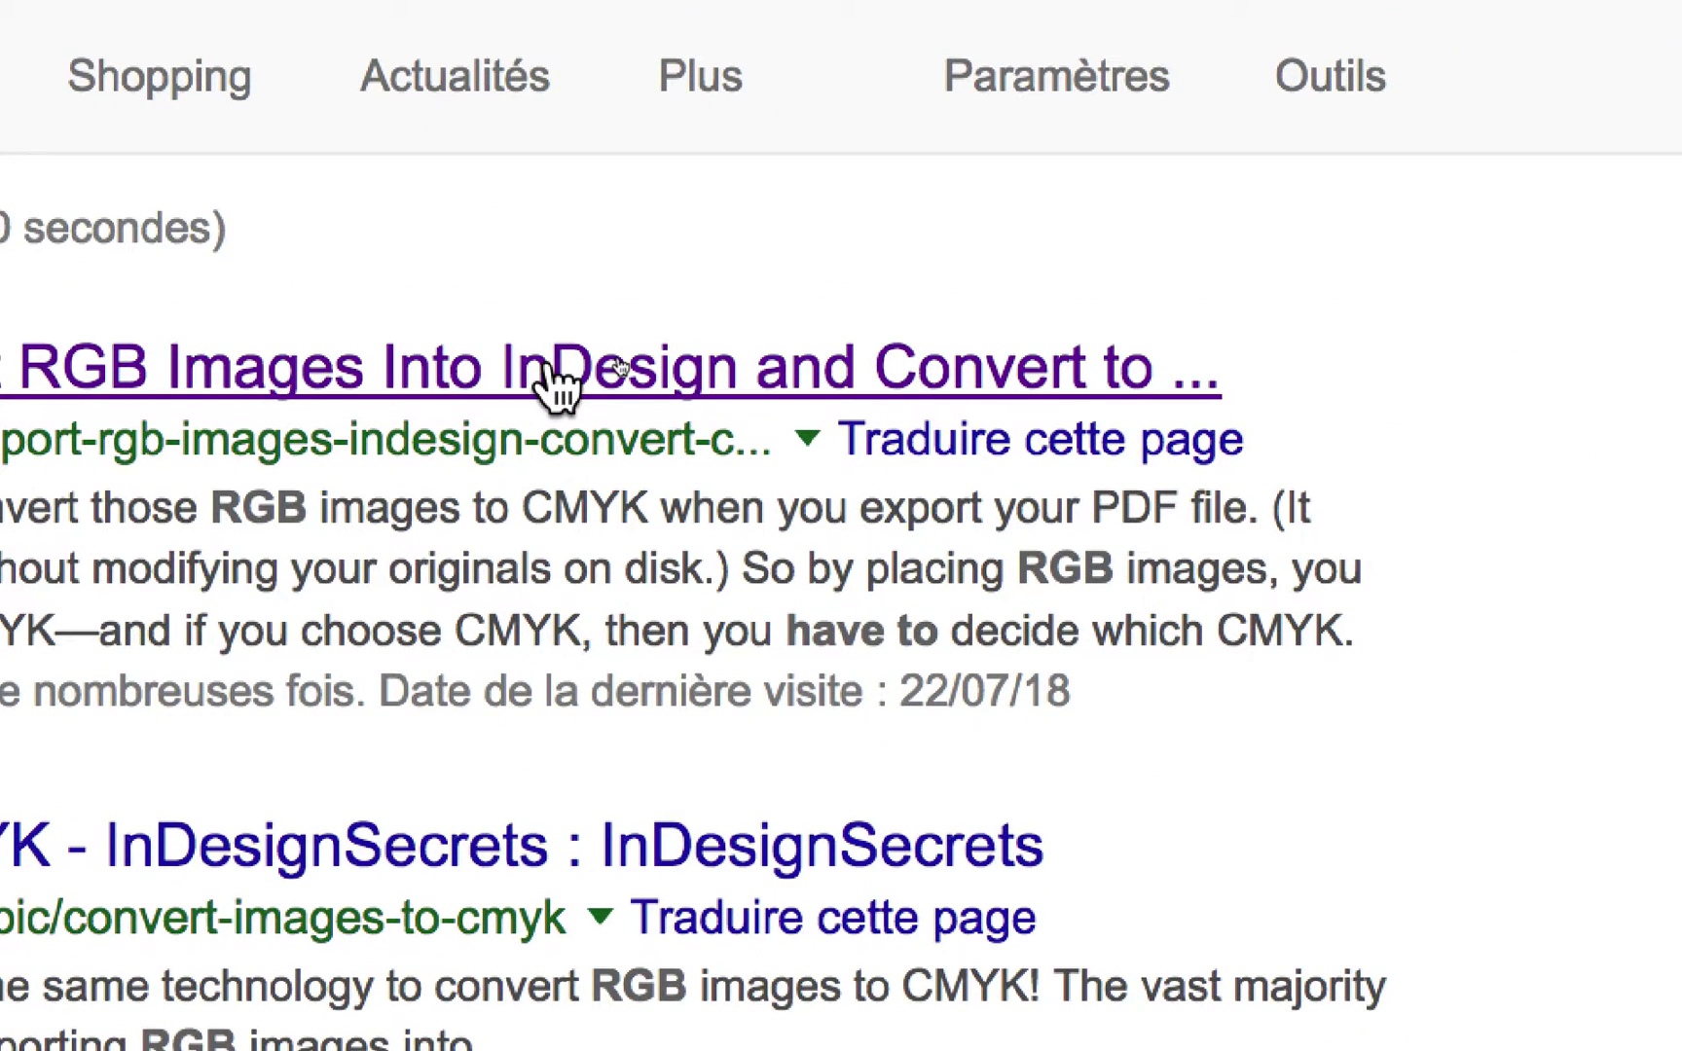
Step: Open the InDesignSecrets article on importing RGB images and converting to CMYK on export, dismiss its sign-up pop-up and read the introduction
left_click(548, 368)
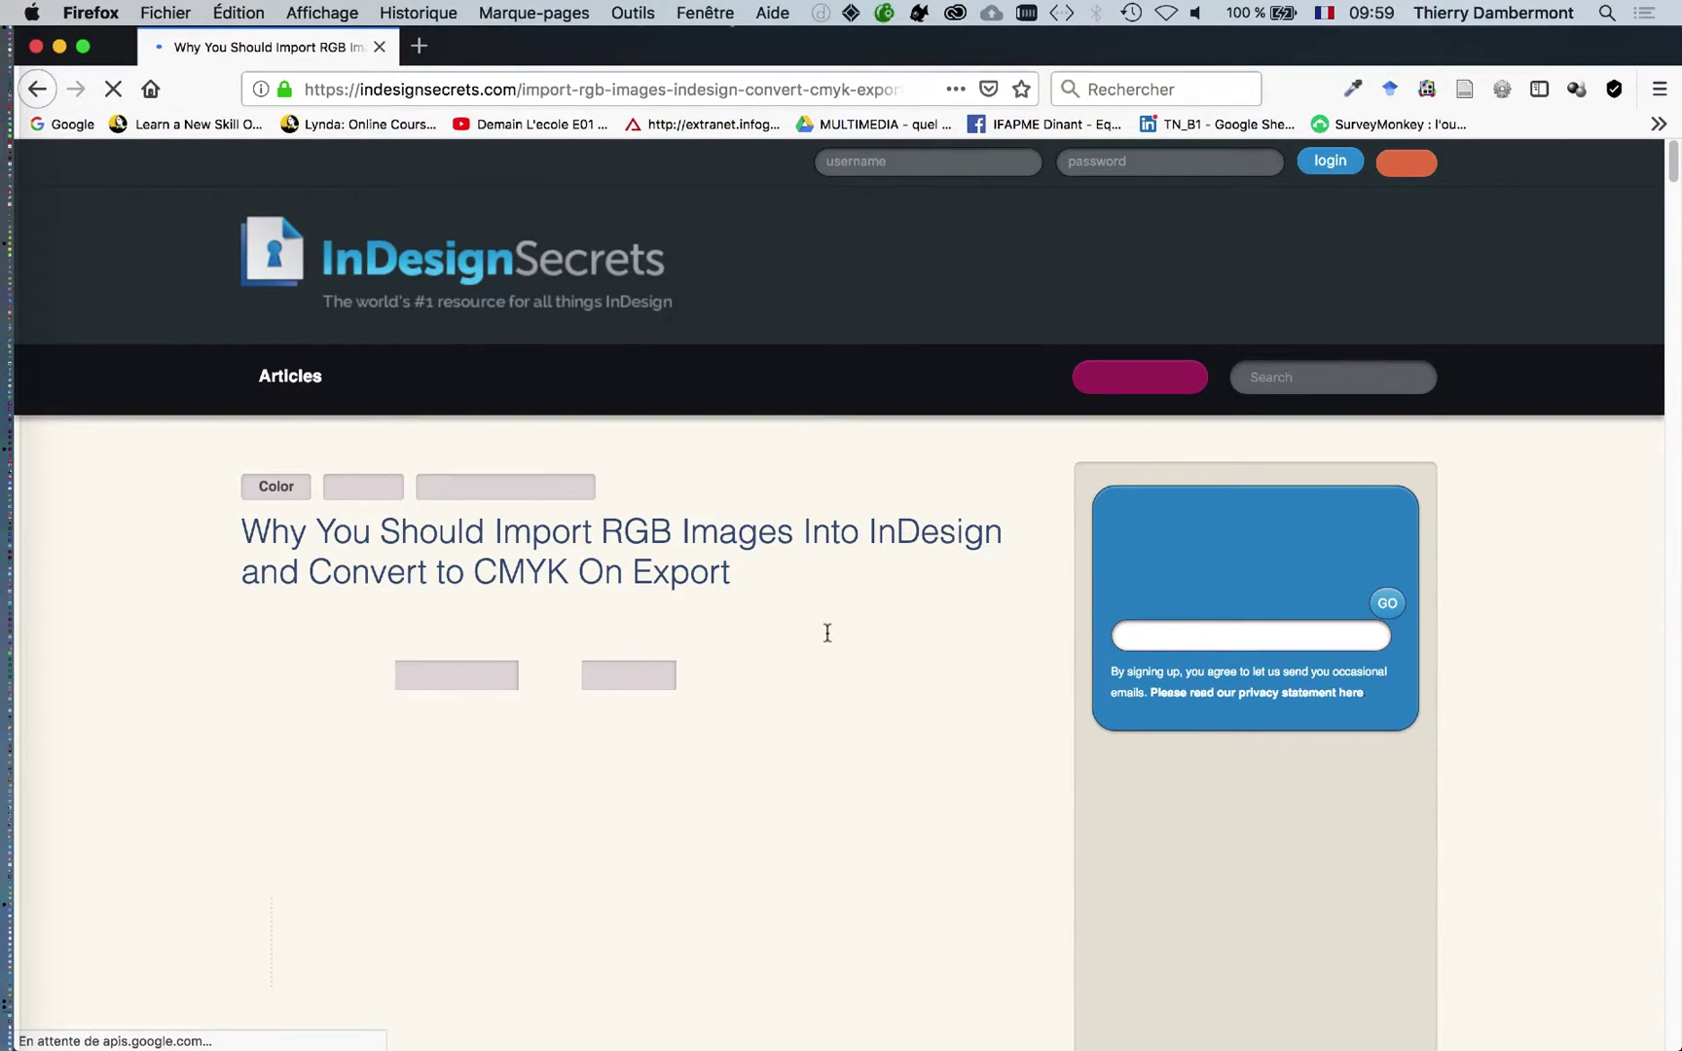
scroll(828, 633, "down", 3)
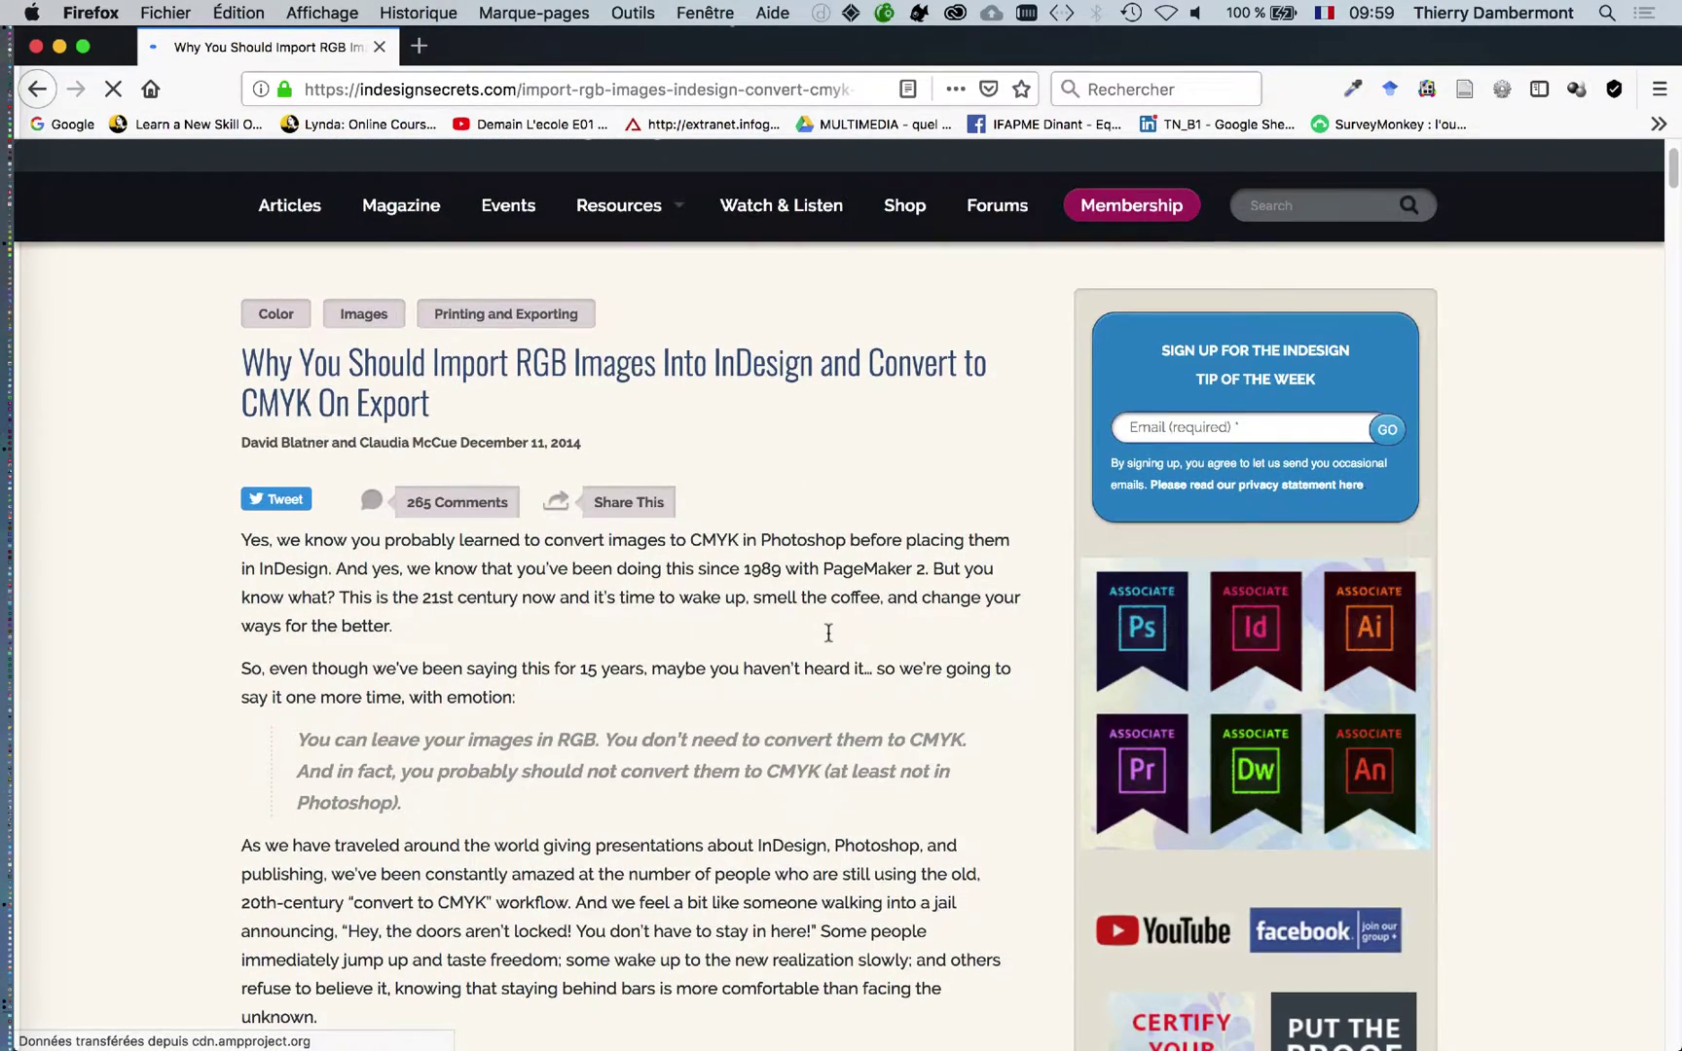
scroll(828, 633, "down", 1)
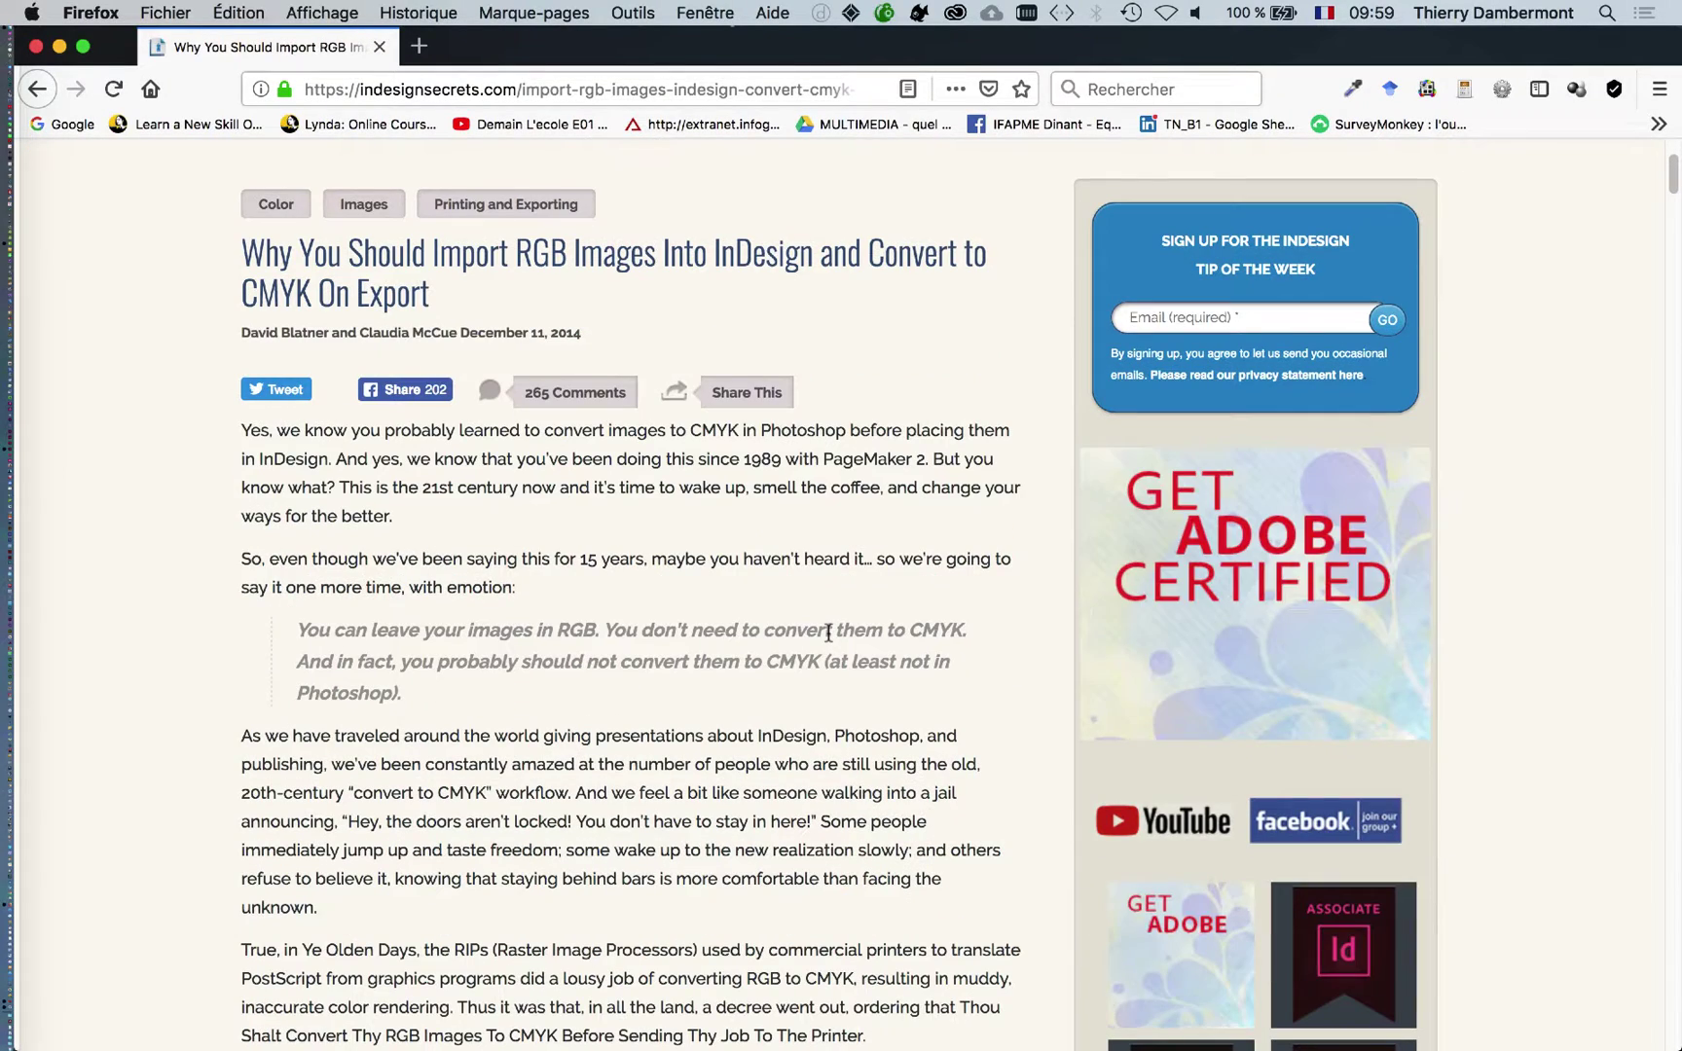
scroll(828, 633, "down", 1)
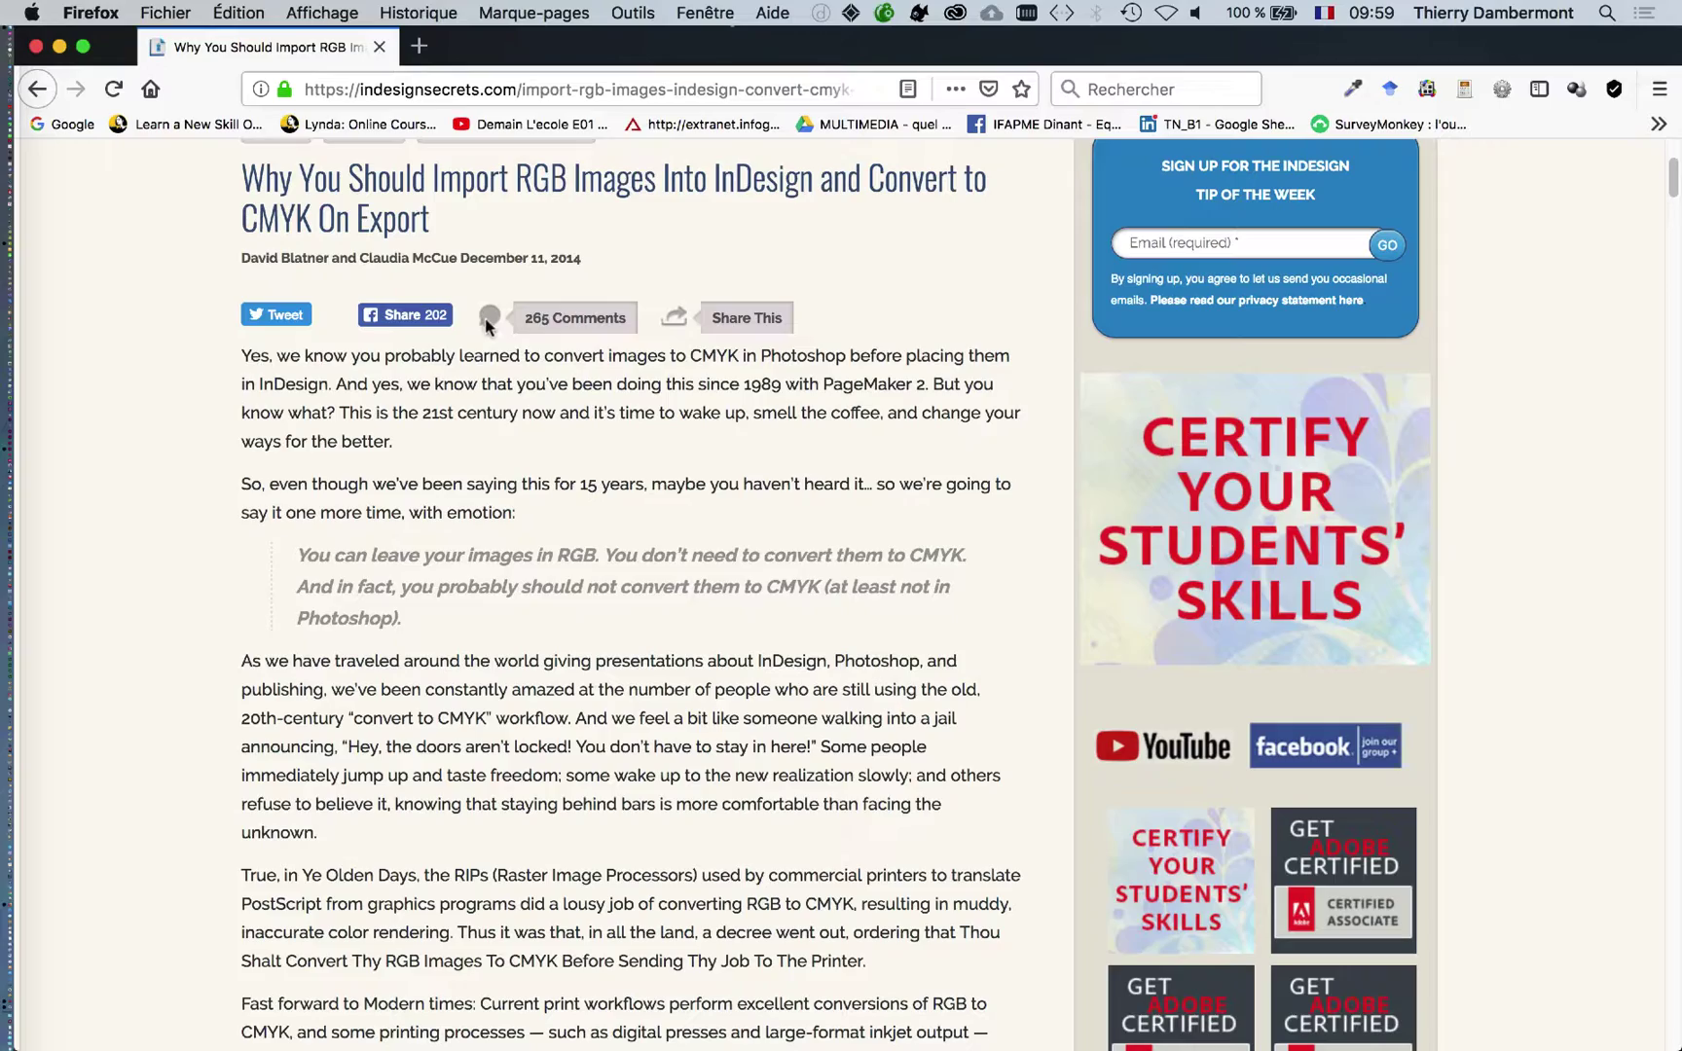
scroll(422, 350, "down", 1)
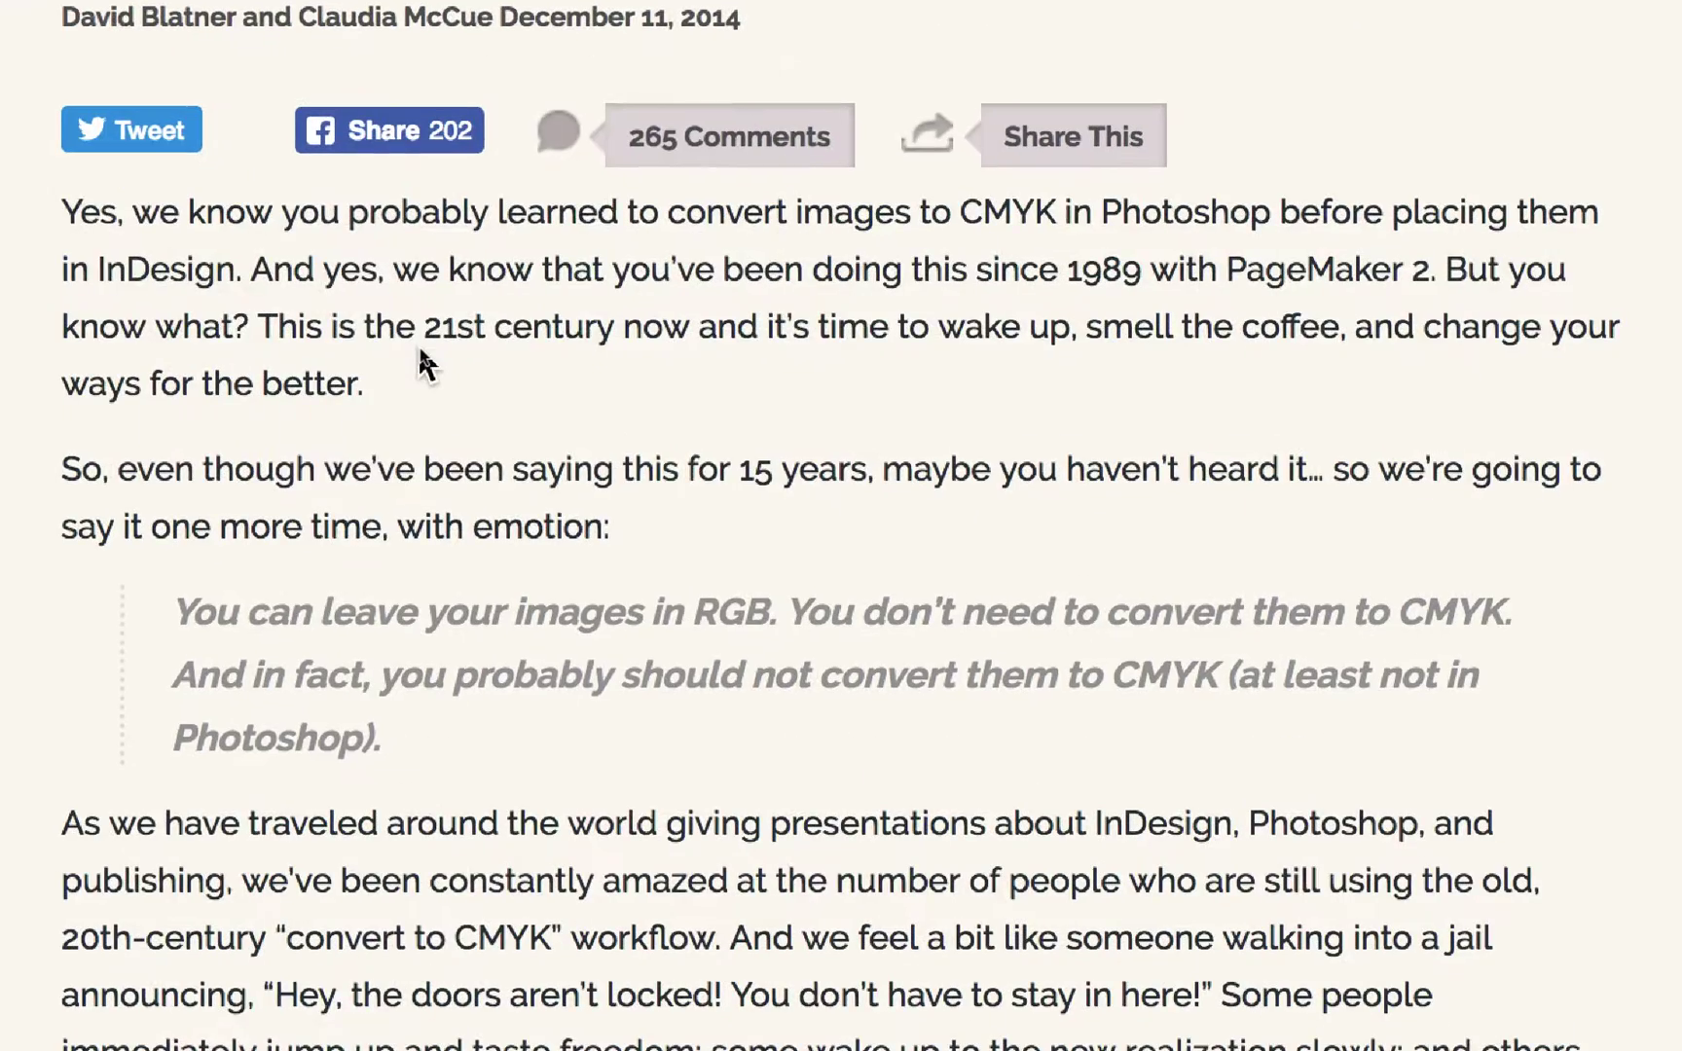
scroll(425, 364, "down", 2)
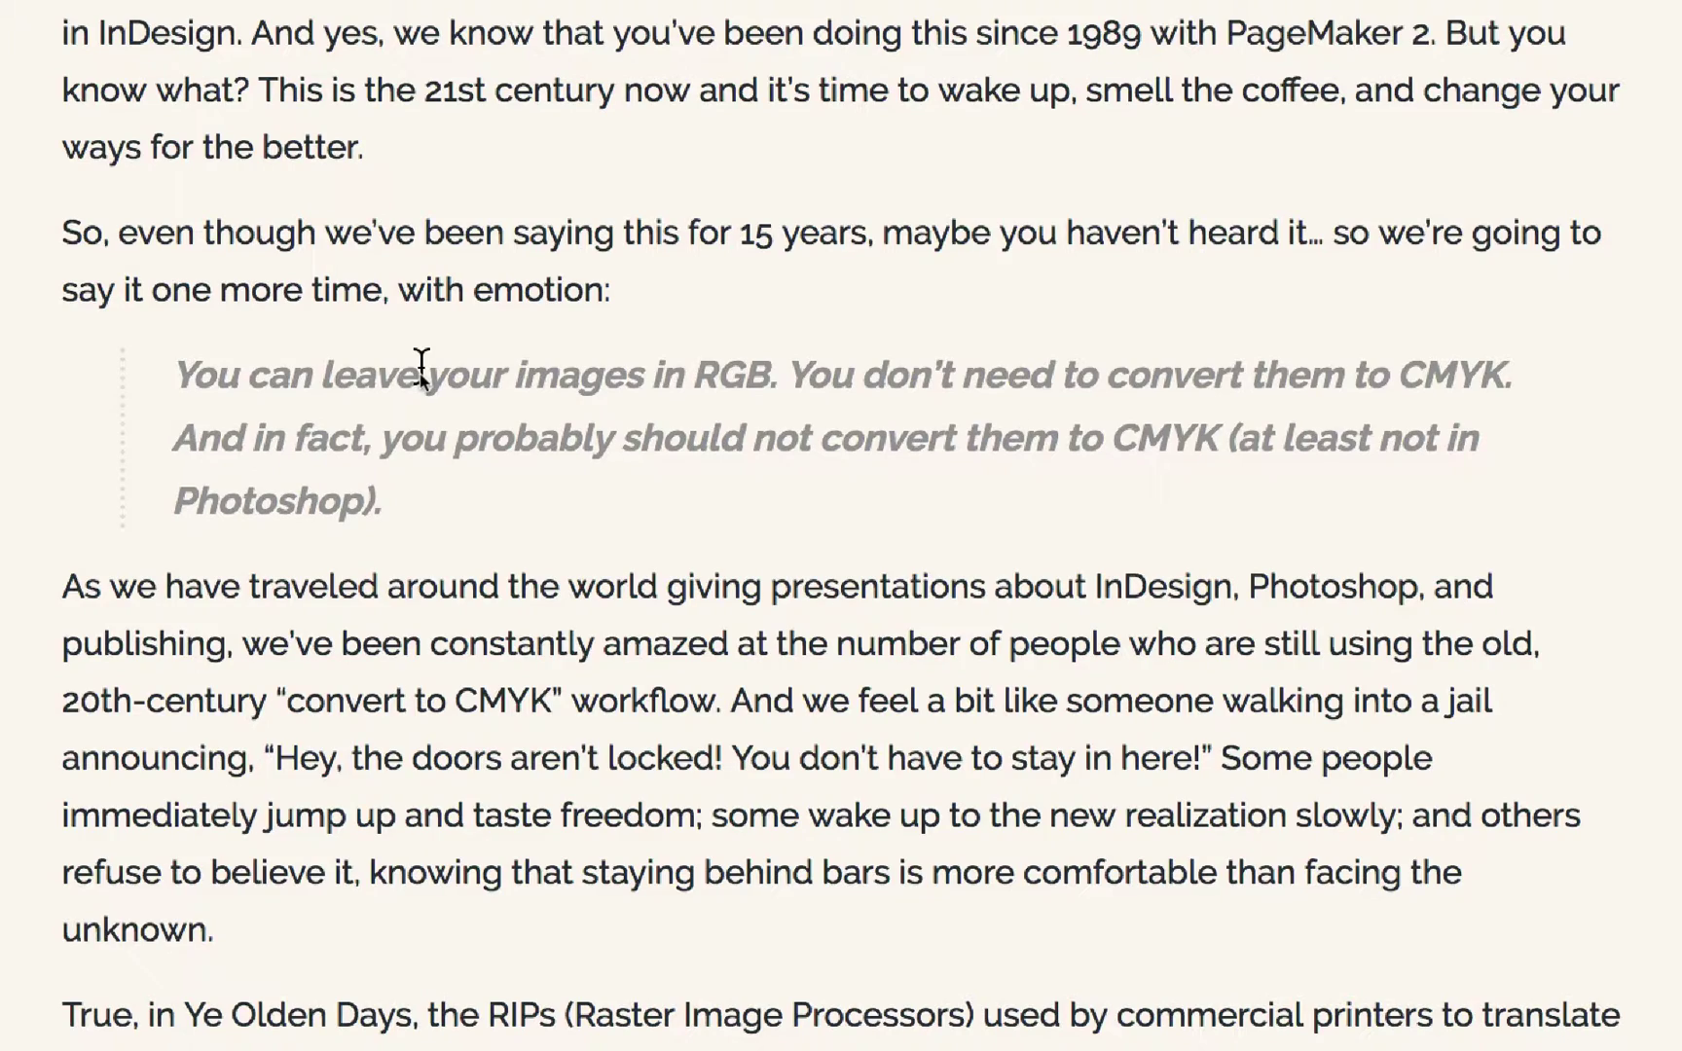
scroll(505, 386, "down", 6)
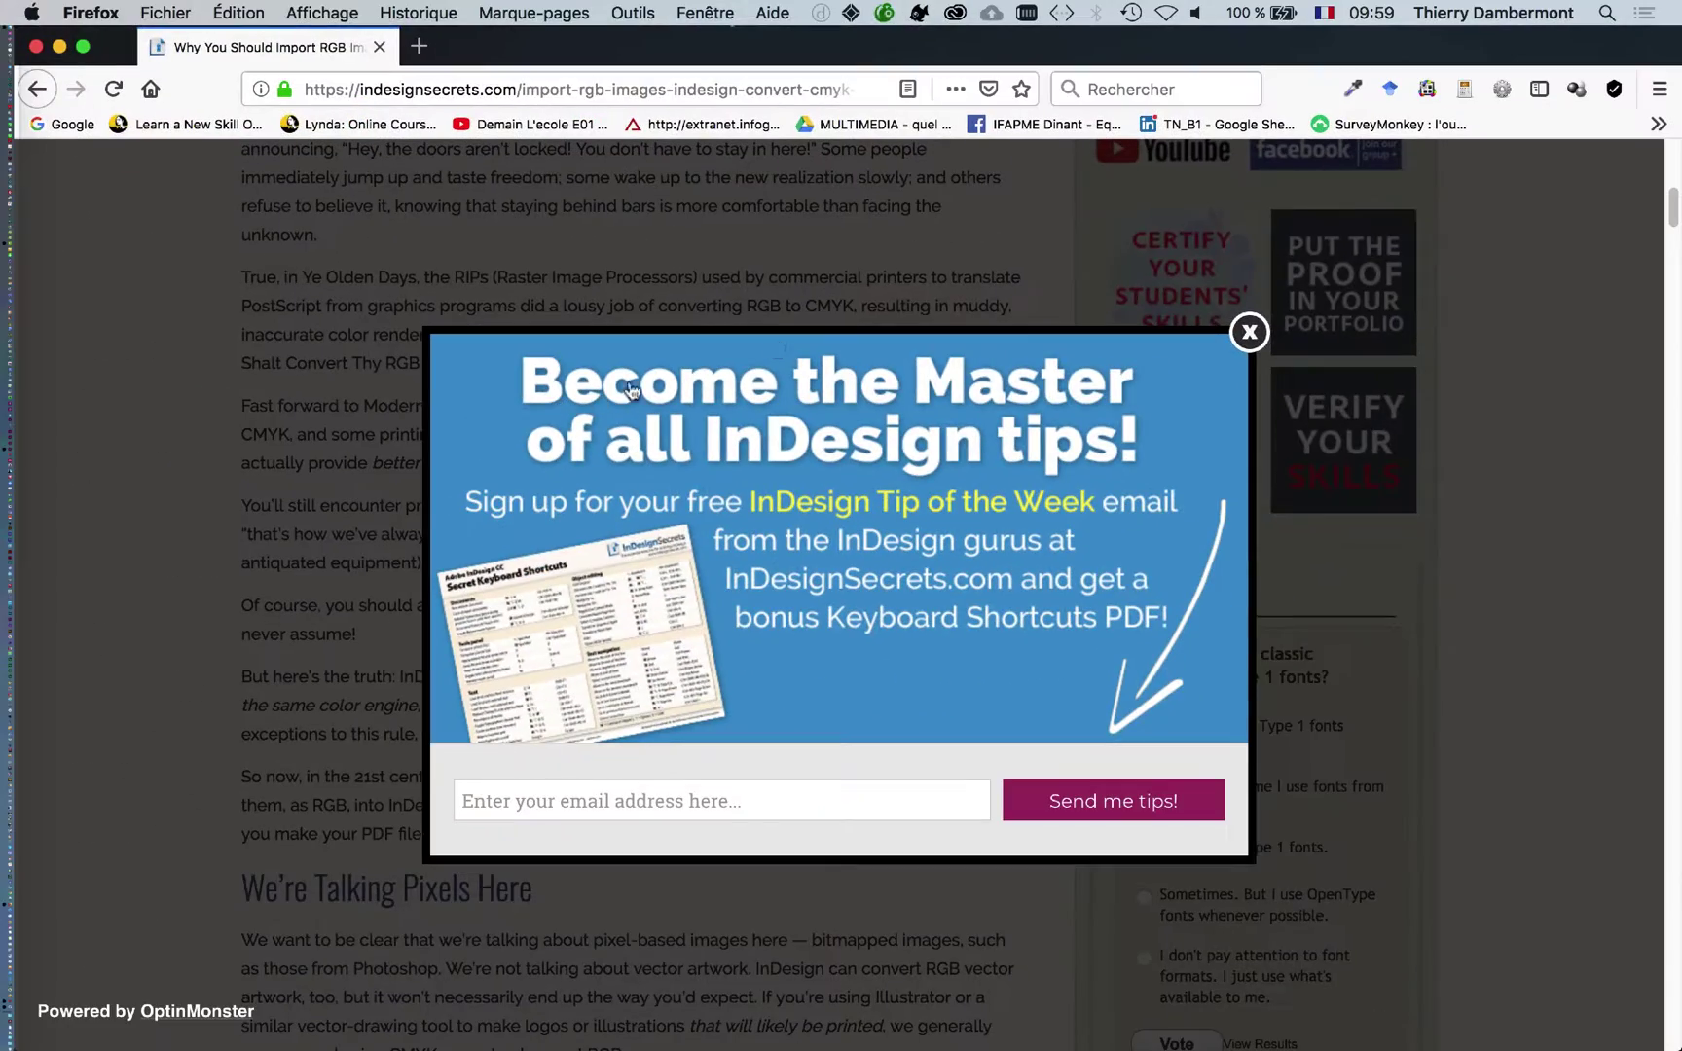
left_click(1240, 341)
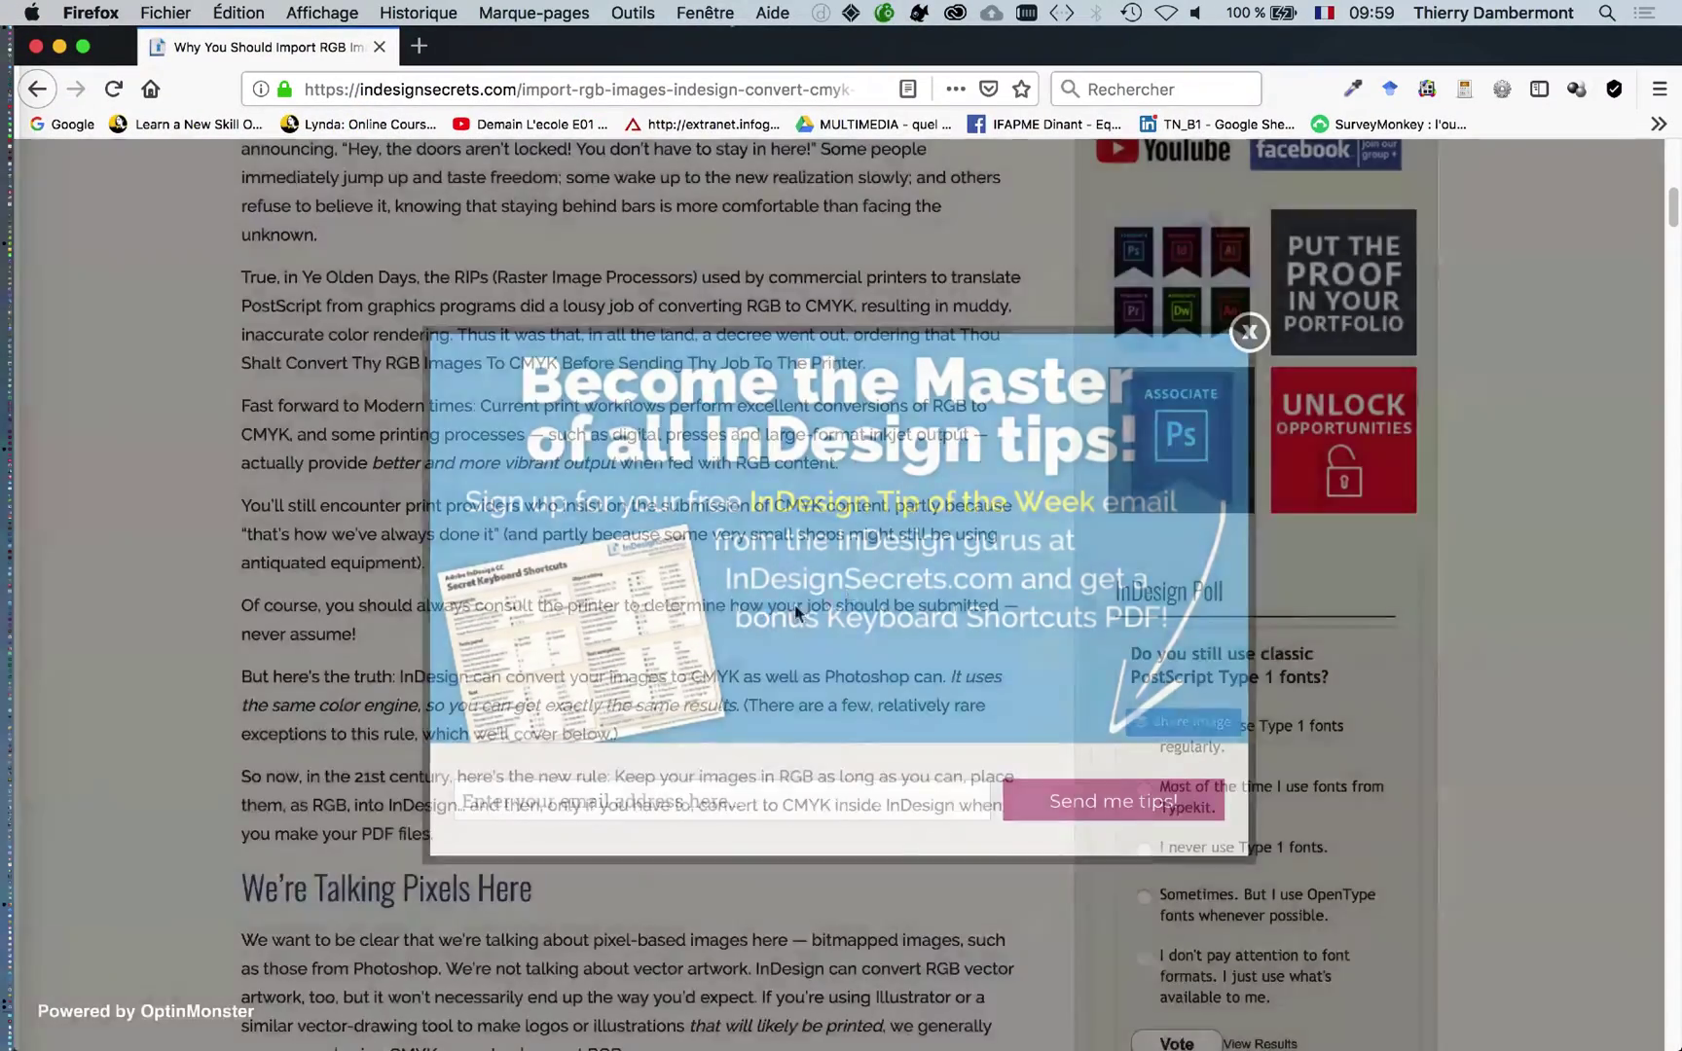
scroll(682, 613, "down", 2)
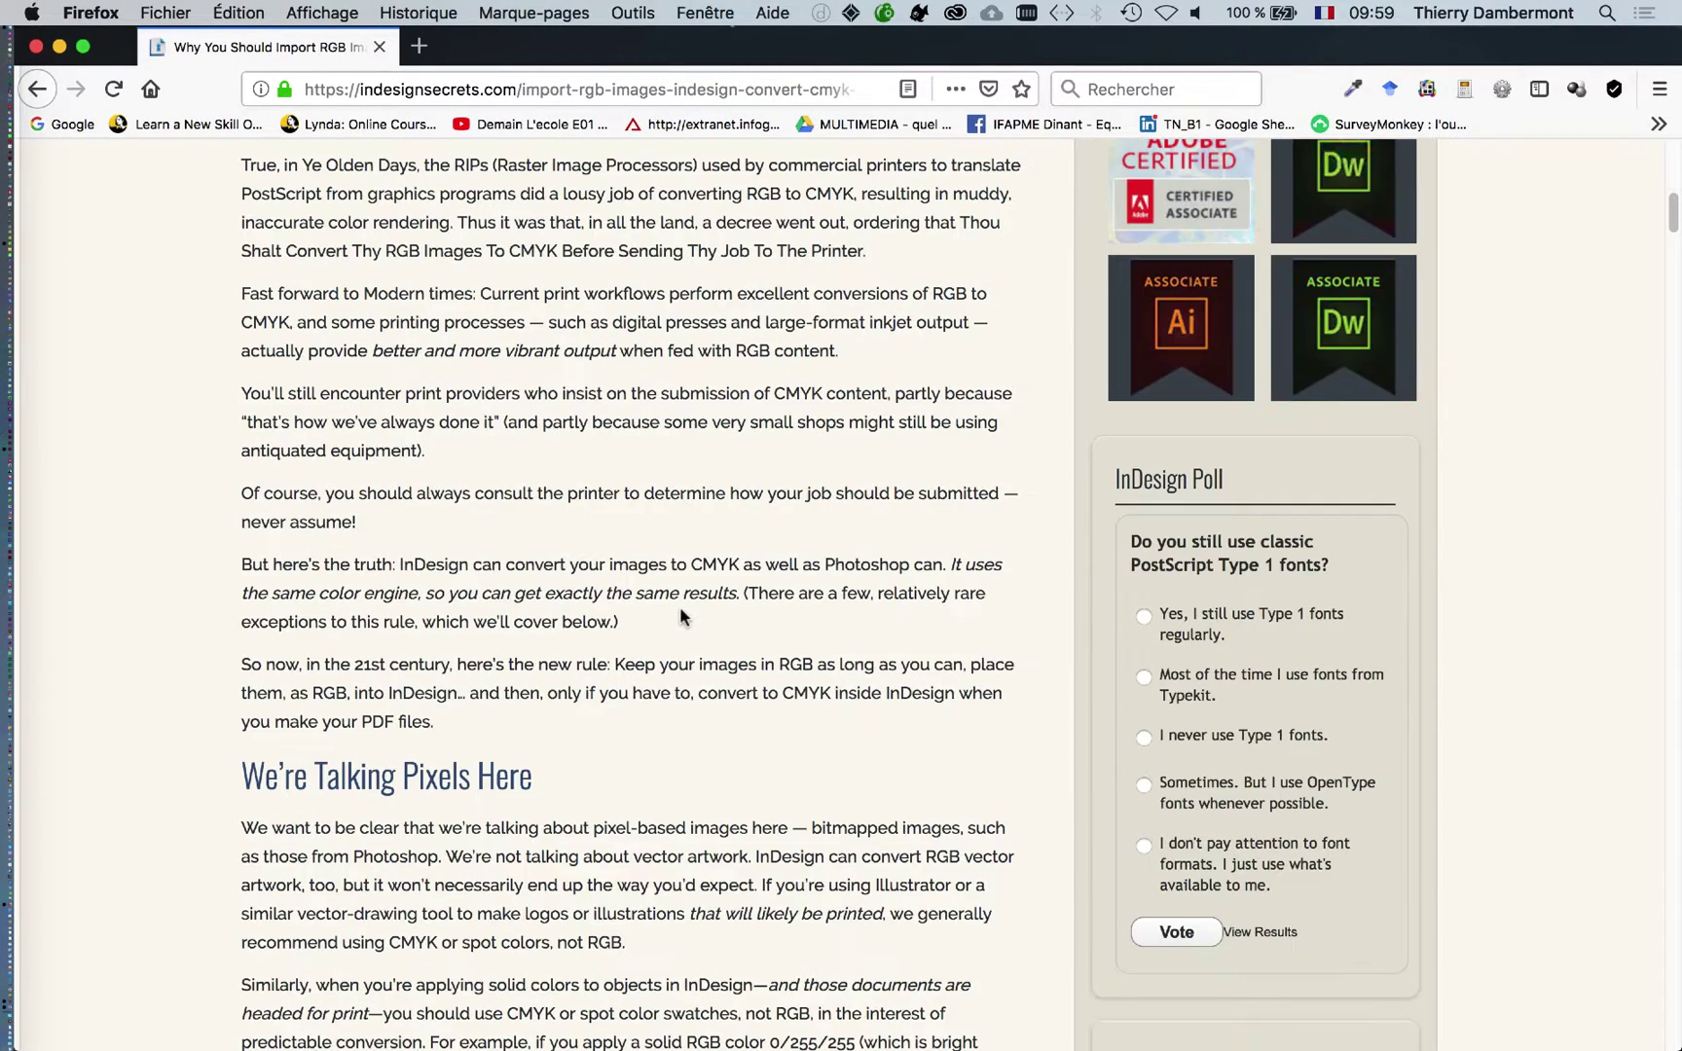
scroll(685, 619, "down", 2)
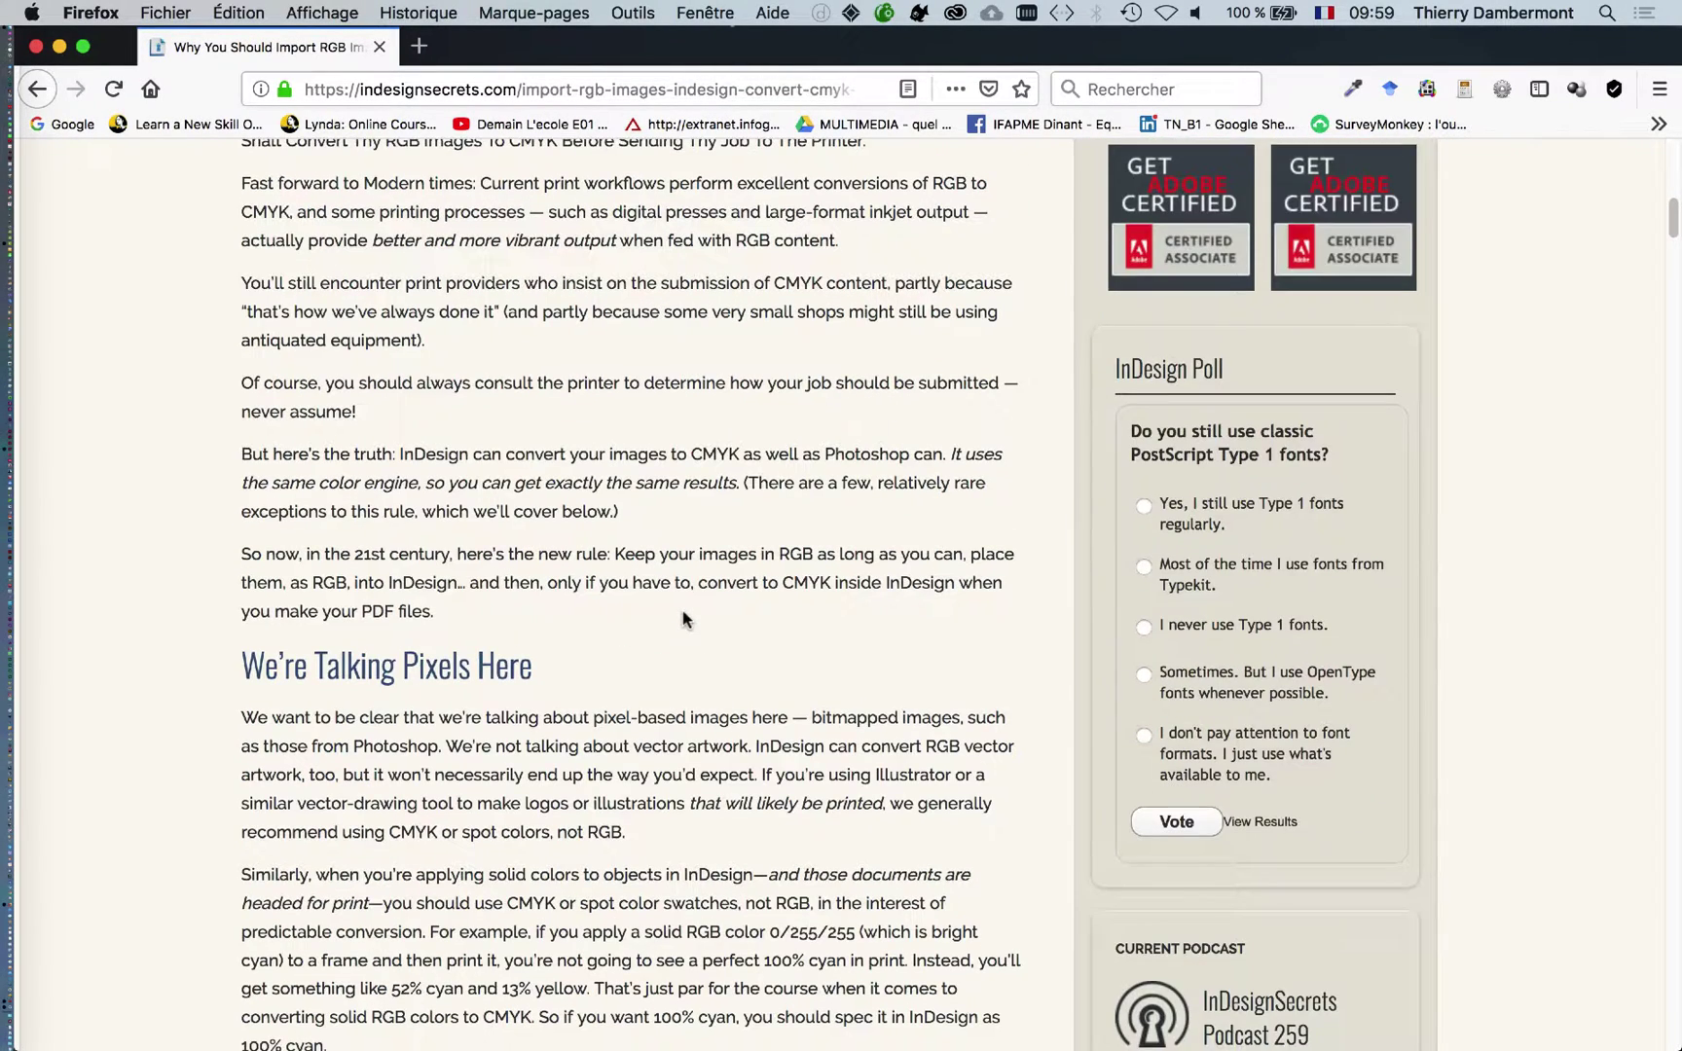
Step: Highlight the words "convert to CMYK inside InDesign when you make your PDF files." in the article's new-rule paragraph
scroll(682, 613, "up", 1)
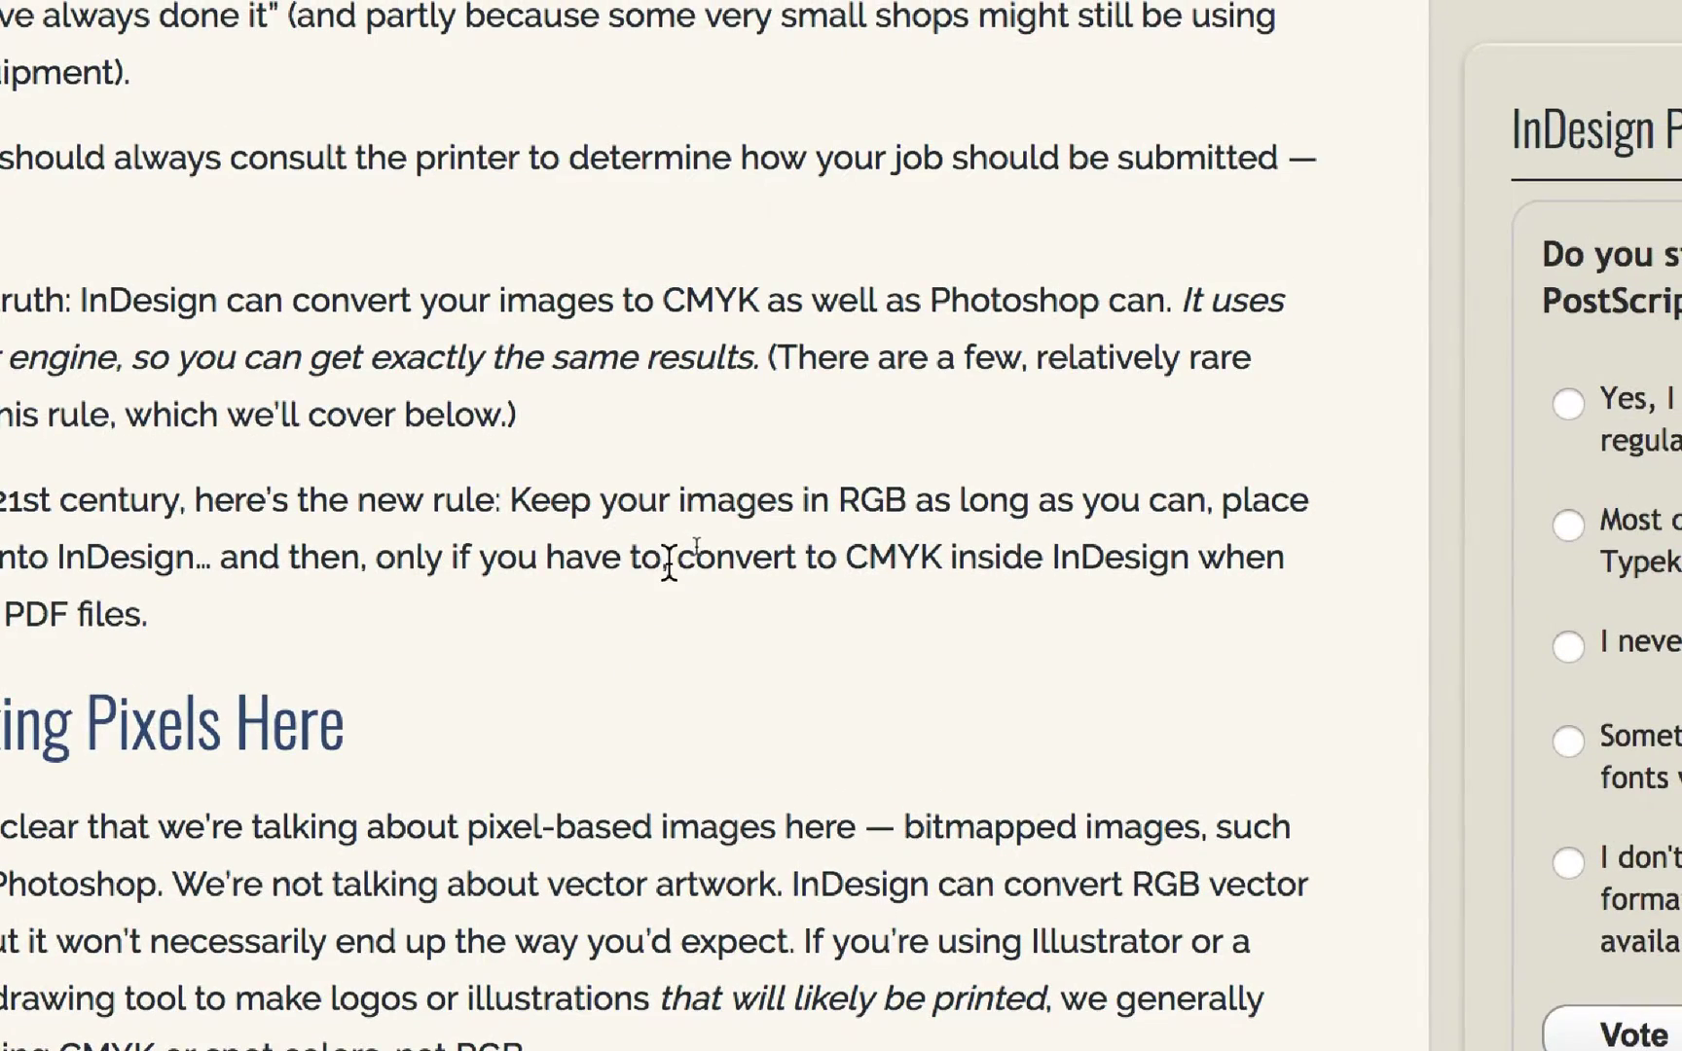
left_click_drag(672, 561, 112, 615)
left_click_drag(482, 582, 517, 582)
Step: Read the article's sections on pixel images, solid colour swatches and why placing RGB images is OK
scroll(496, 578, "down", 3)
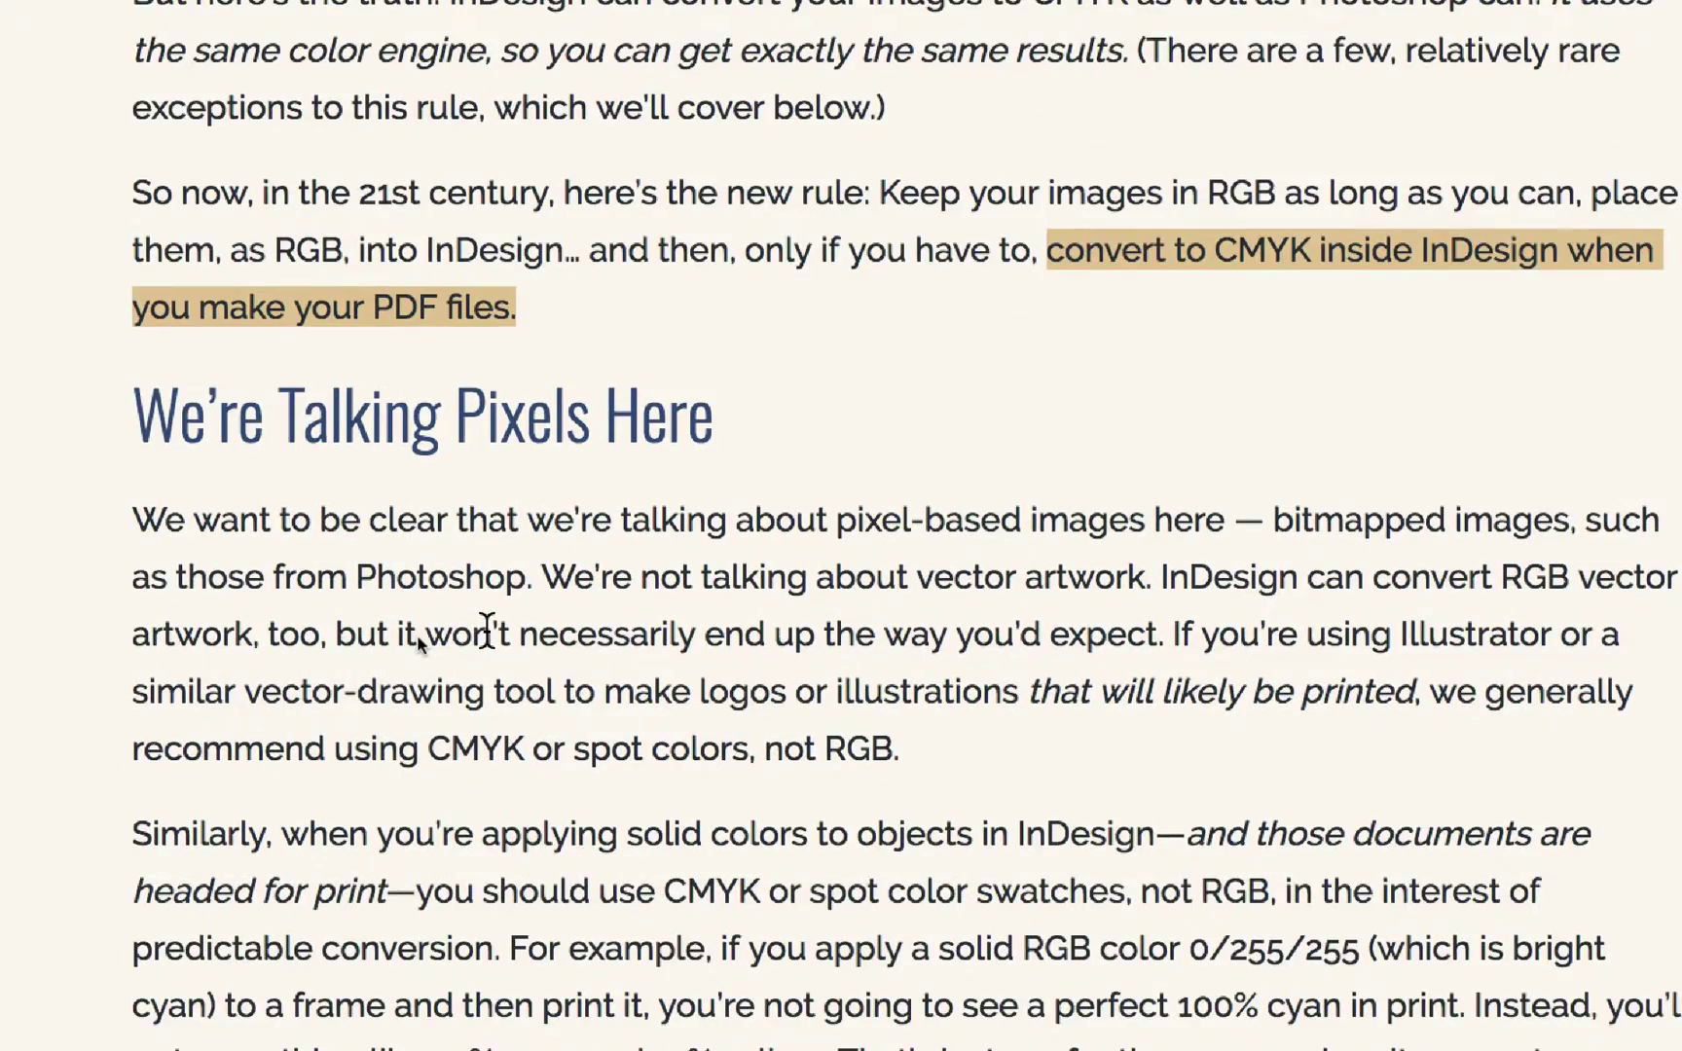
scroll(487, 628, "down", 8)
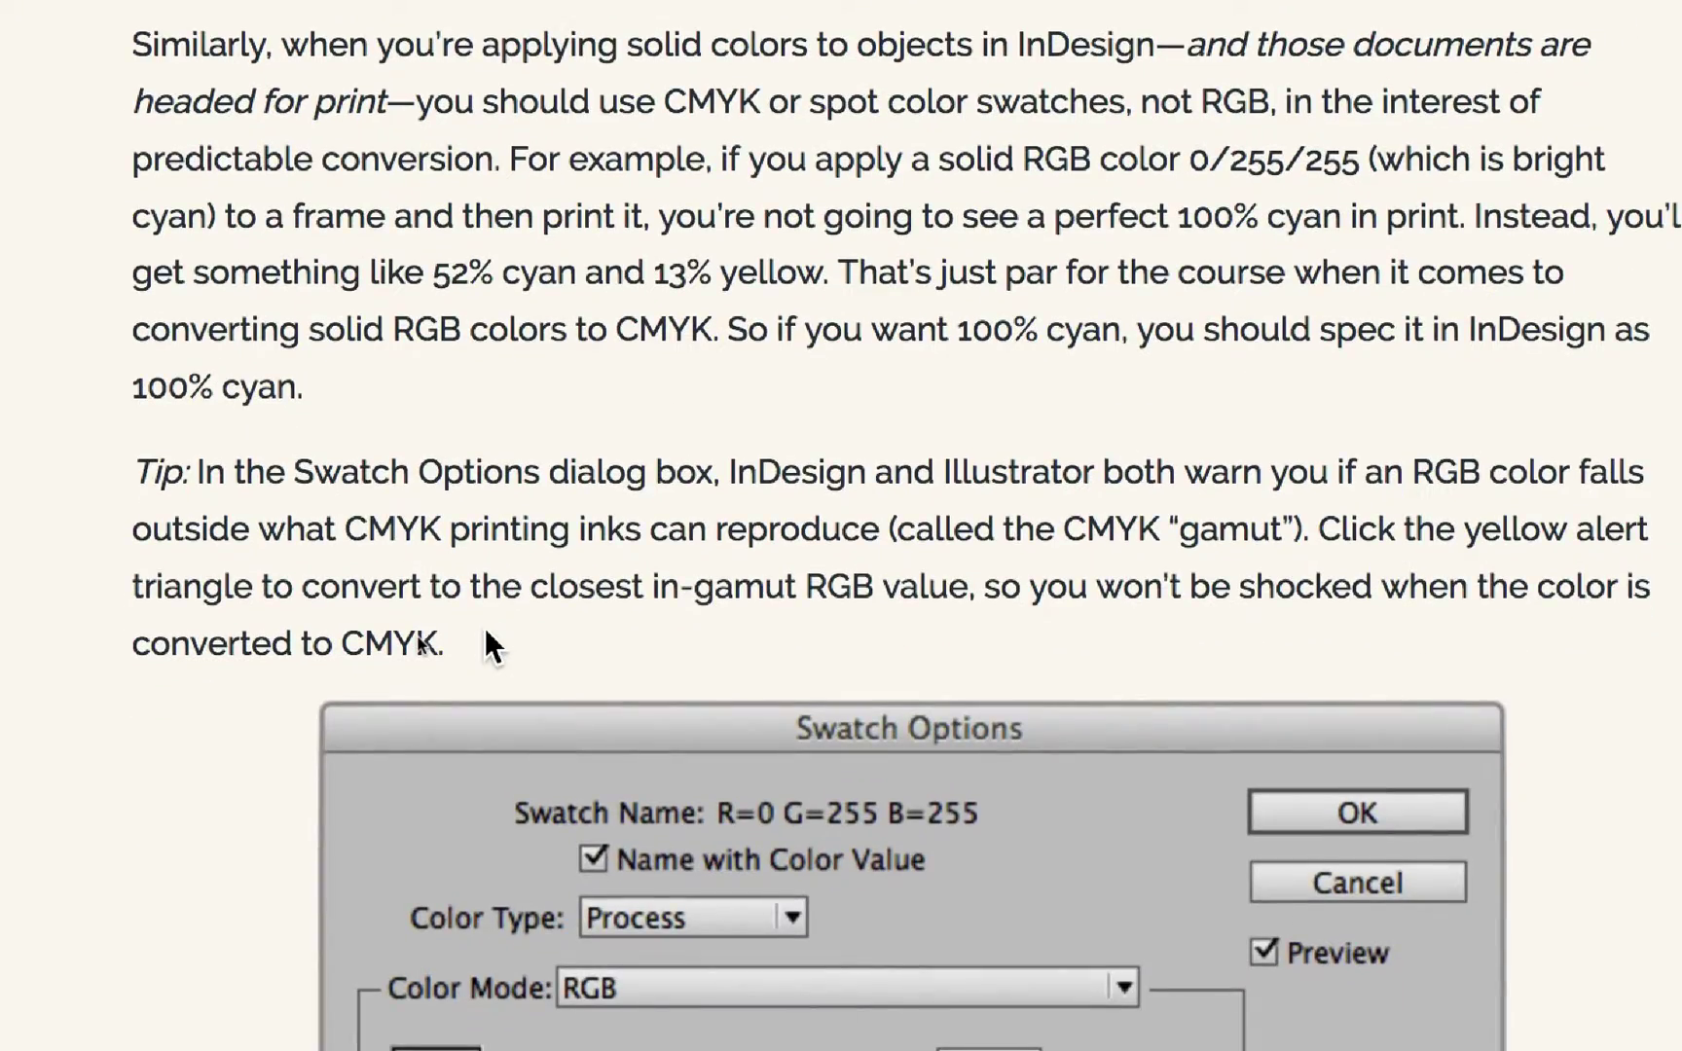
scroll(485, 631, "down", 15)
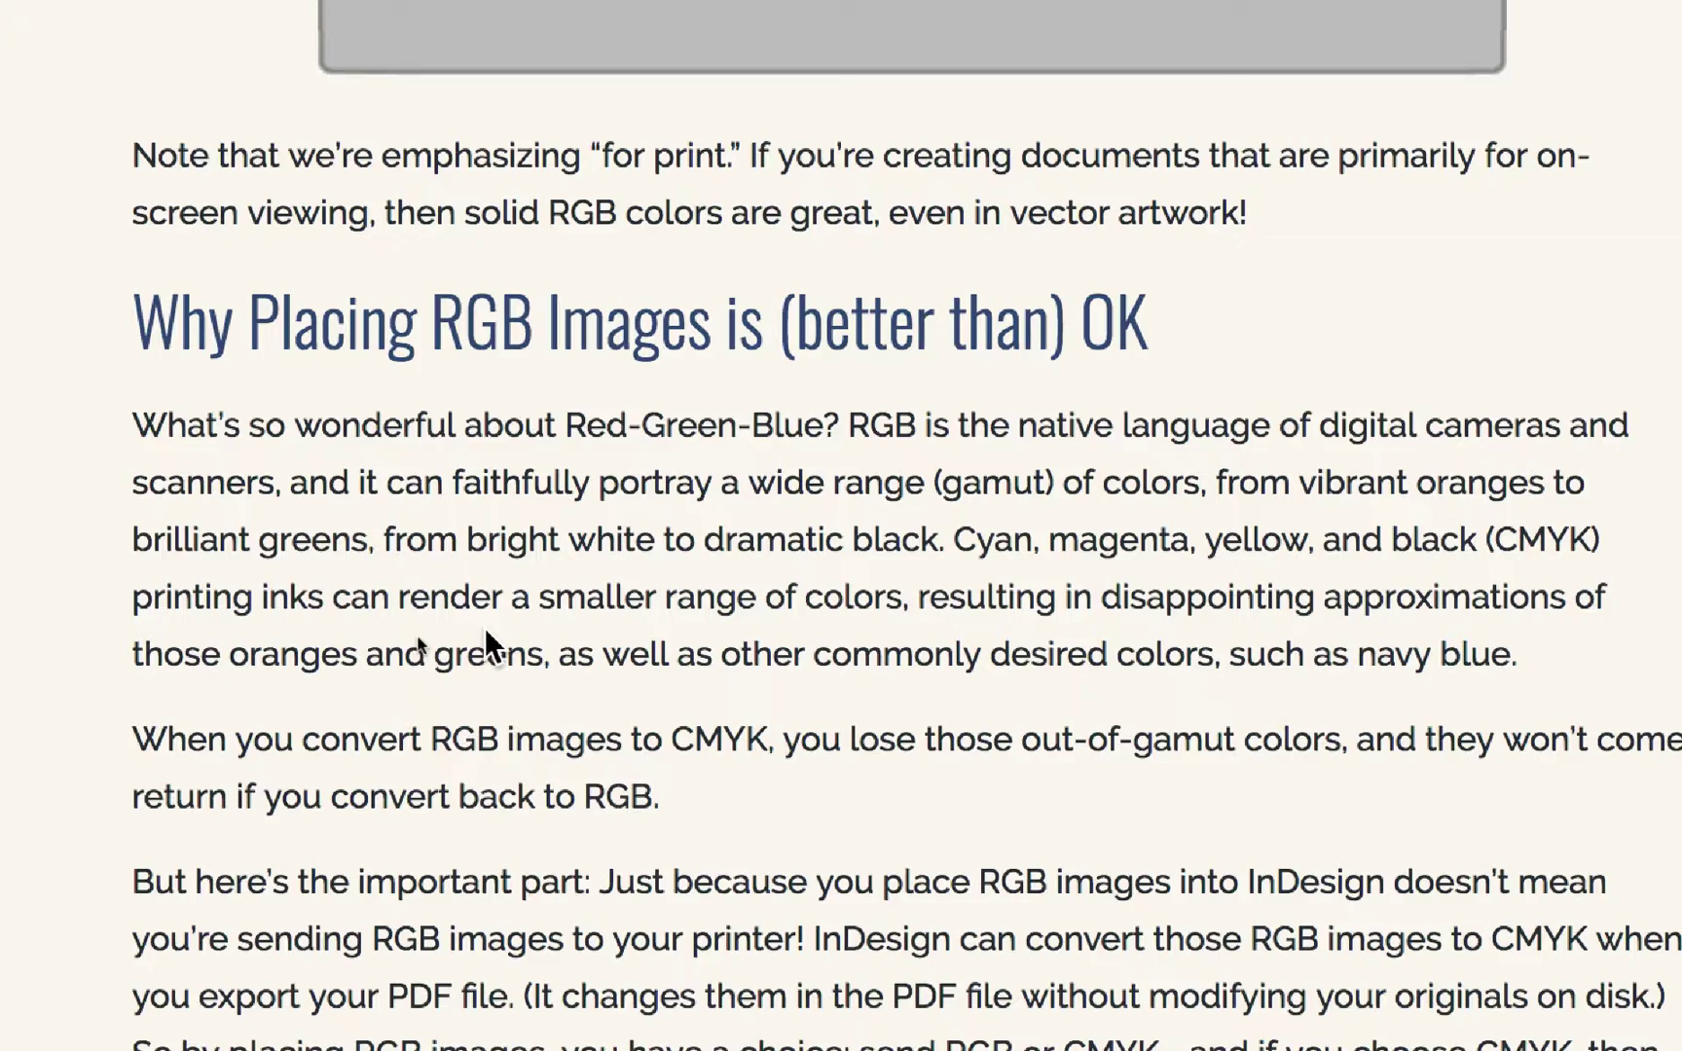
scroll(487, 645, "down", 1)
scroll(486, 644, "down", 2)
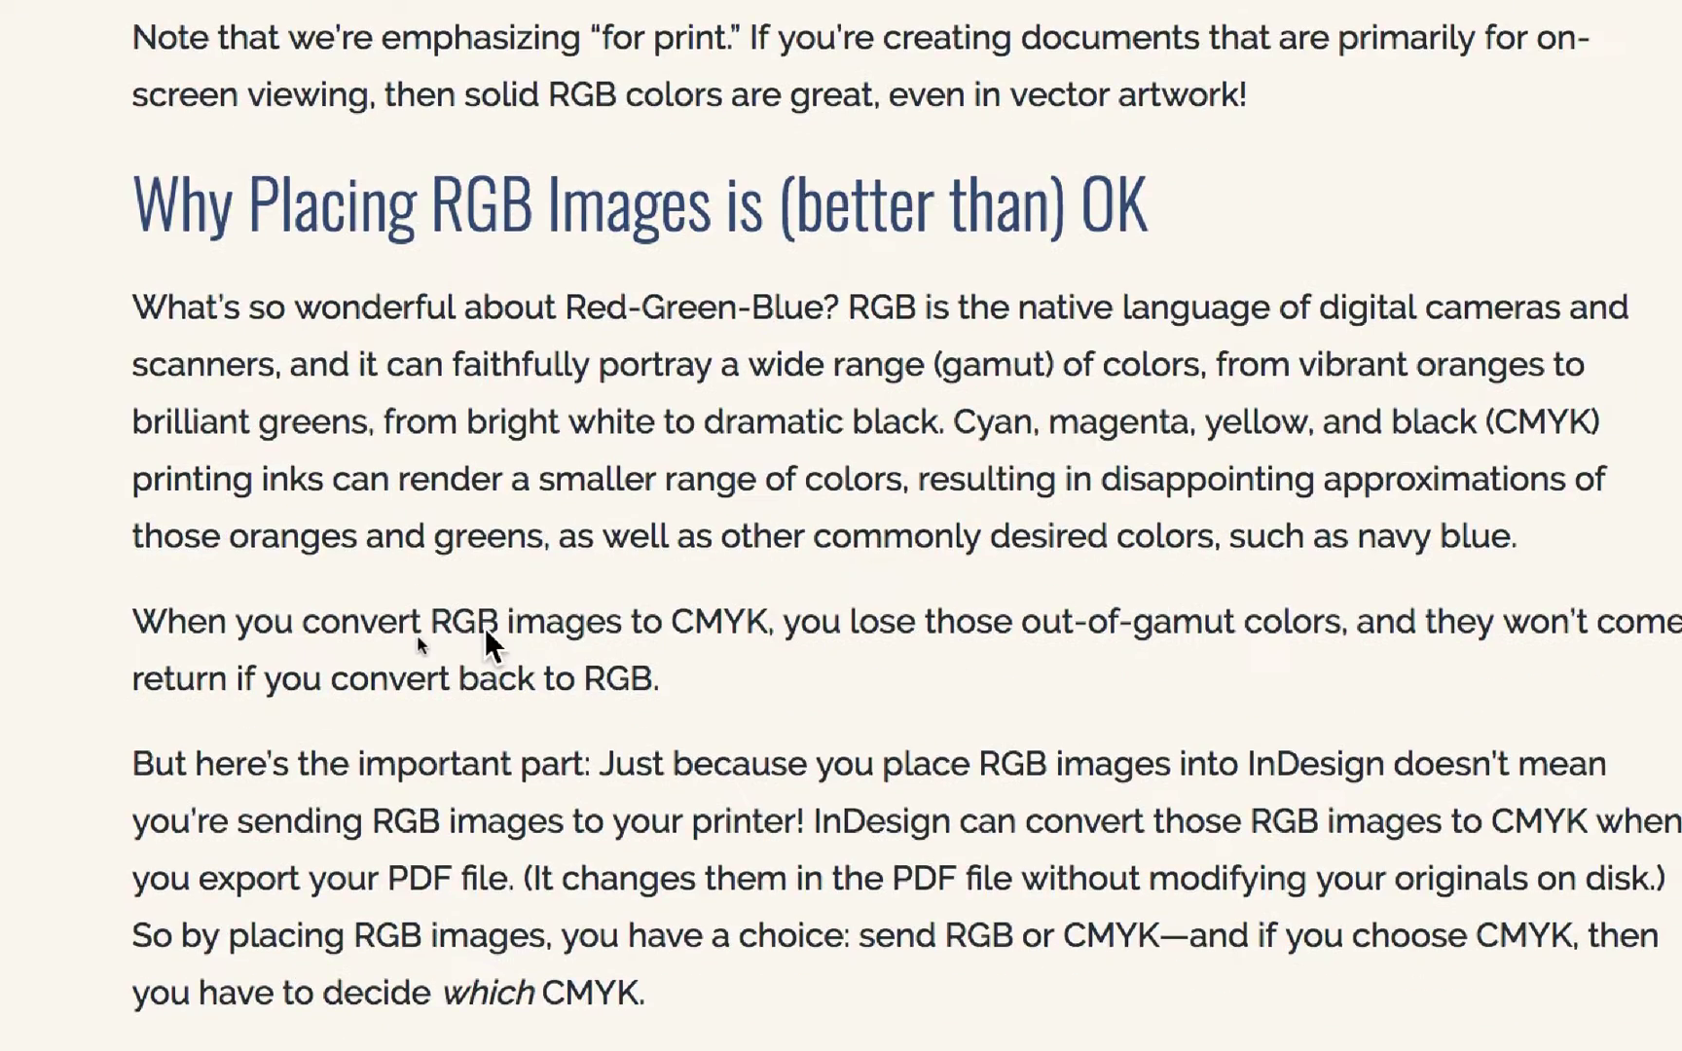
scroll(485, 628, "down", 5)
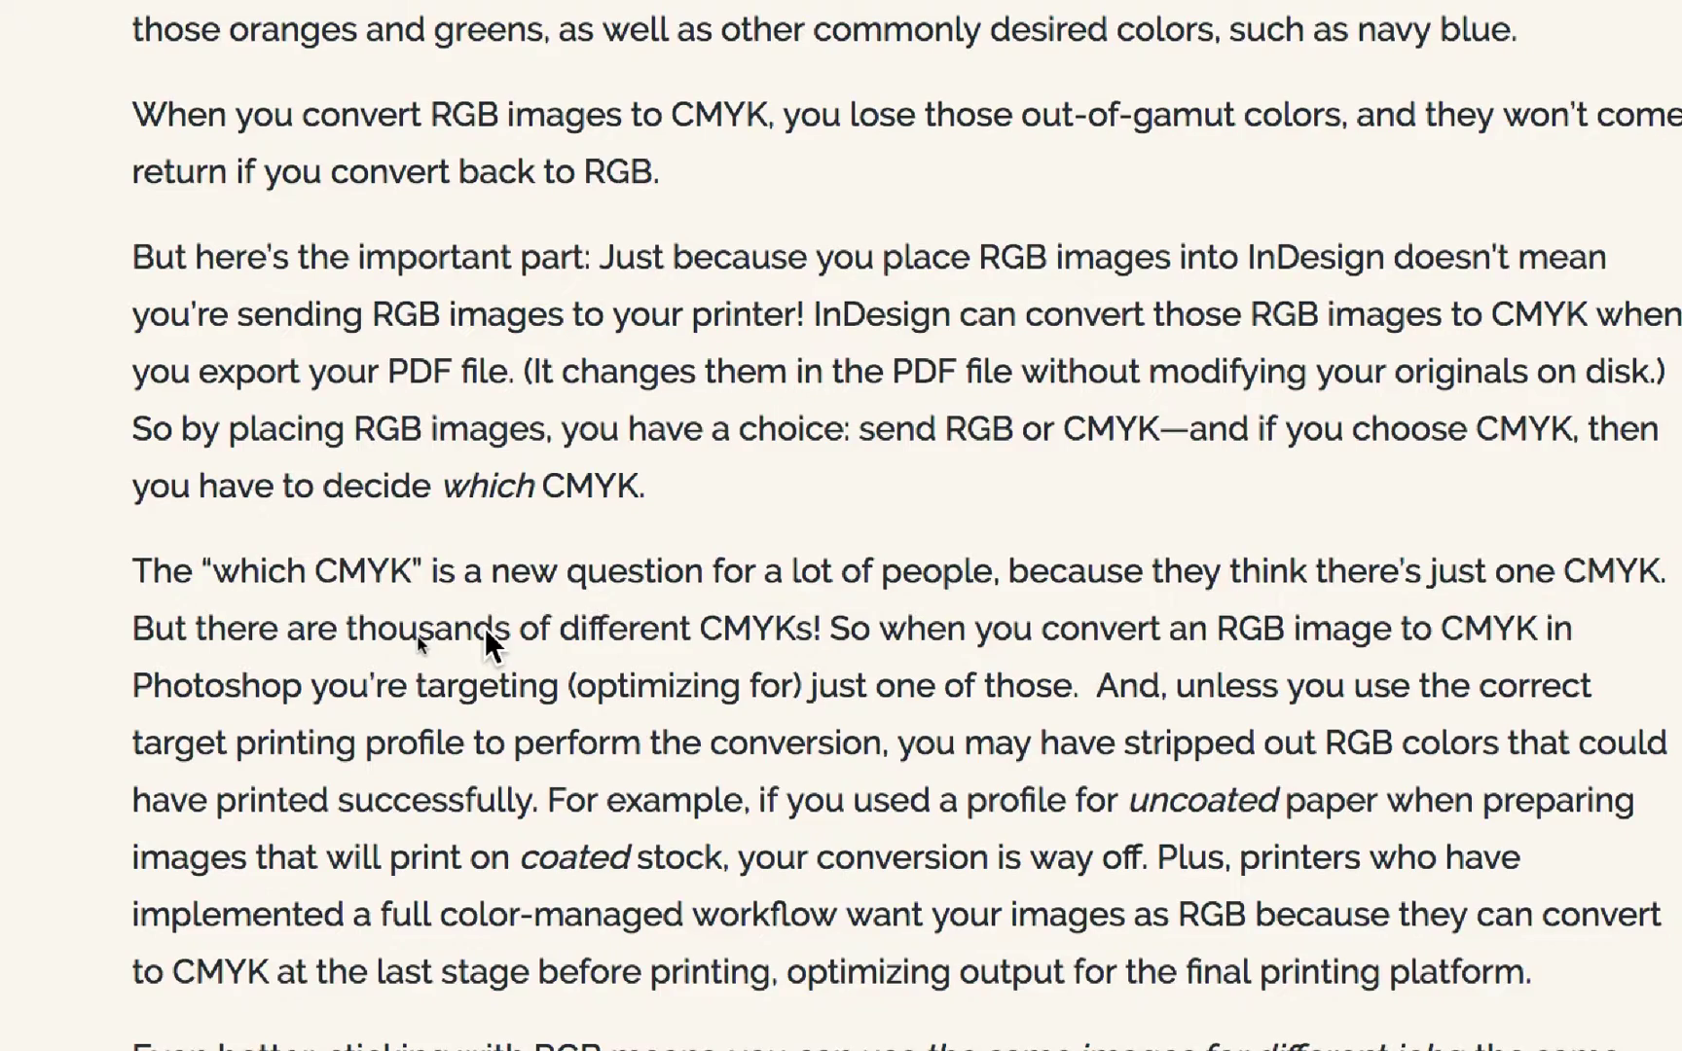
scroll(484, 628, "down", 10)
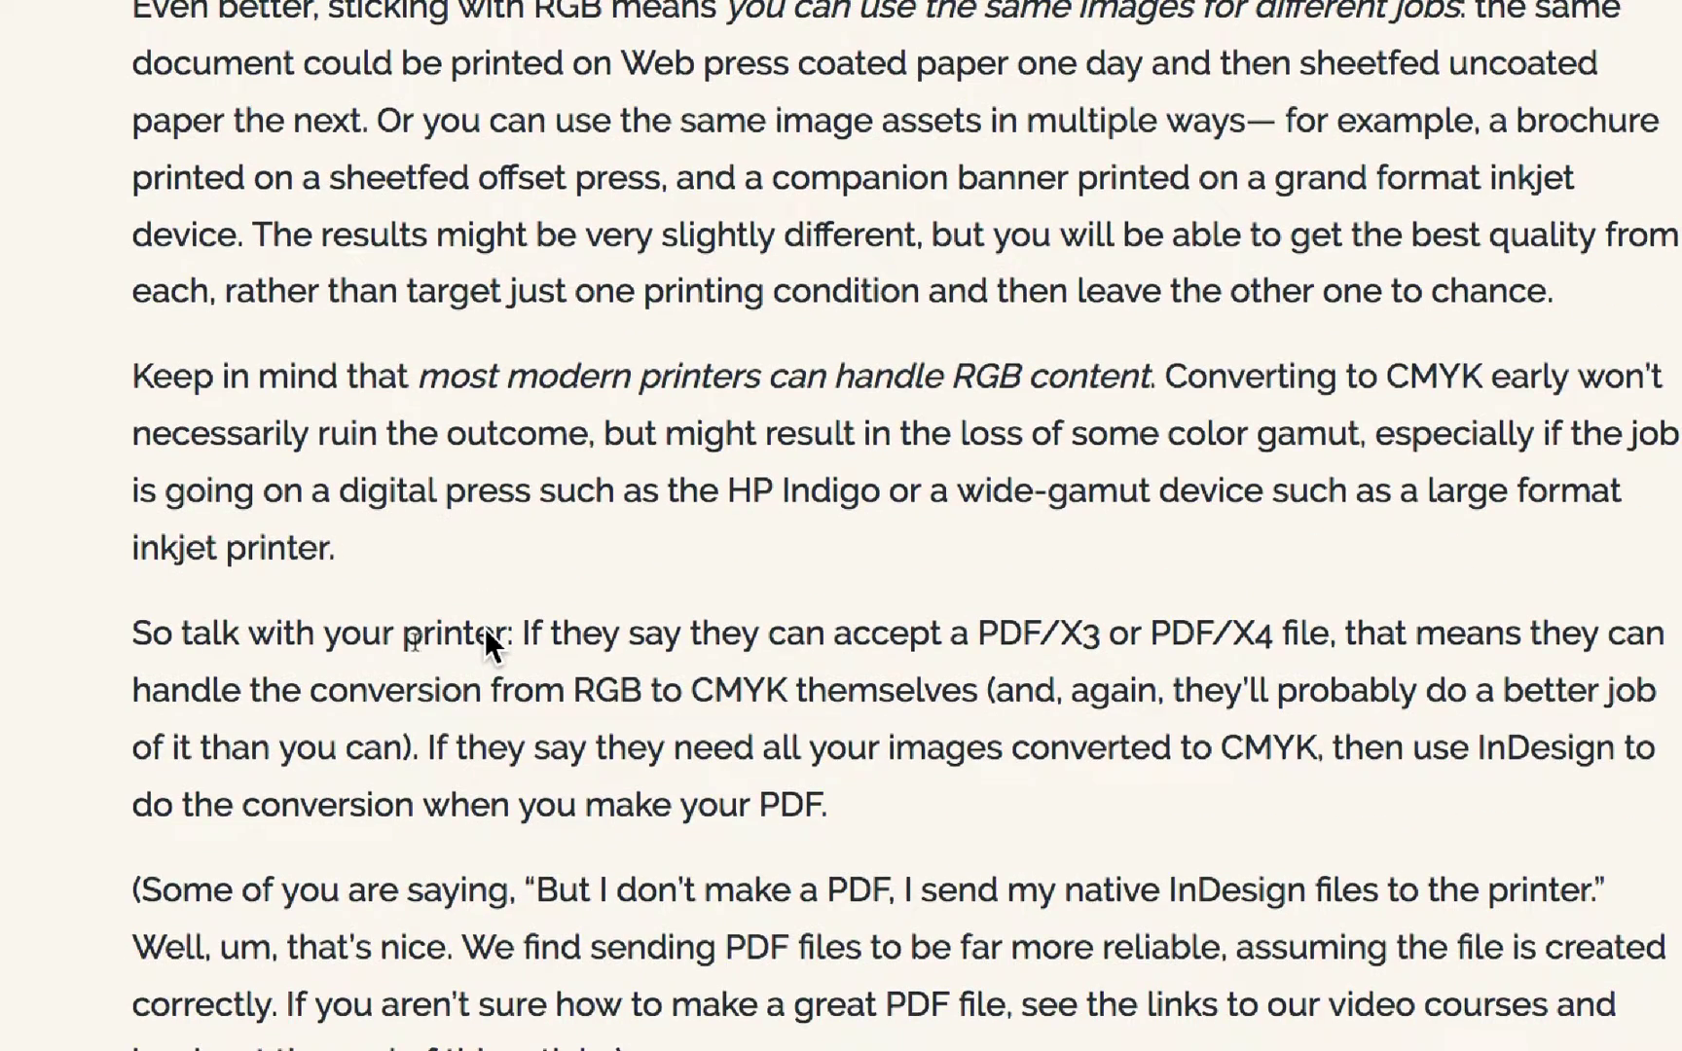
Step: Read the numbered instructions under "How to Convert to CMYK When Exporting a PDF"
scroll(485, 628, "down", 10)
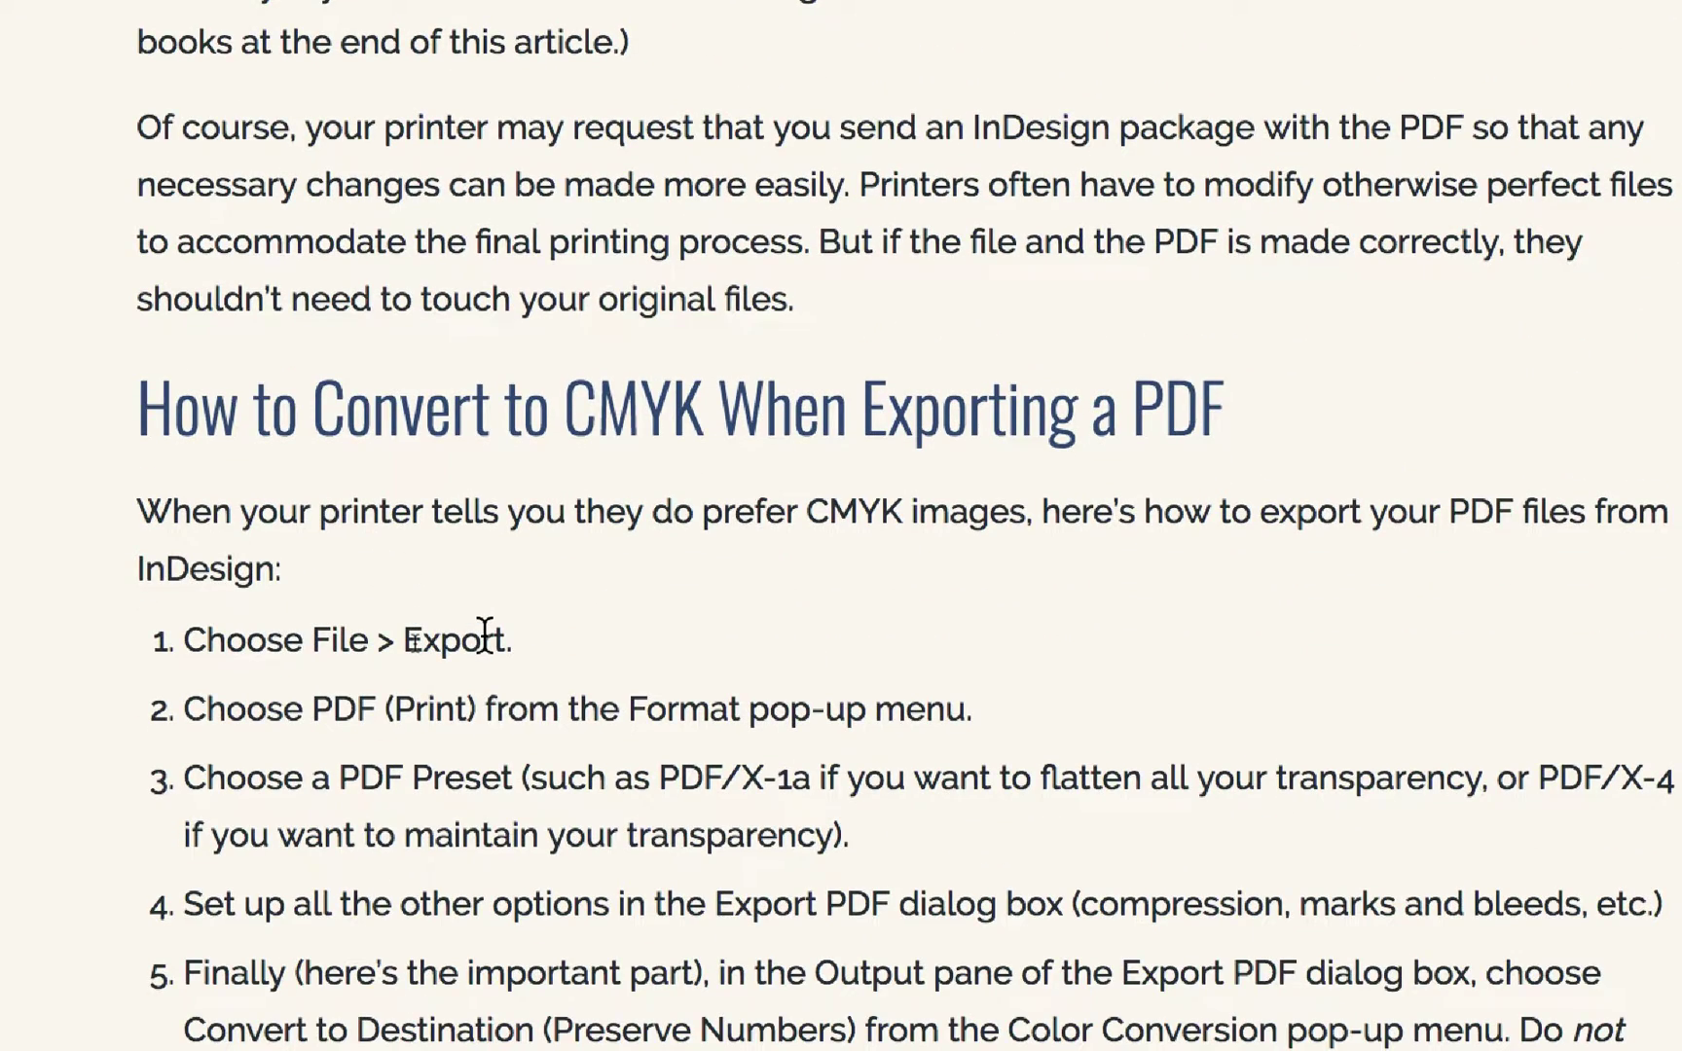
scroll(485, 638, "down", 2)
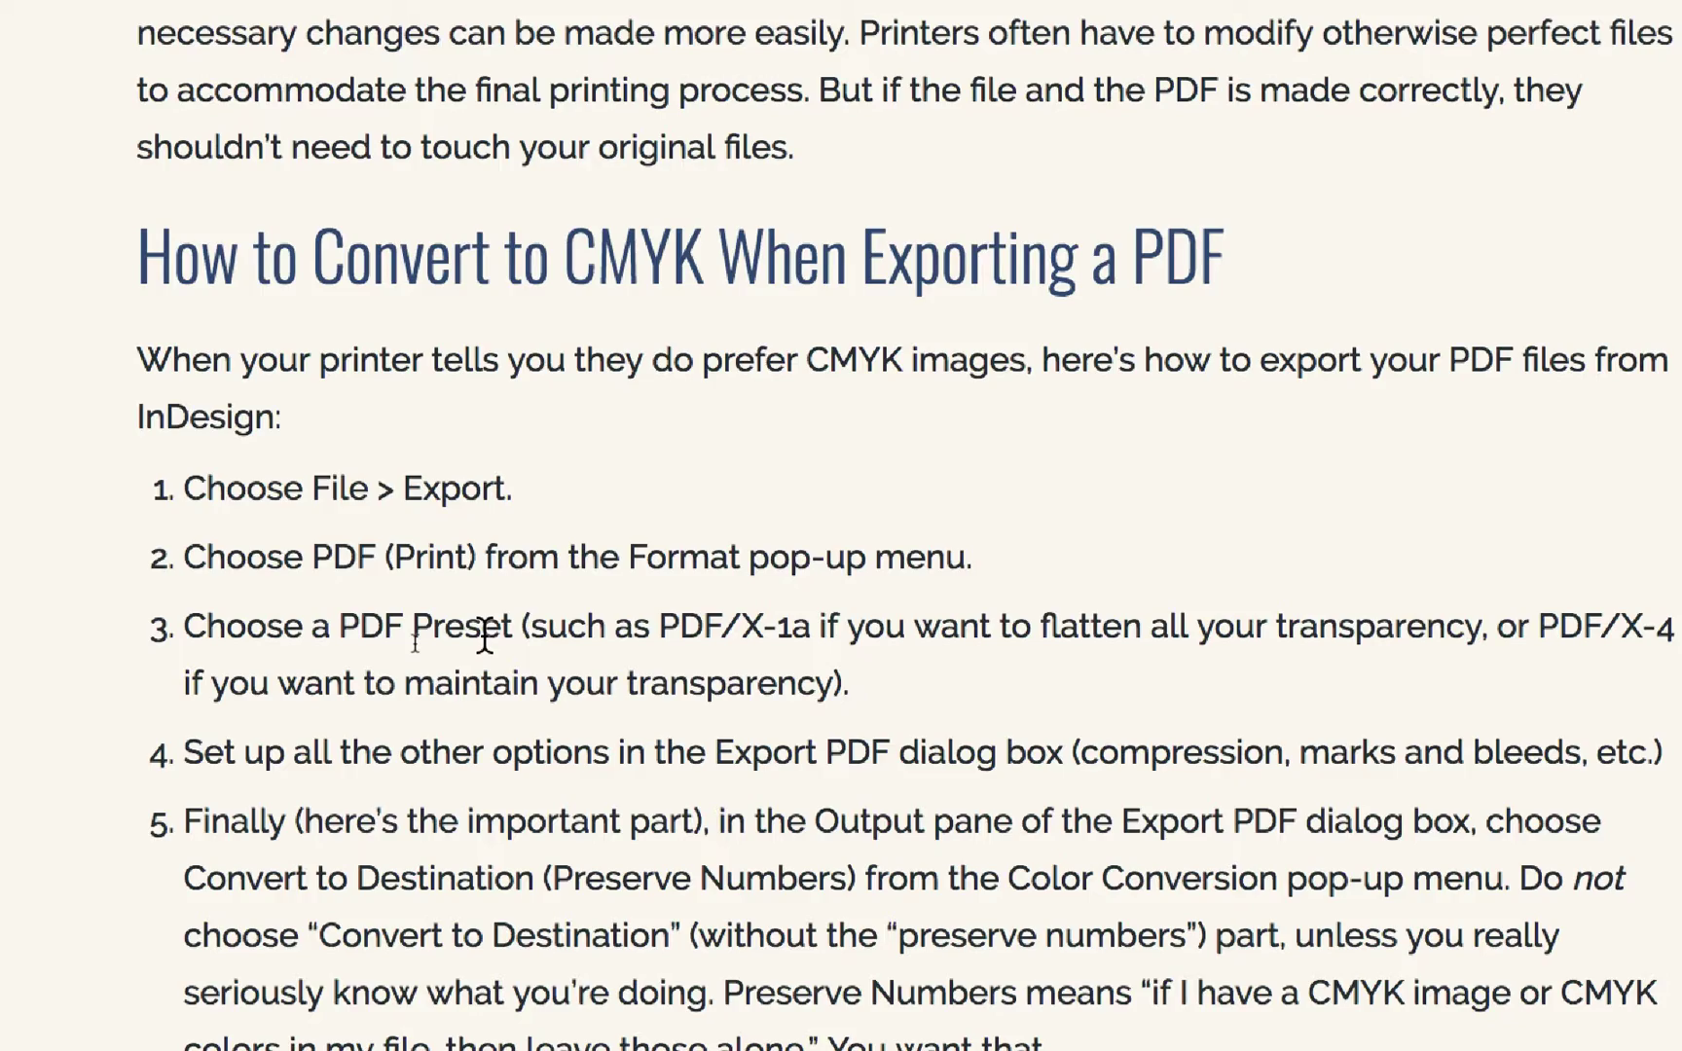
scroll(485, 638, "down", 1)
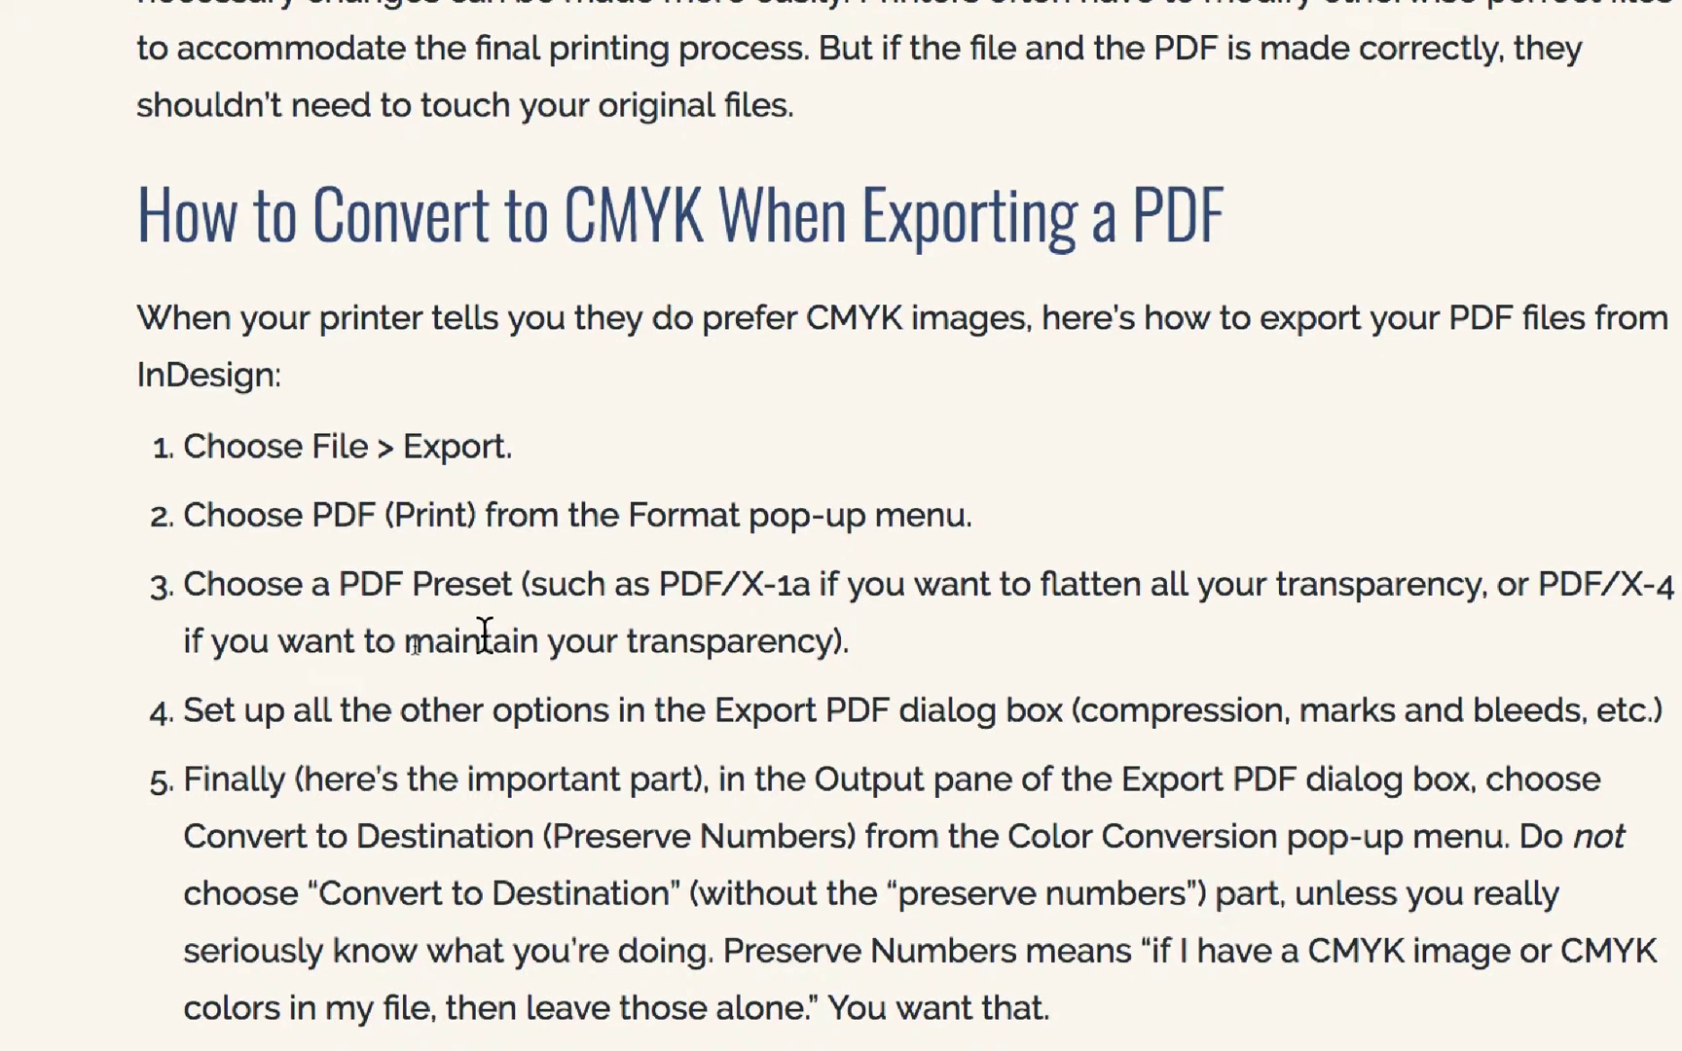
scroll(485, 631, "down", 4)
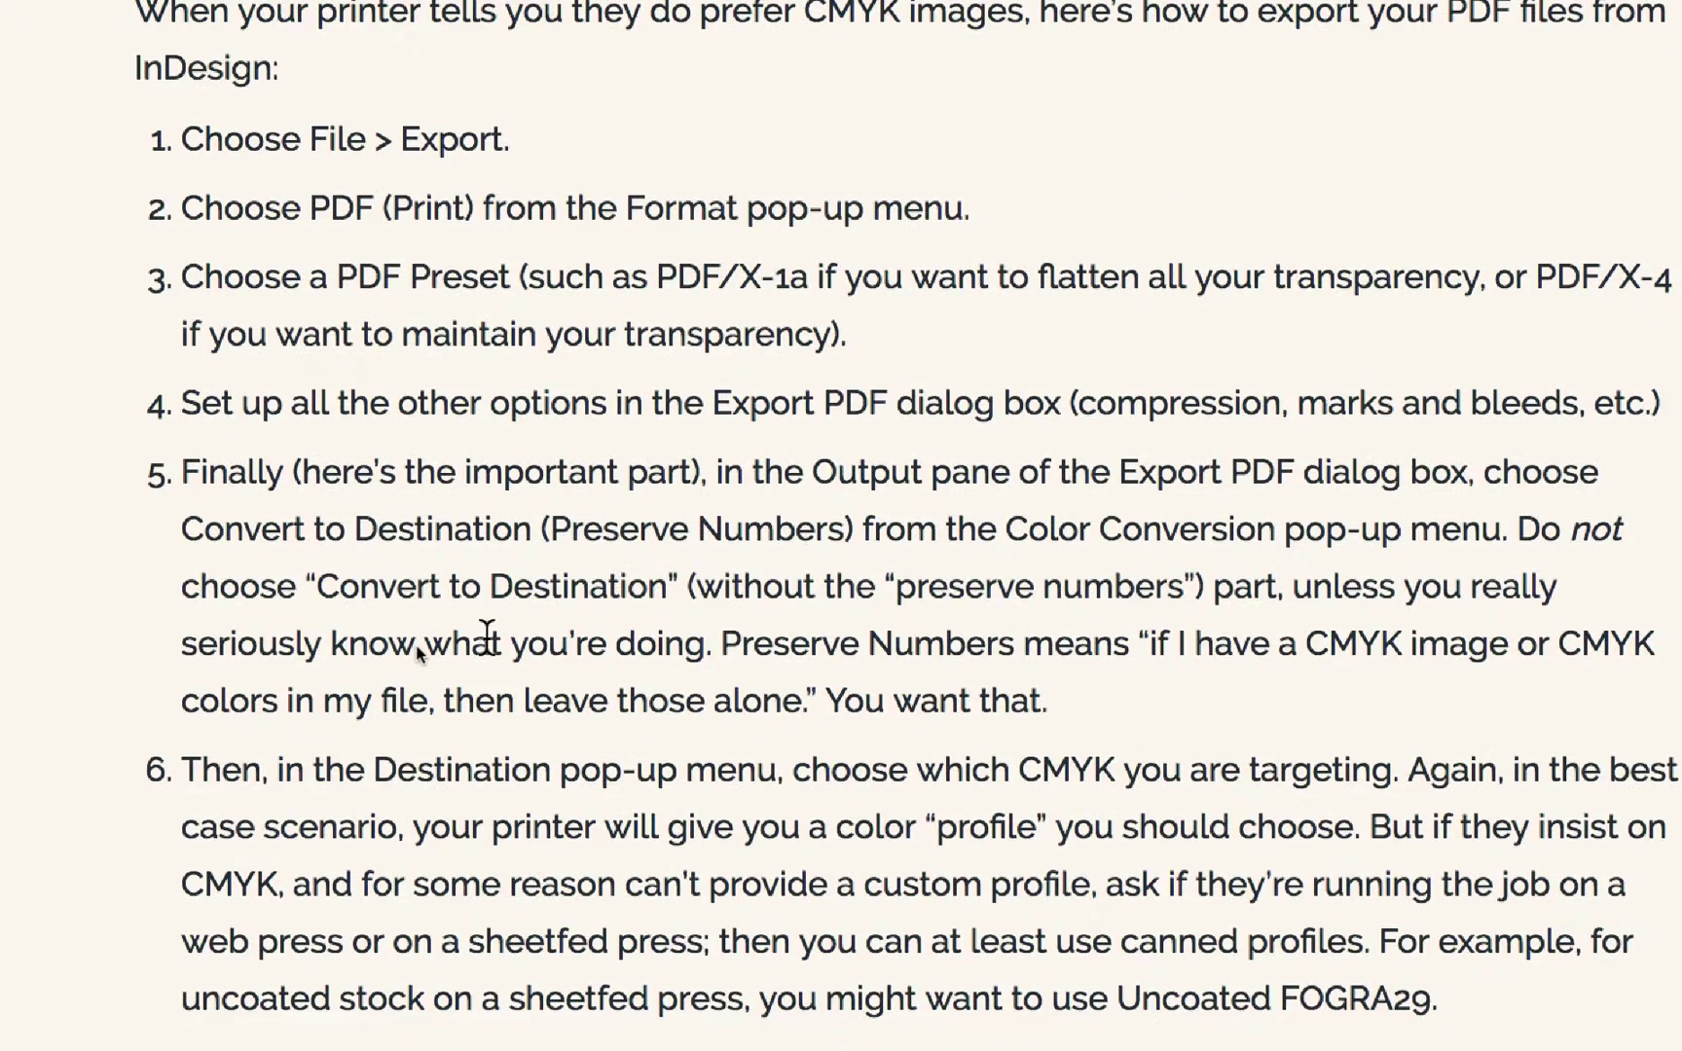
Step: Highlight most of the heading "When It Makes Sense To Convert to CMYK Before Placing an Image"
scroll(487, 633, "down", 11)
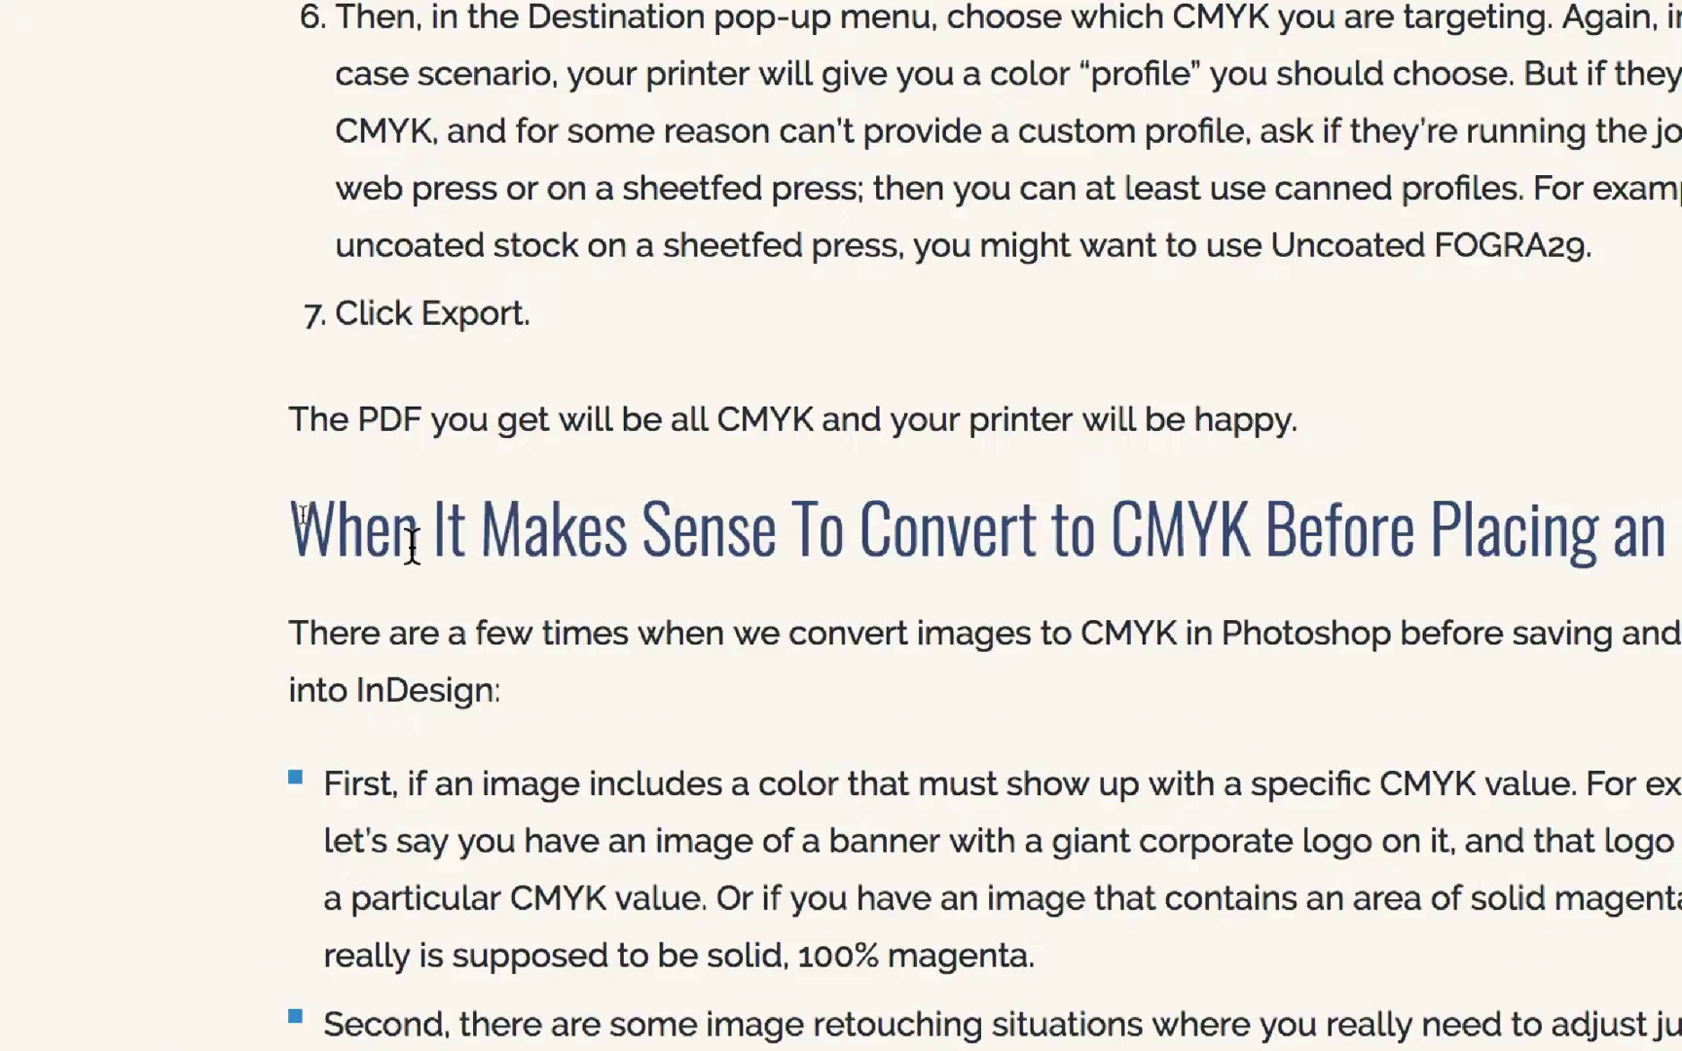
left_click_drag(262, 448, 548, 478)
left_click_drag(513, 553, 1247, 542)
left_click_drag(765, 548, 1066, 540)
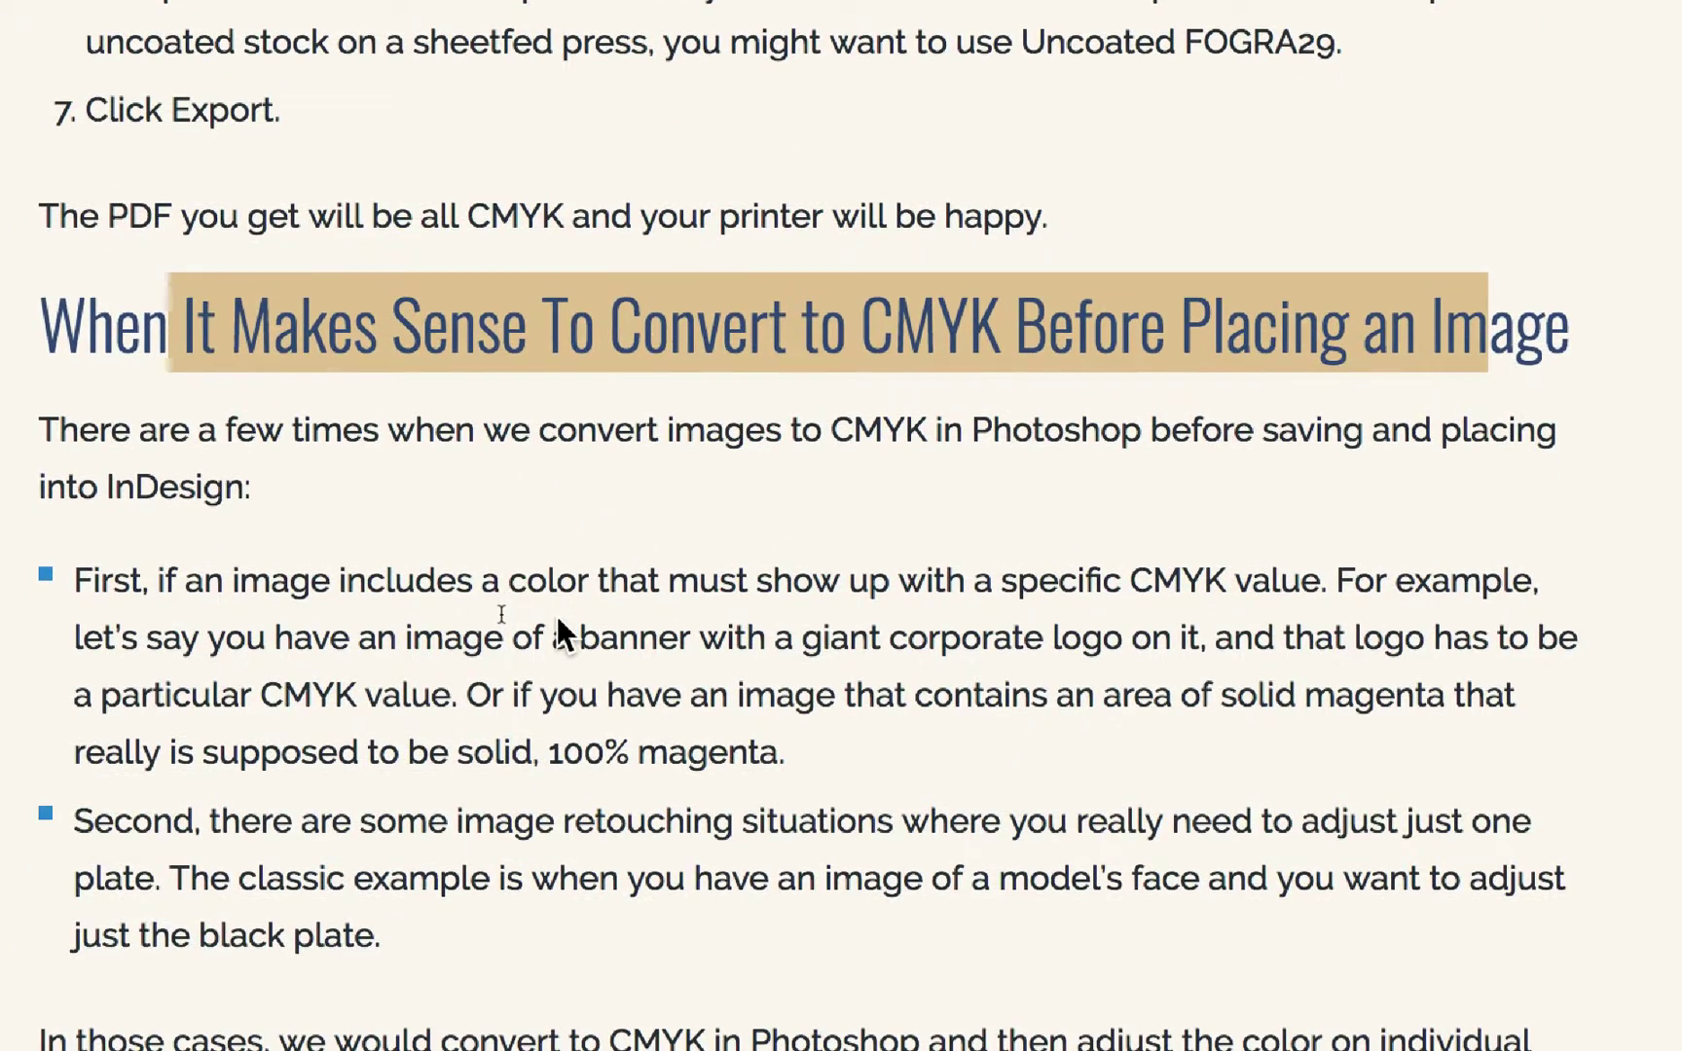
Step: Read the exceptions for converting images in Photoshop, and return to the article's Swatch Options gamut tip
scroll(563, 638, "down", 3)
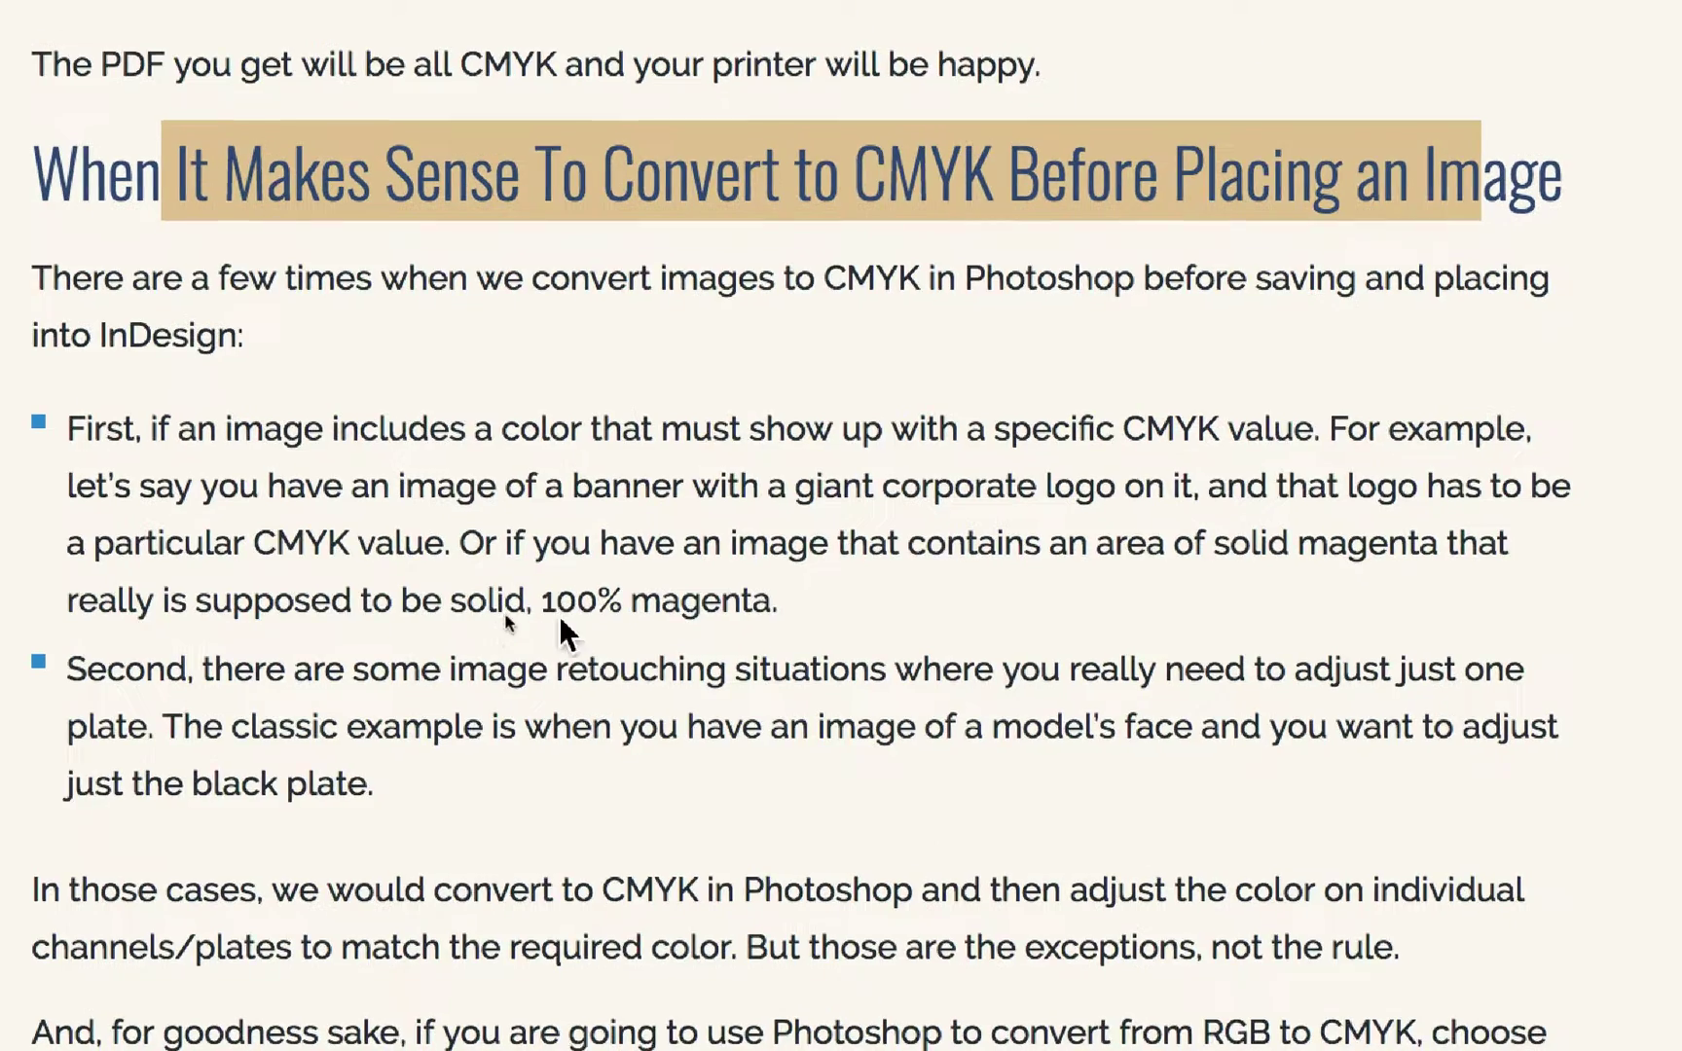
scroll(562, 620, "down", 4)
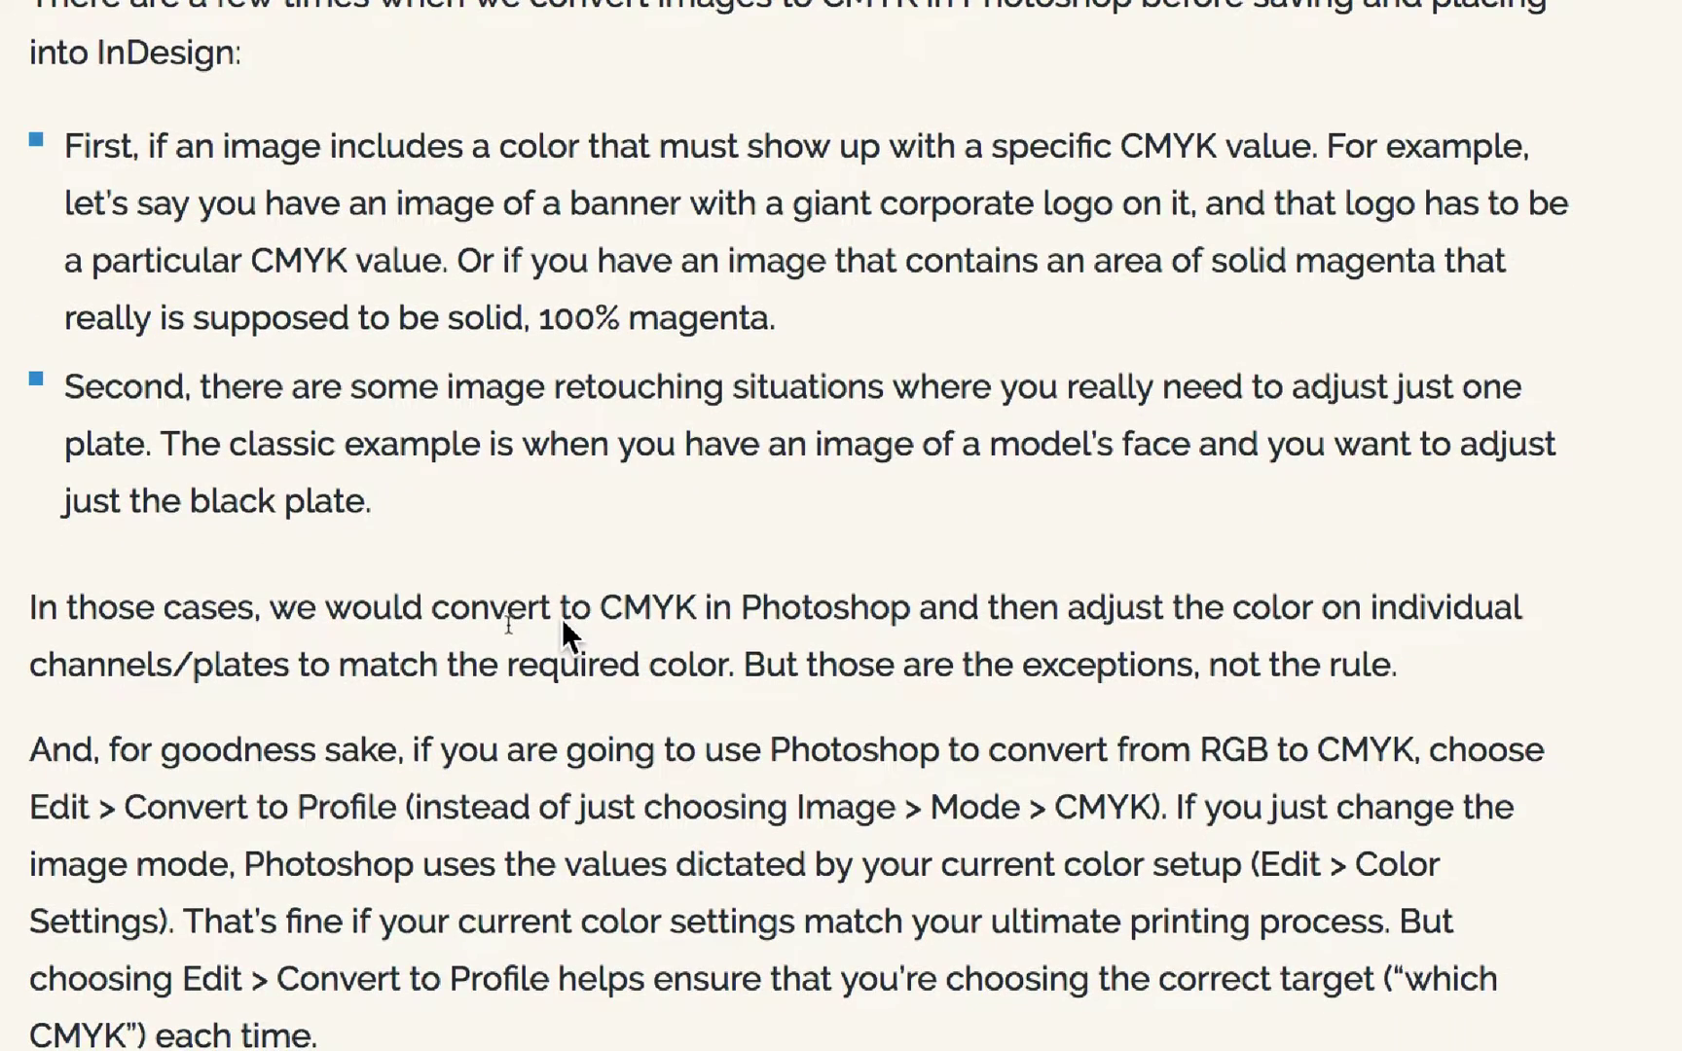
scroll(562, 619, "down", 3)
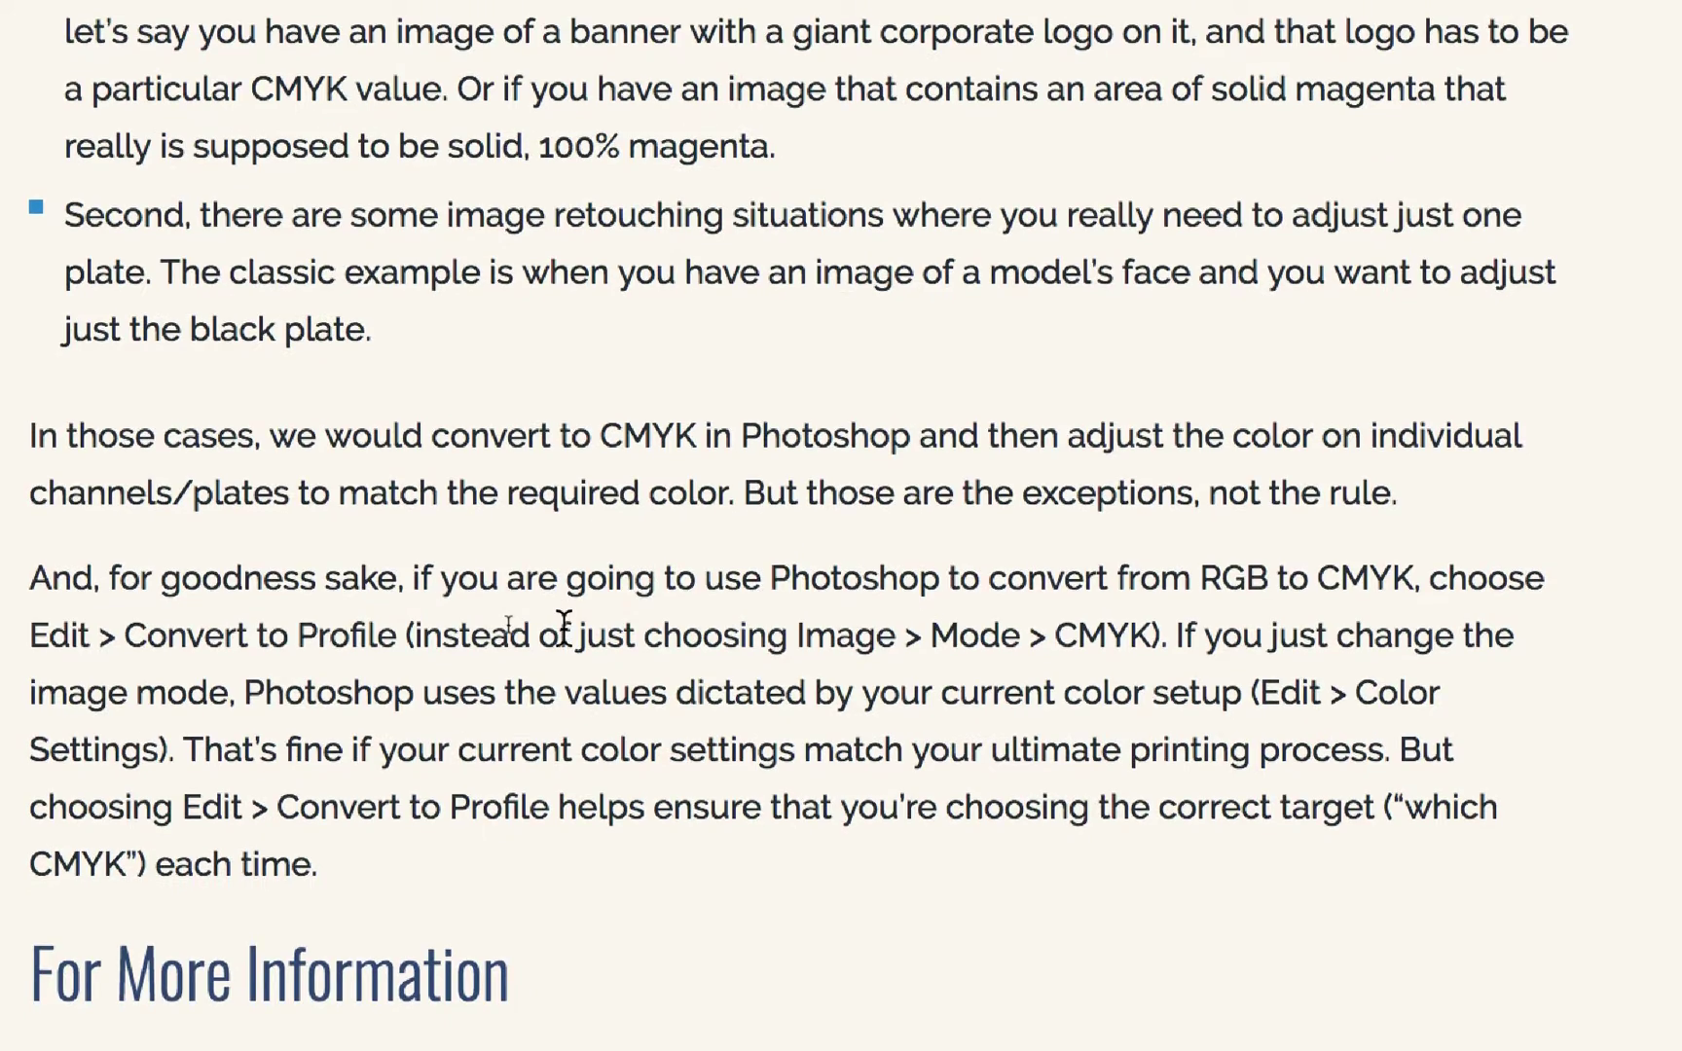
scroll(563, 623, "up", 4)
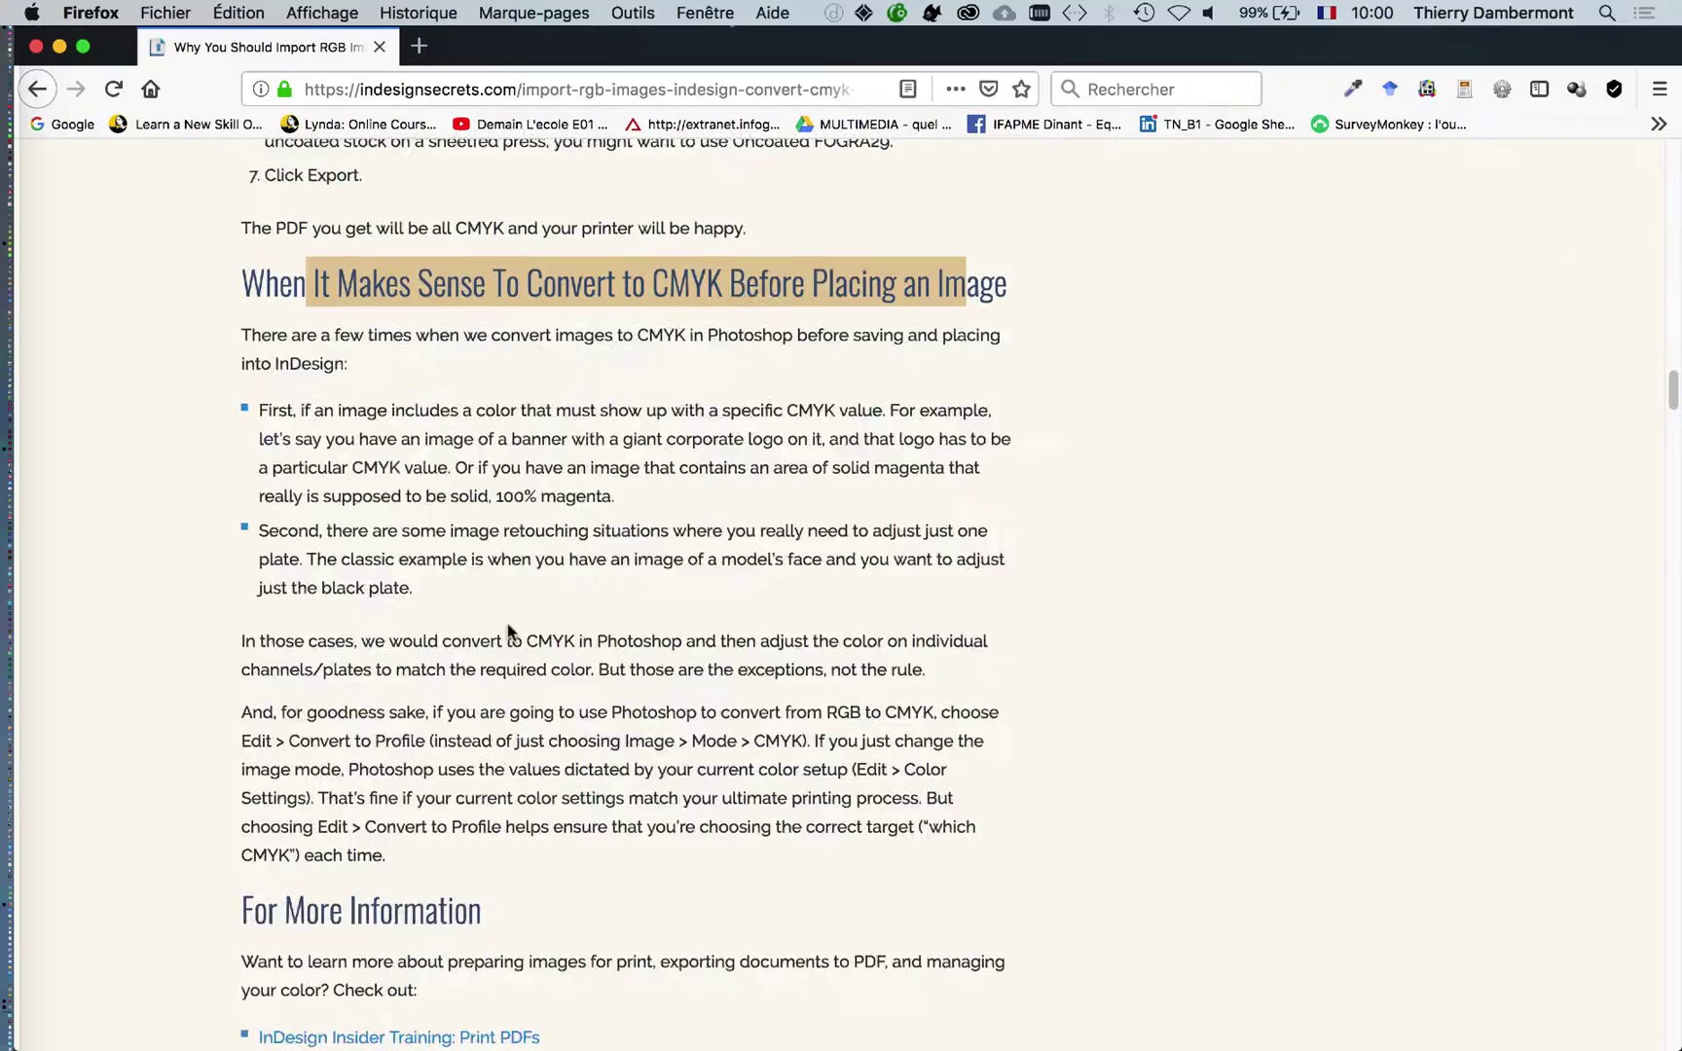
scroll(563, 628, "up", 10)
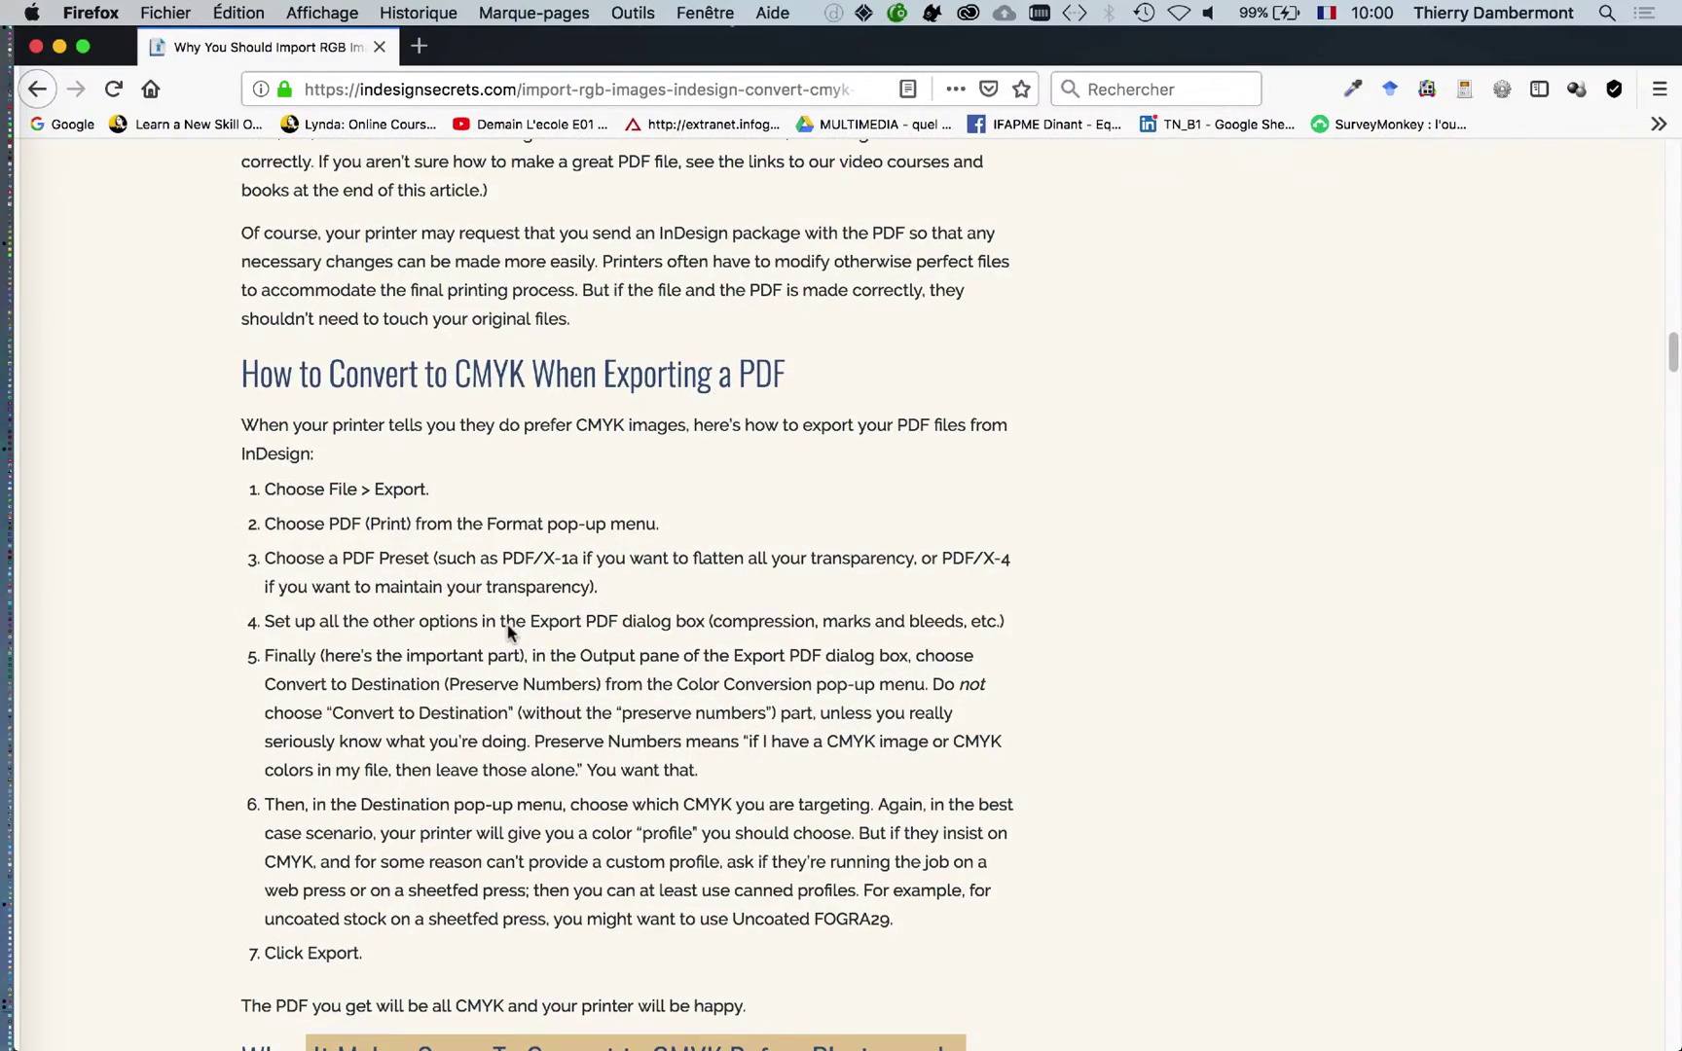
scroll(507, 628, "up", 20)
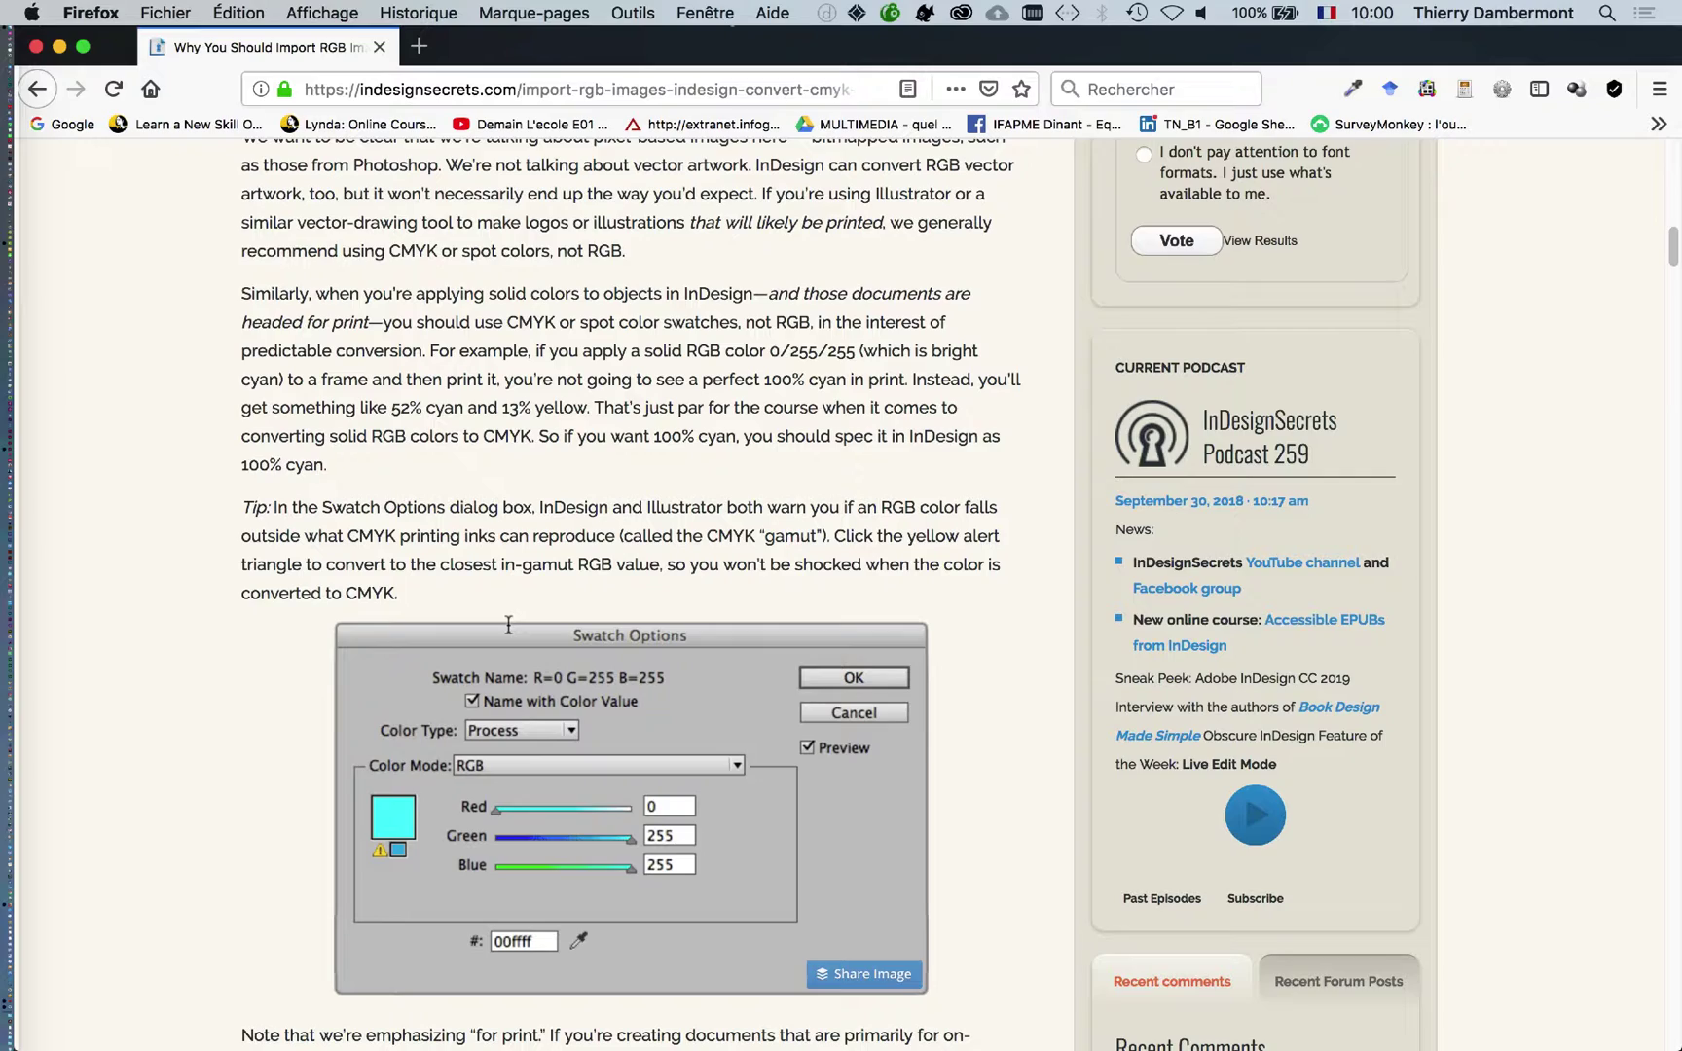
Step: Review the article from its introduction through the CMYK export instructions to the exceptions for converting images before placing them
scroll(507, 624, "up", 20)
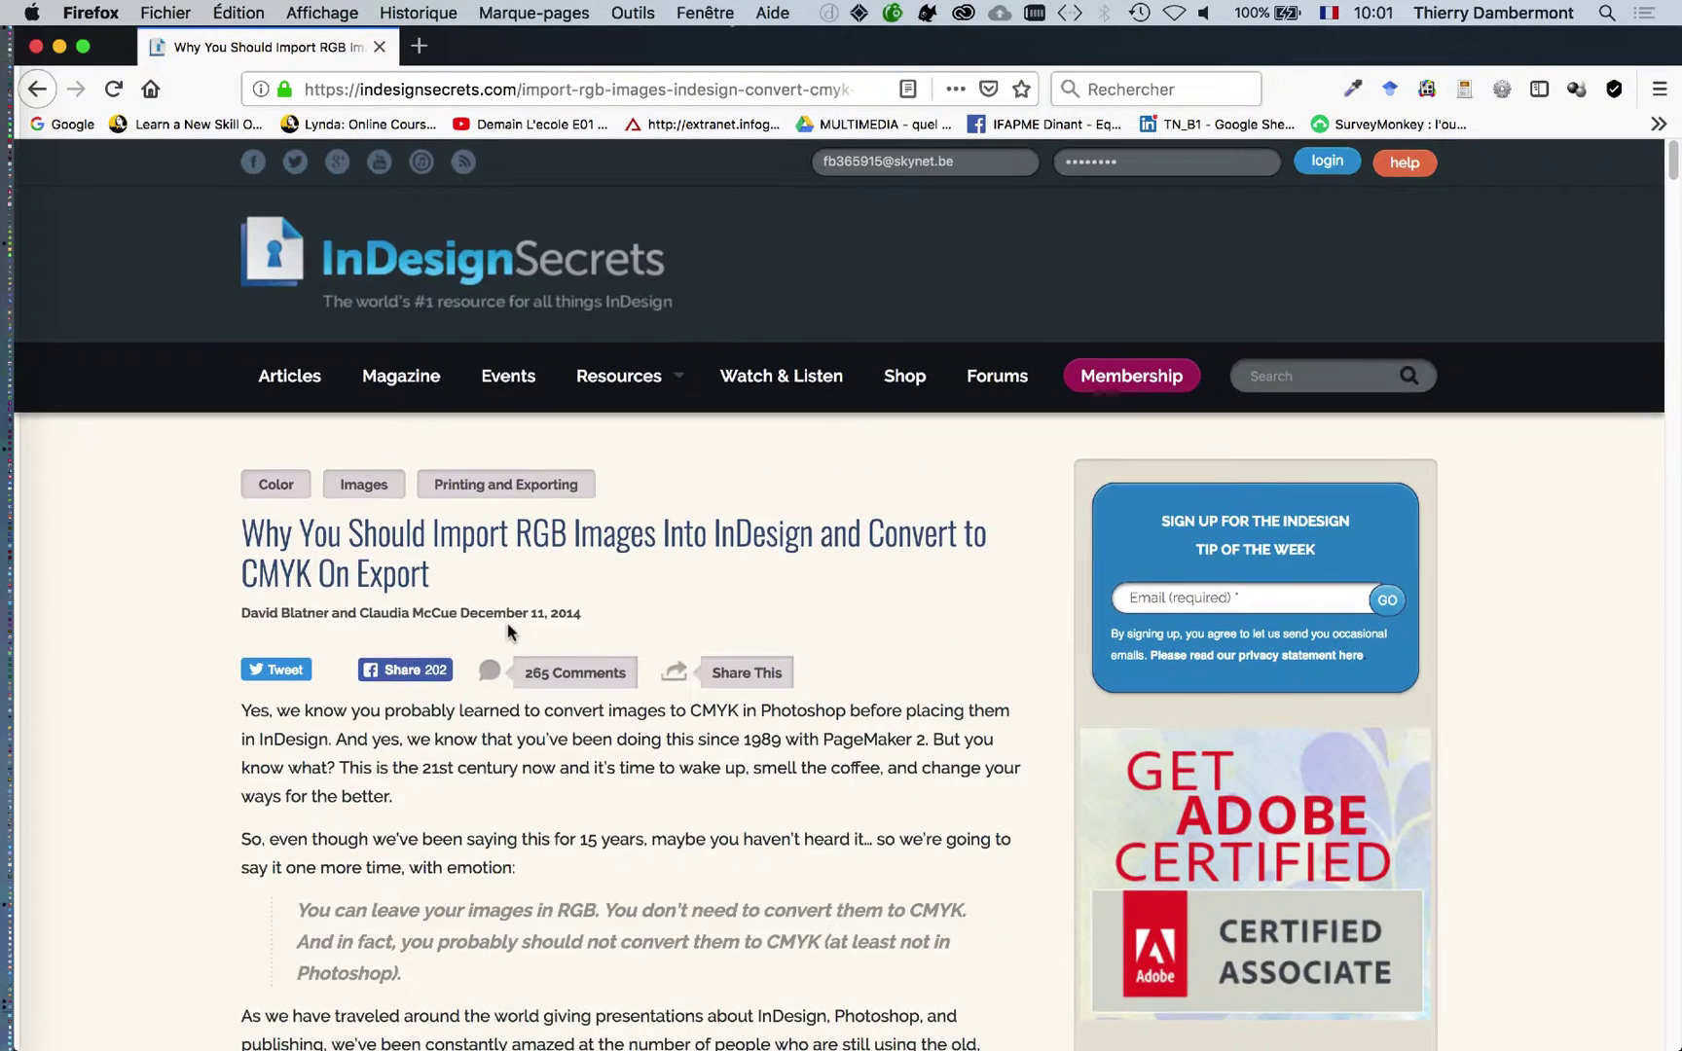
scroll(507, 631, "down", 5)
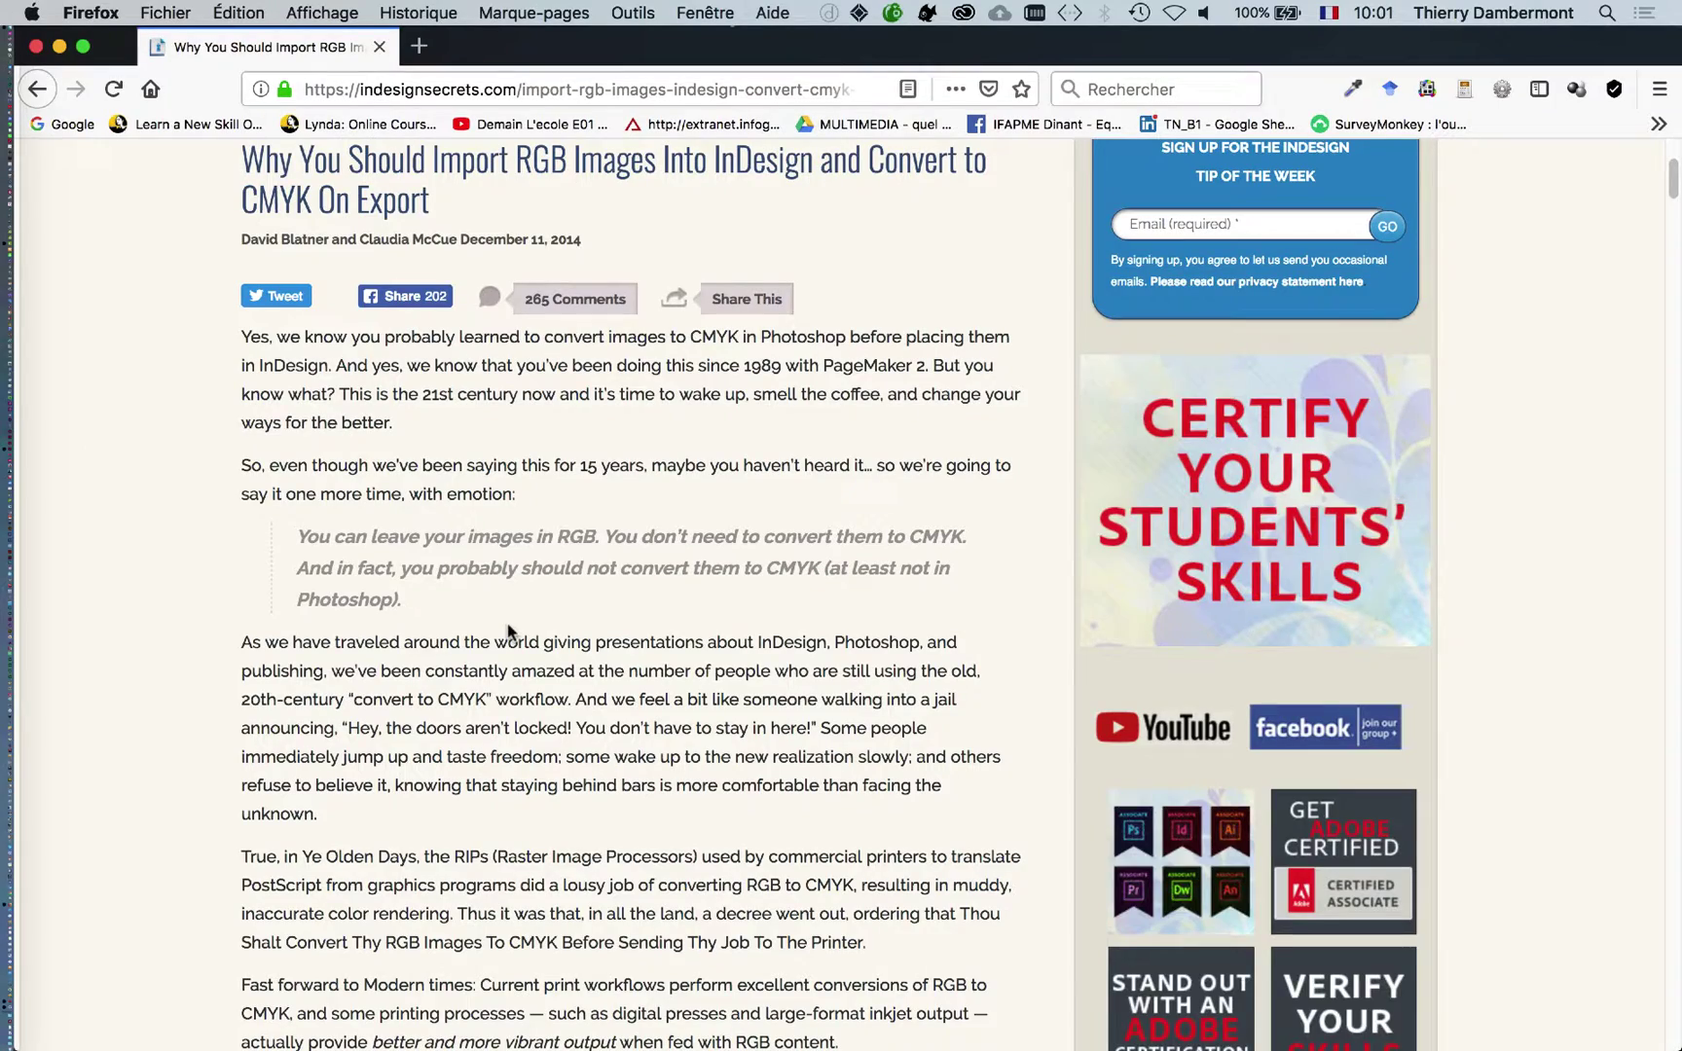
scroll(507, 631, "down", 2)
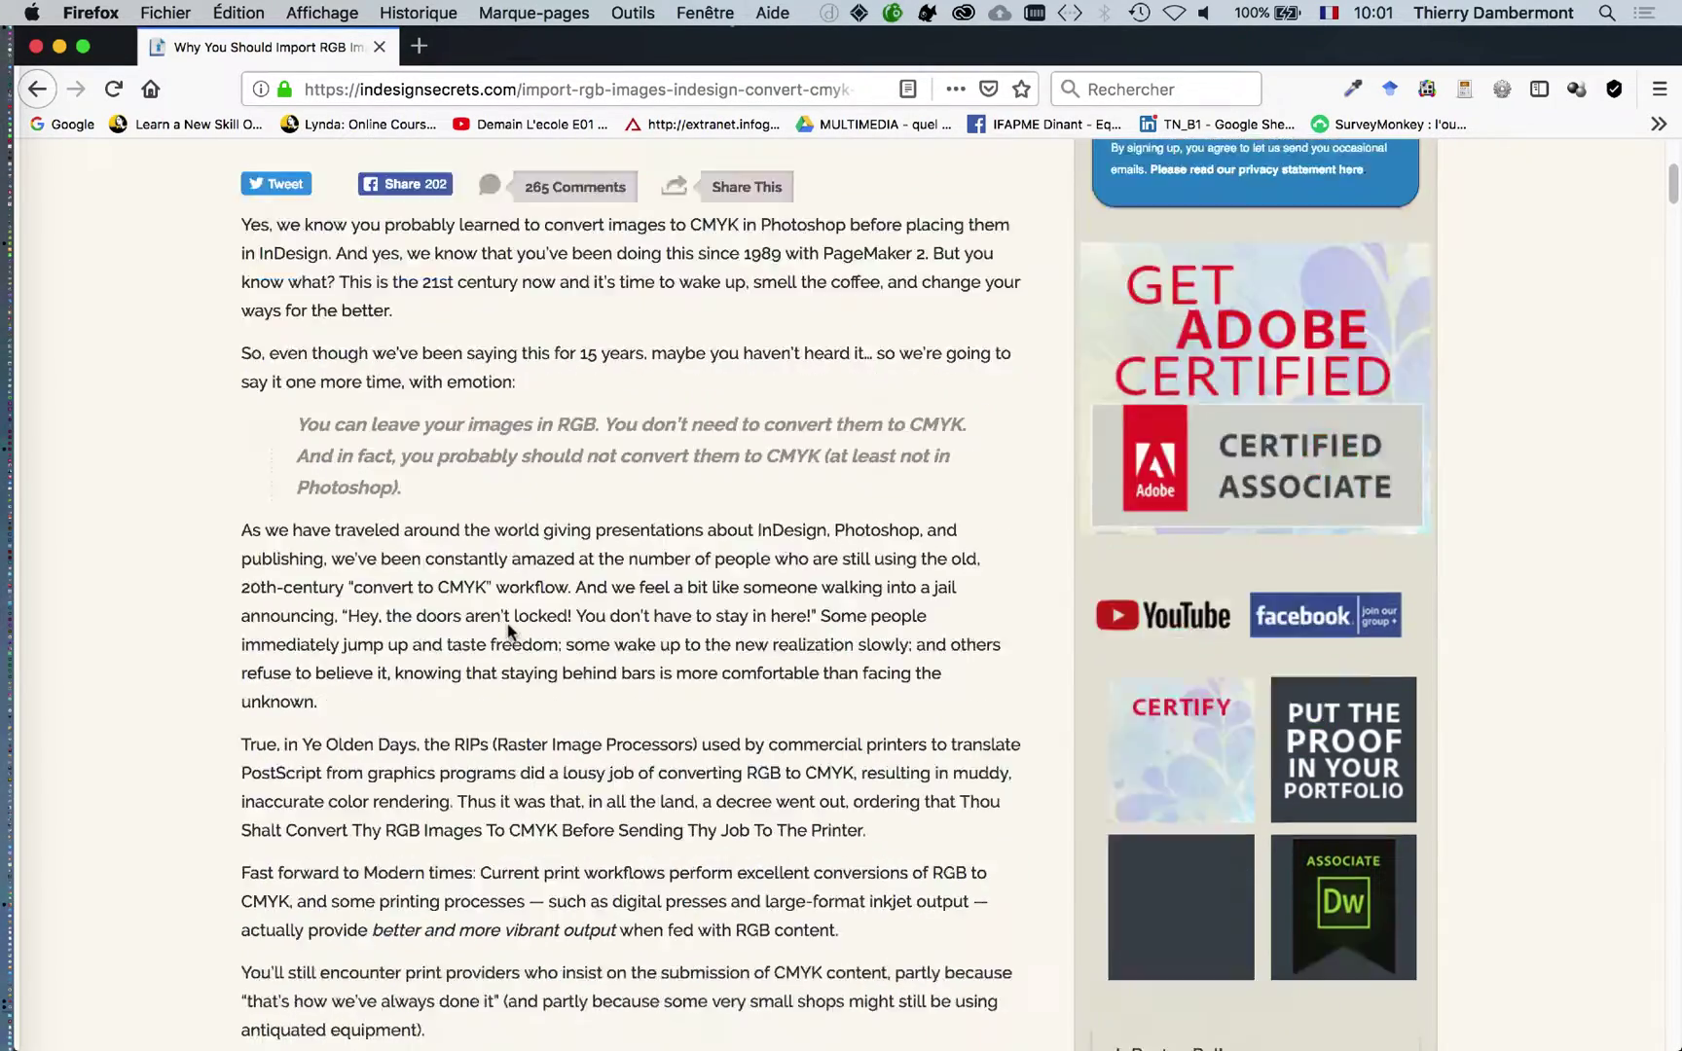
scroll(507, 631, "down", 10)
scroll(508, 631, "down", 15)
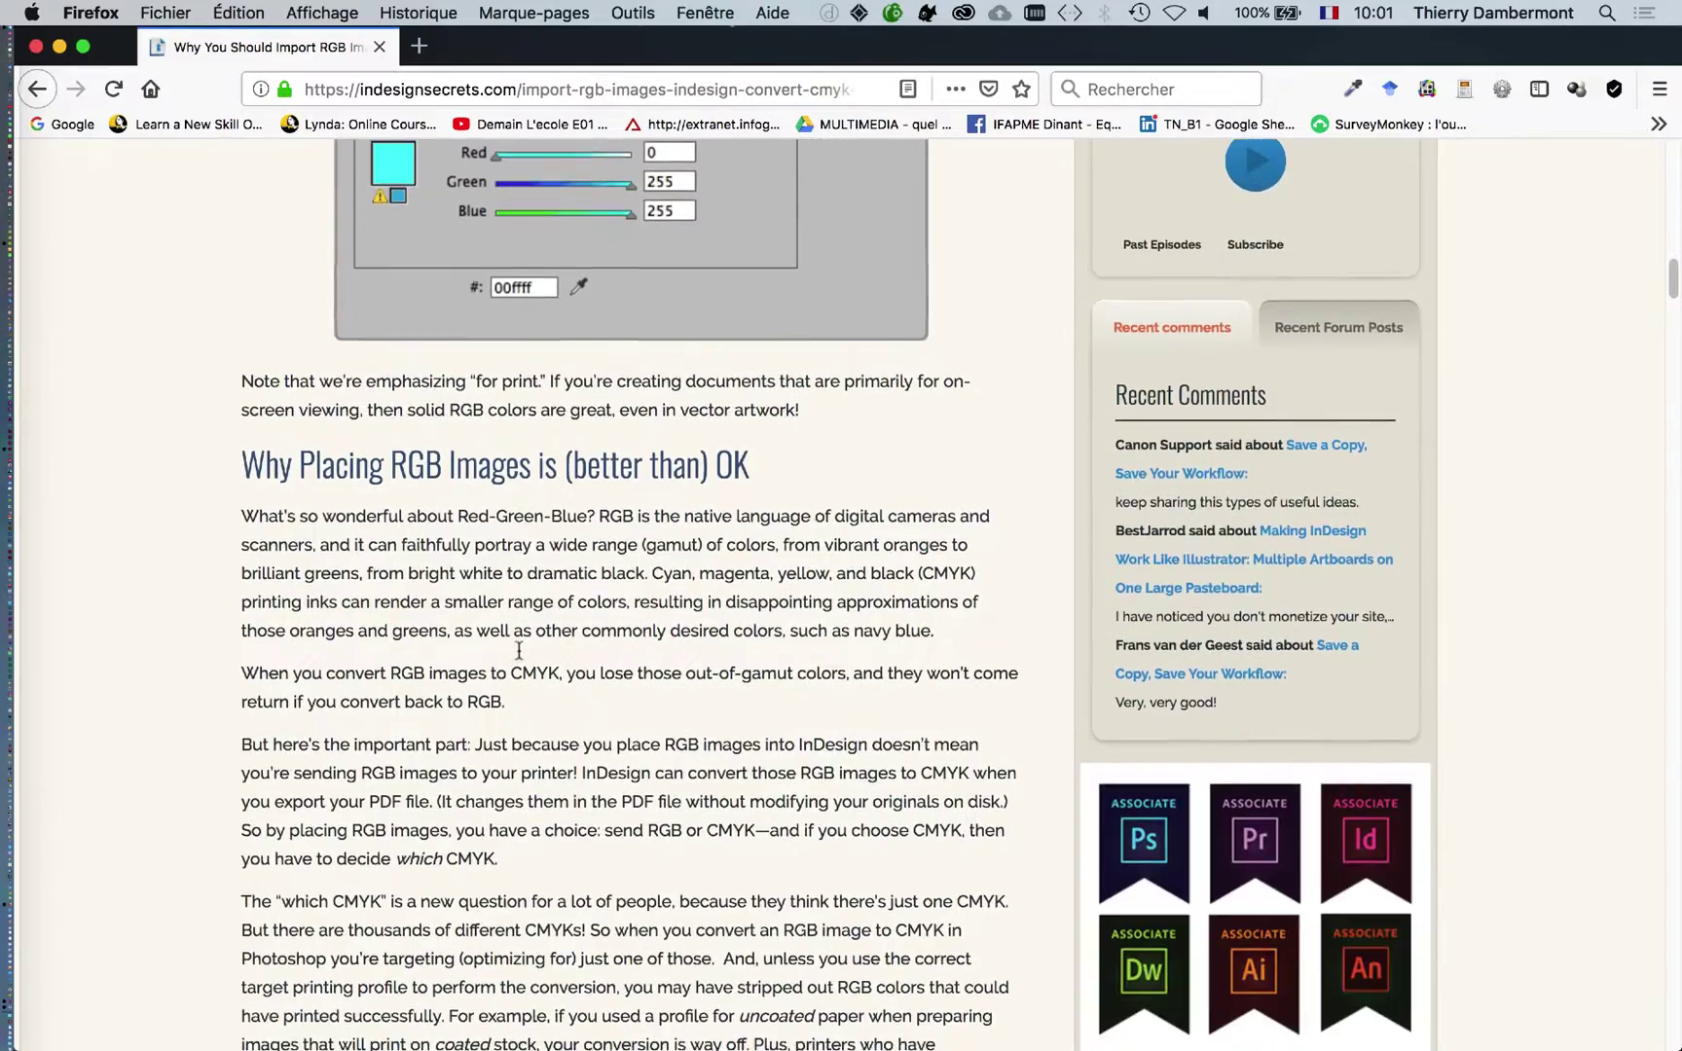
scroll(514, 655, "down", 3)
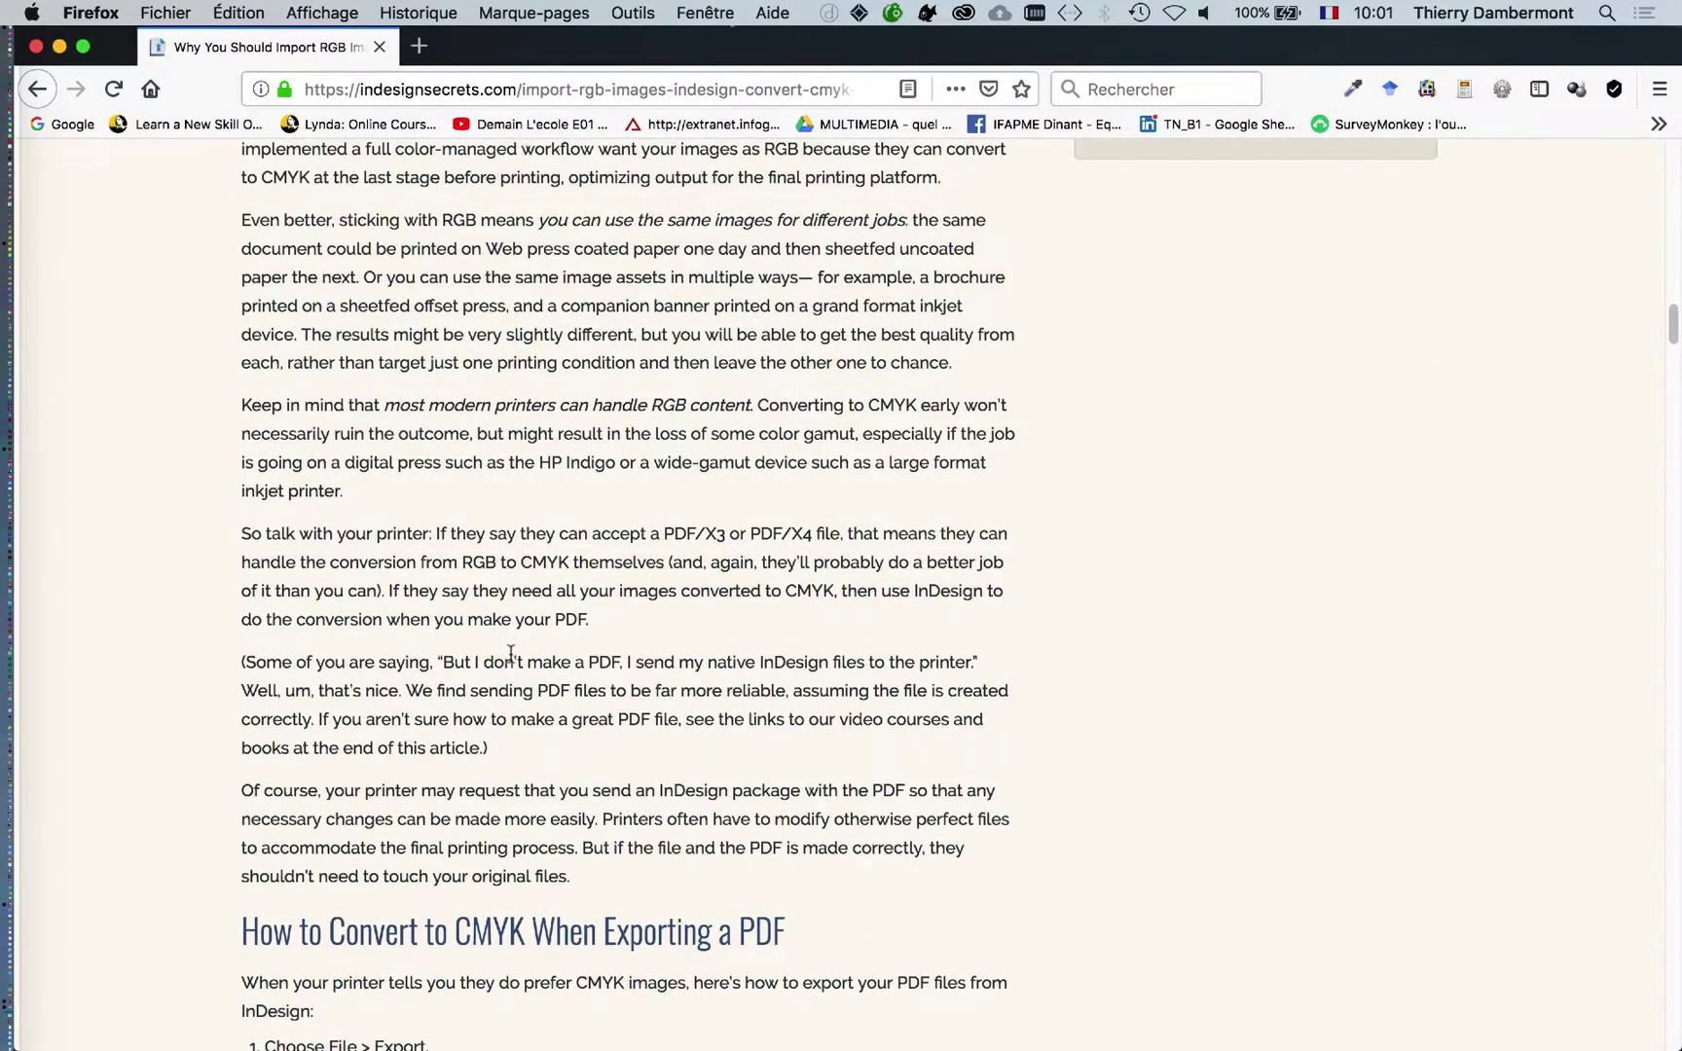
scroll(509, 658, "down", 10)
scroll(509, 659, "down", 3)
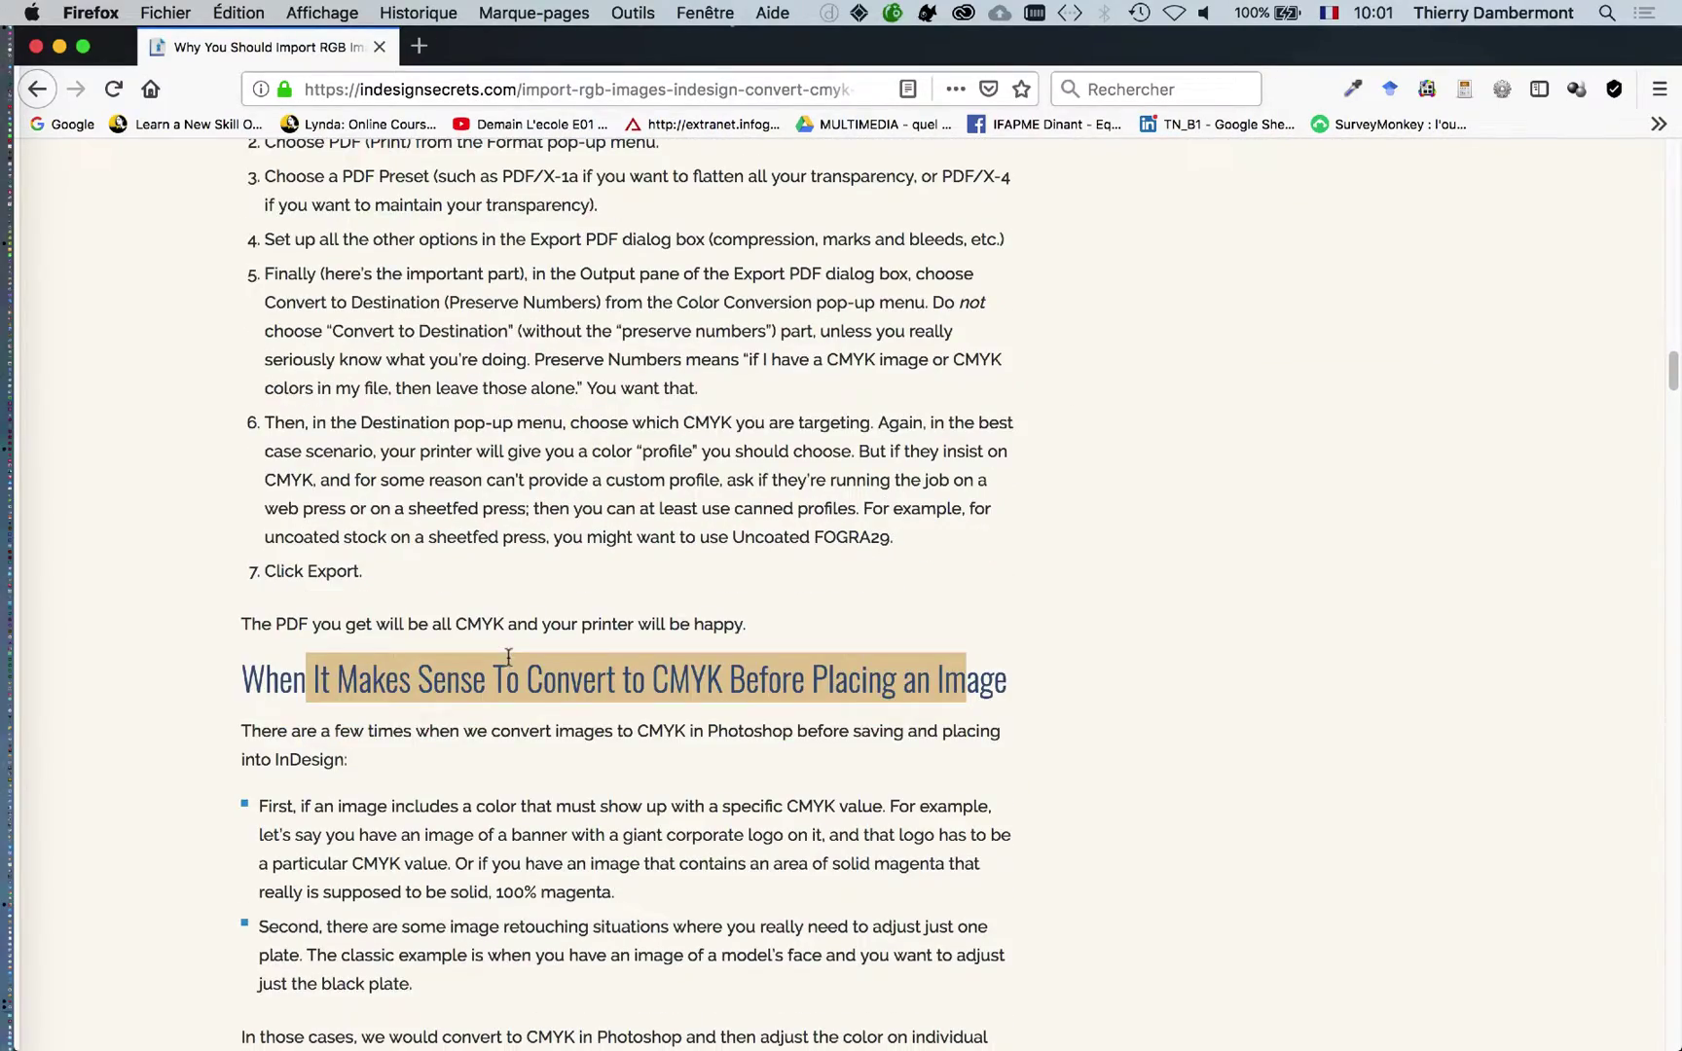
scroll(488, 564, "down", 8)
scroll(488, 565, "up", 4)
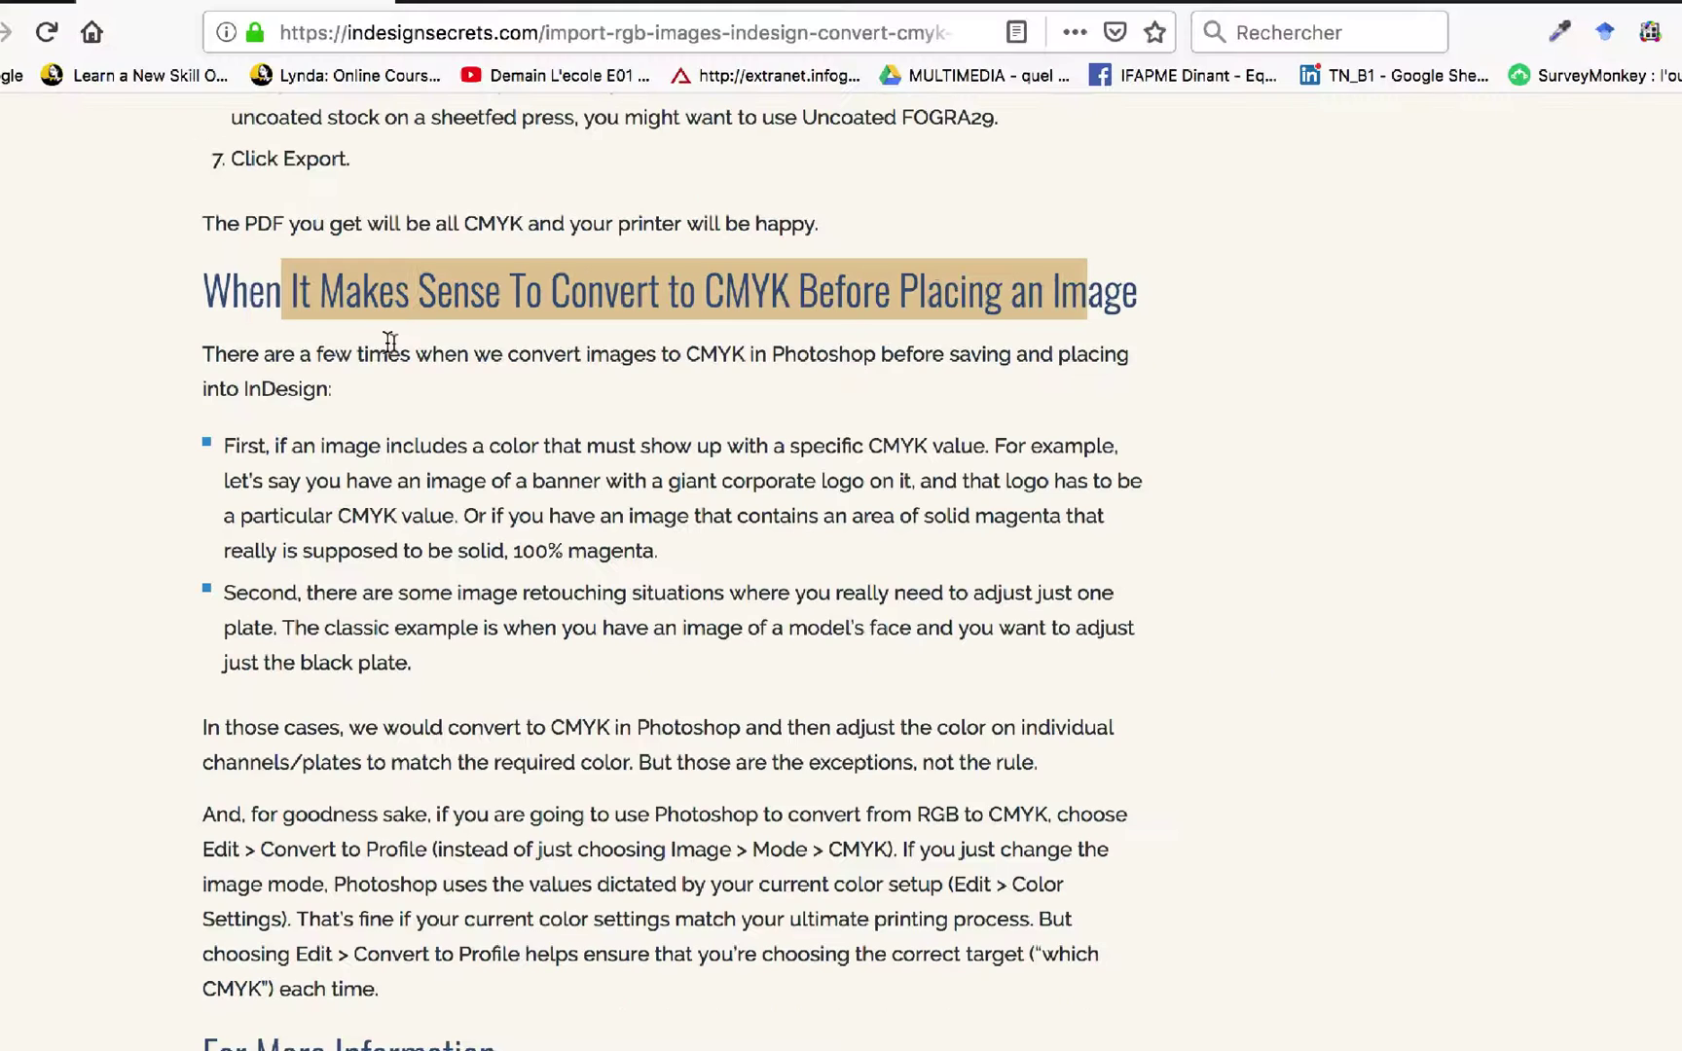
Step: Close the article, switch back to document-02.indd in InDesign, and move the Pages panel down clear of the Swatches panel
left_click(380, 46)
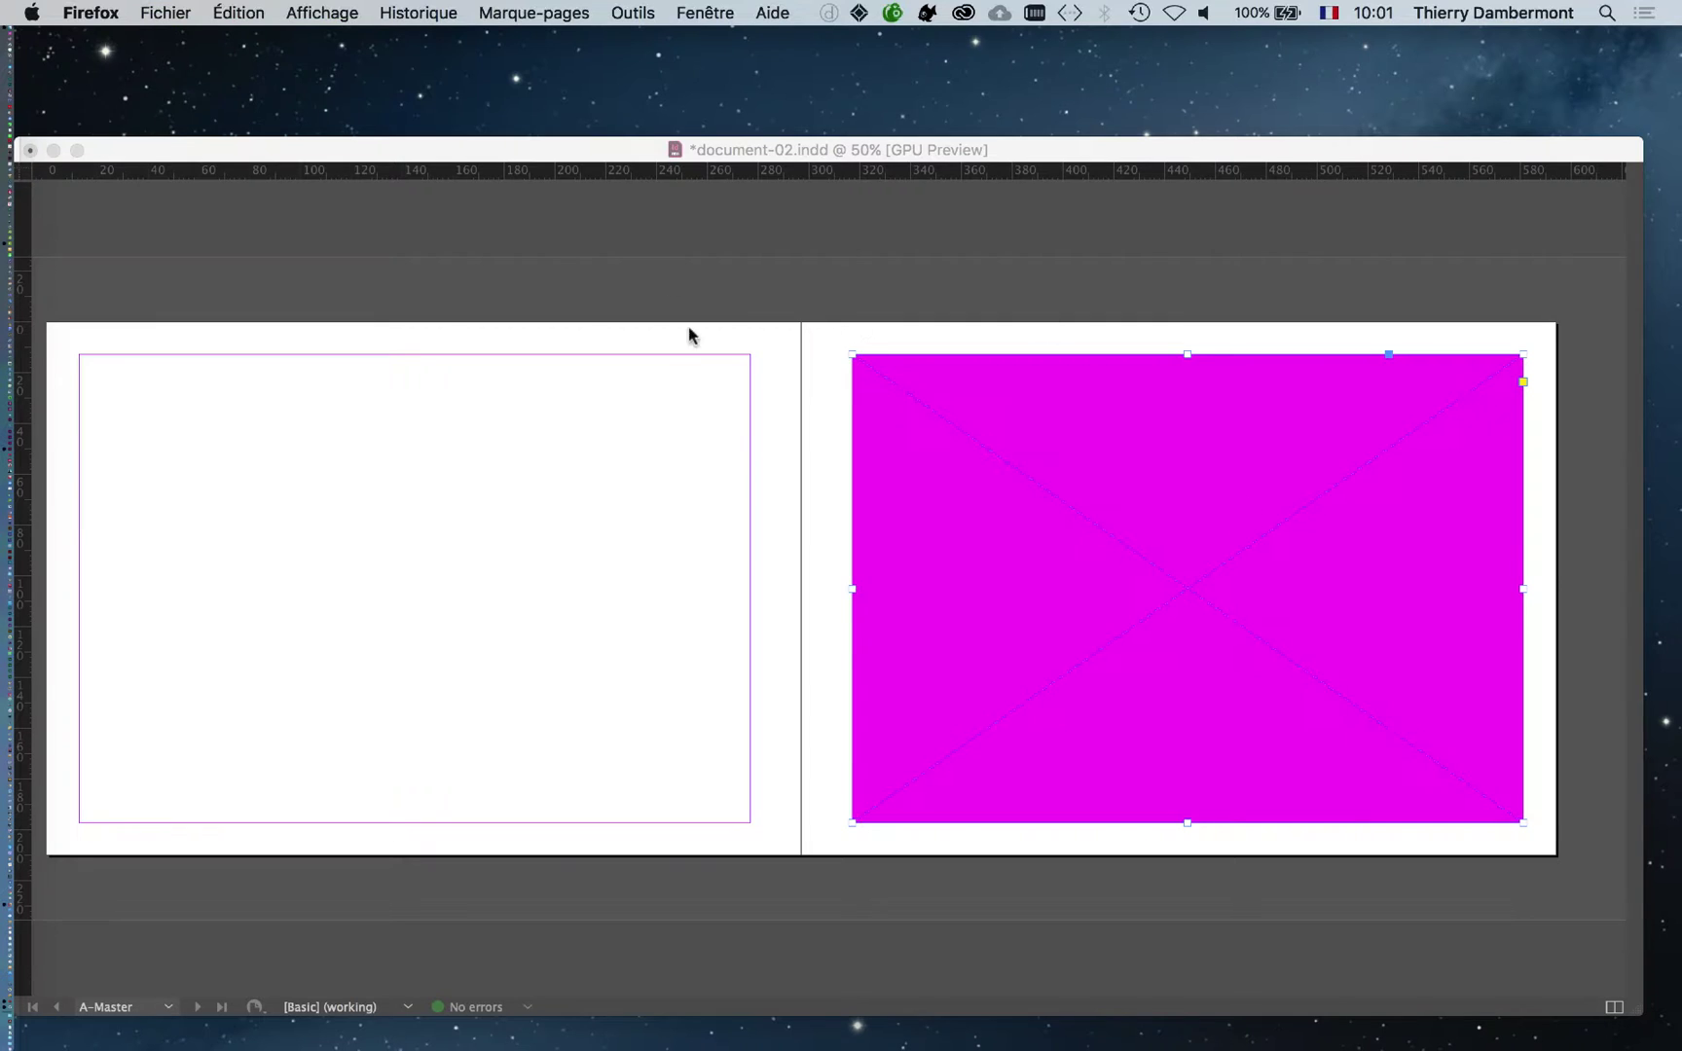
left_click(642, 154)
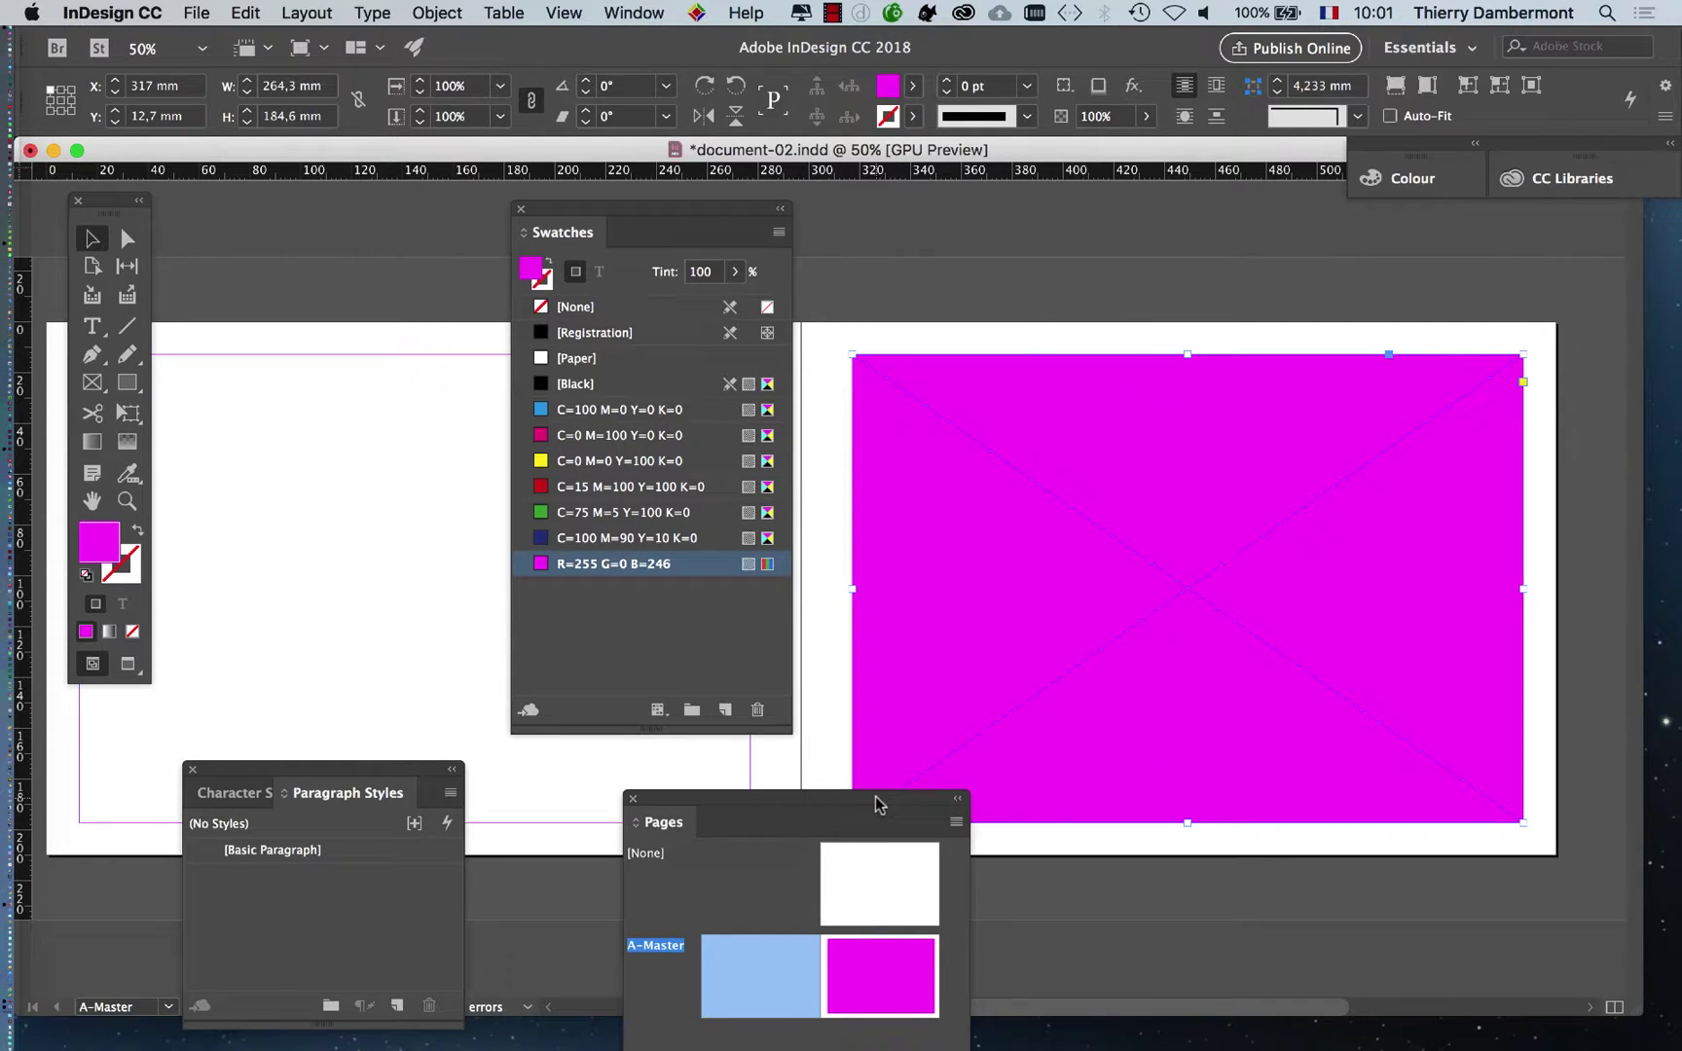
left_click_drag(875, 800, 765, 862)
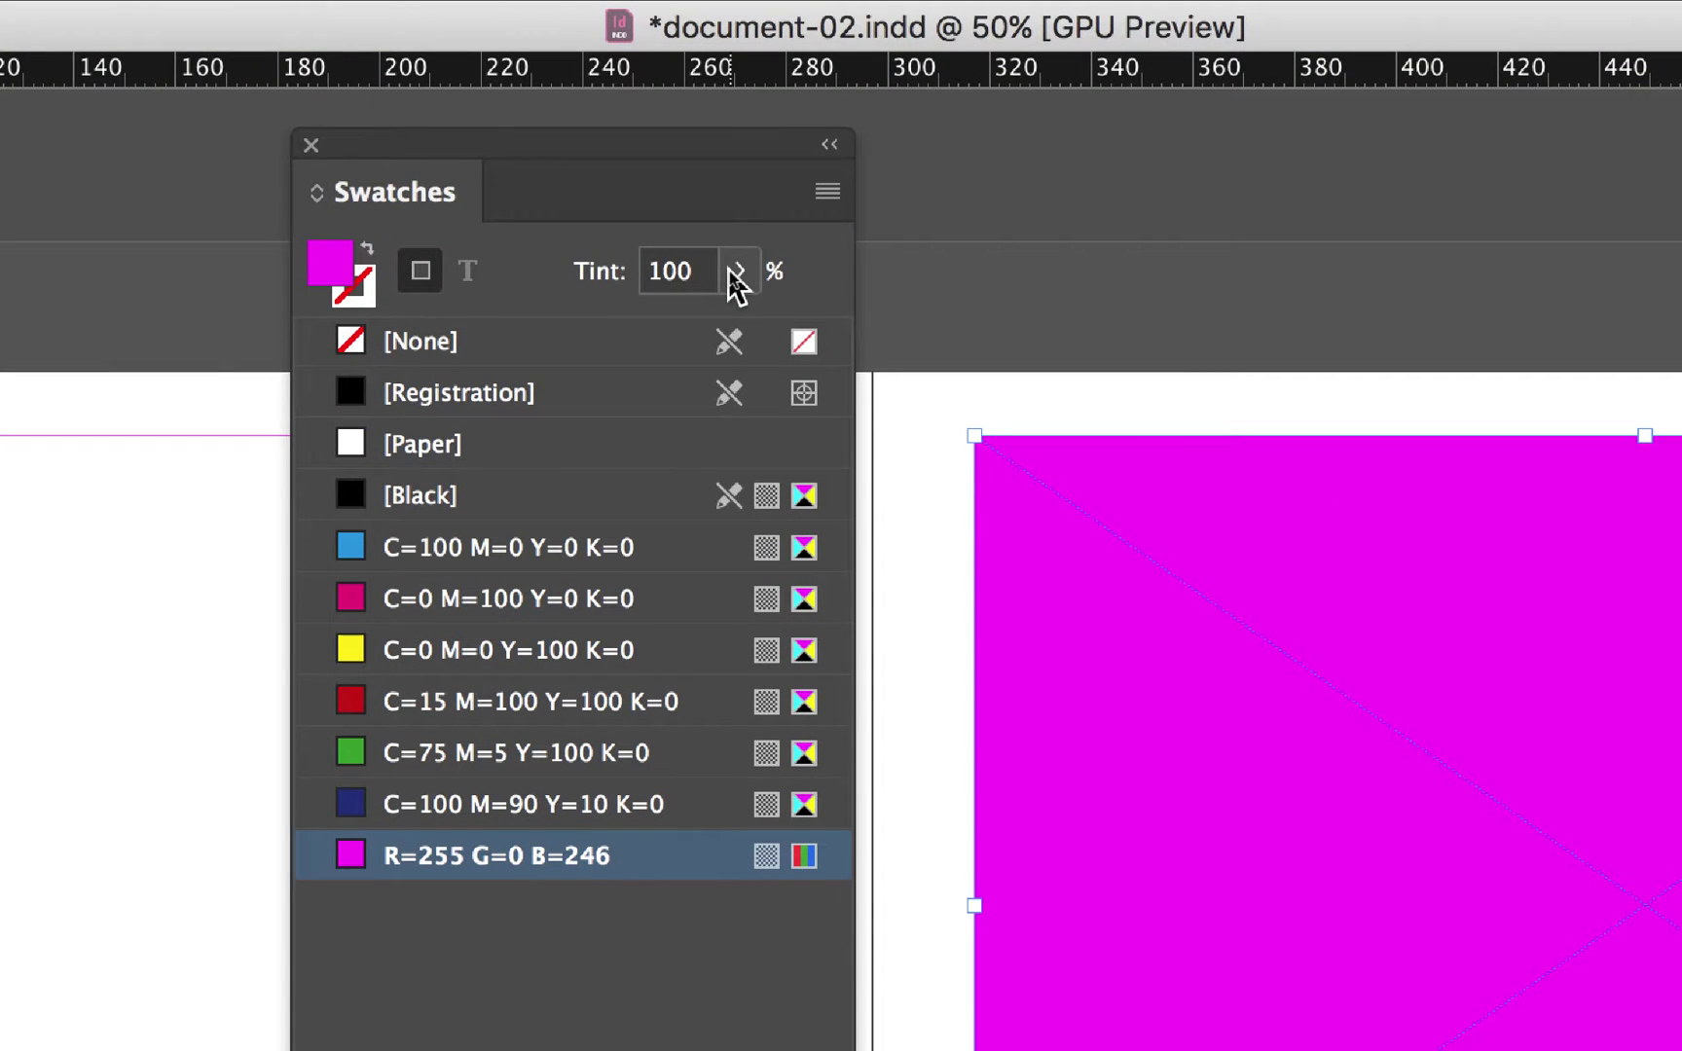
Step: Lower the tint of the magenta RGB fill on the right master page frame to 22%, keeping the frame selected
left_click(737, 272)
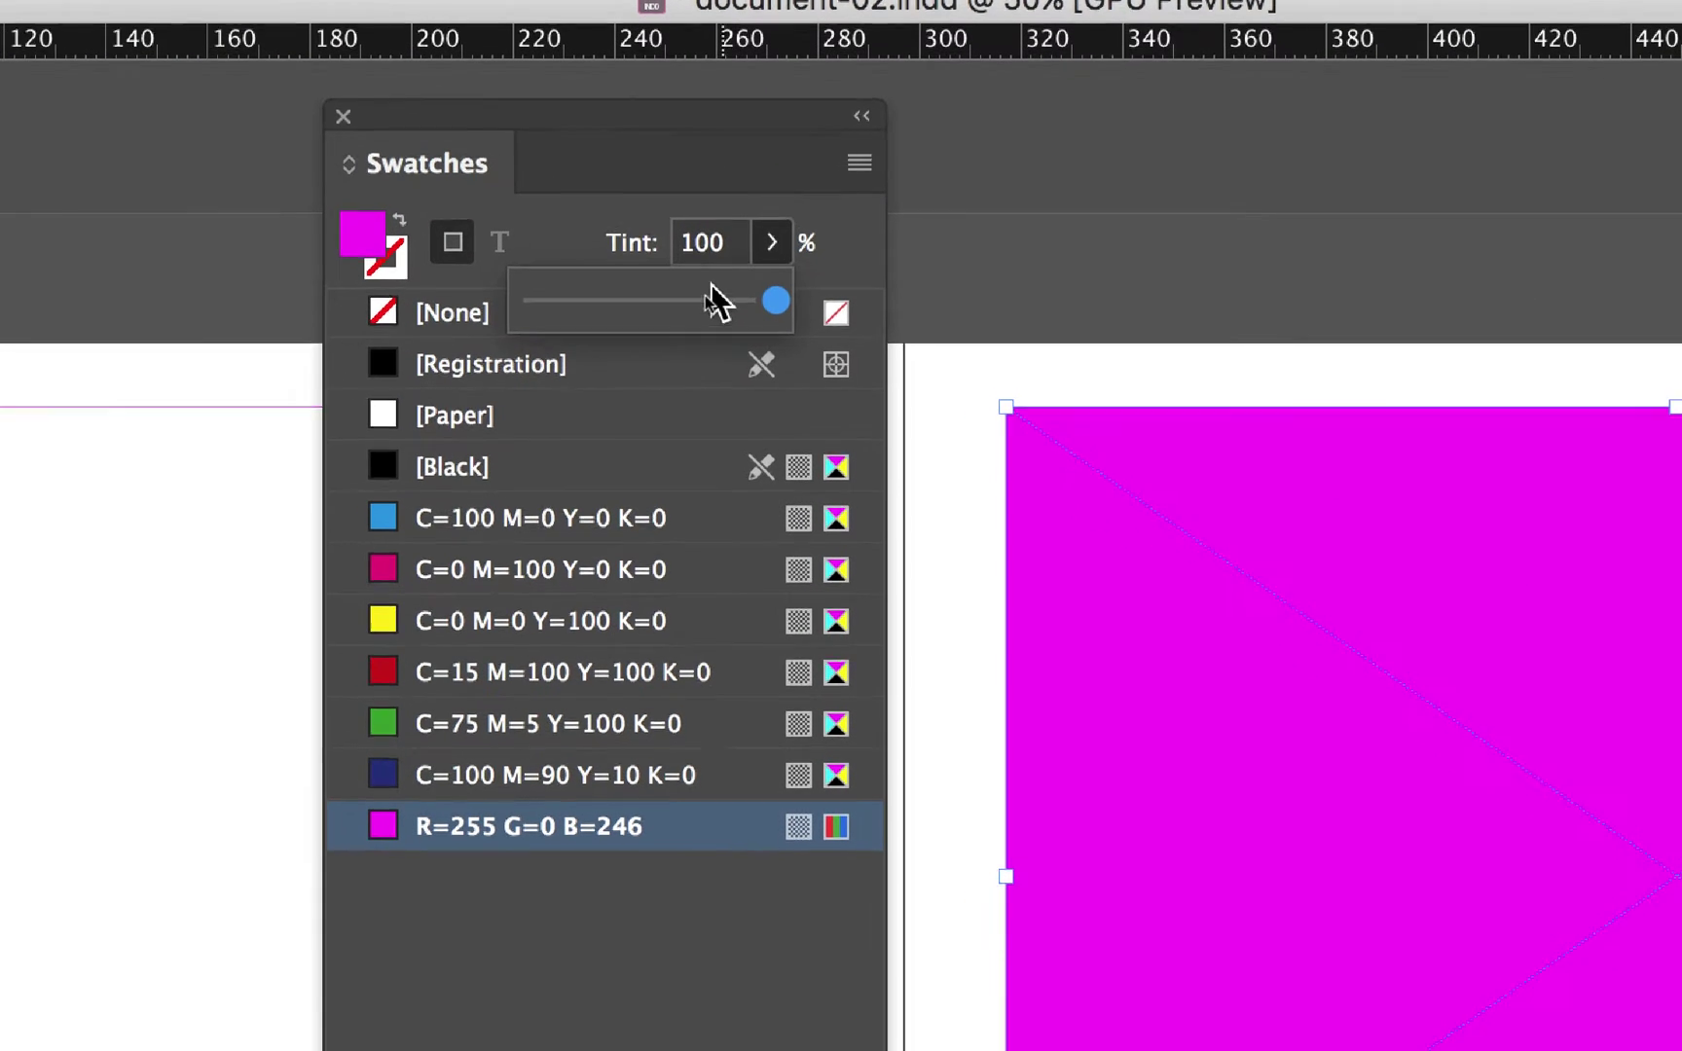
left_click(682, 329)
left_click_drag(695, 295, 650, 295)
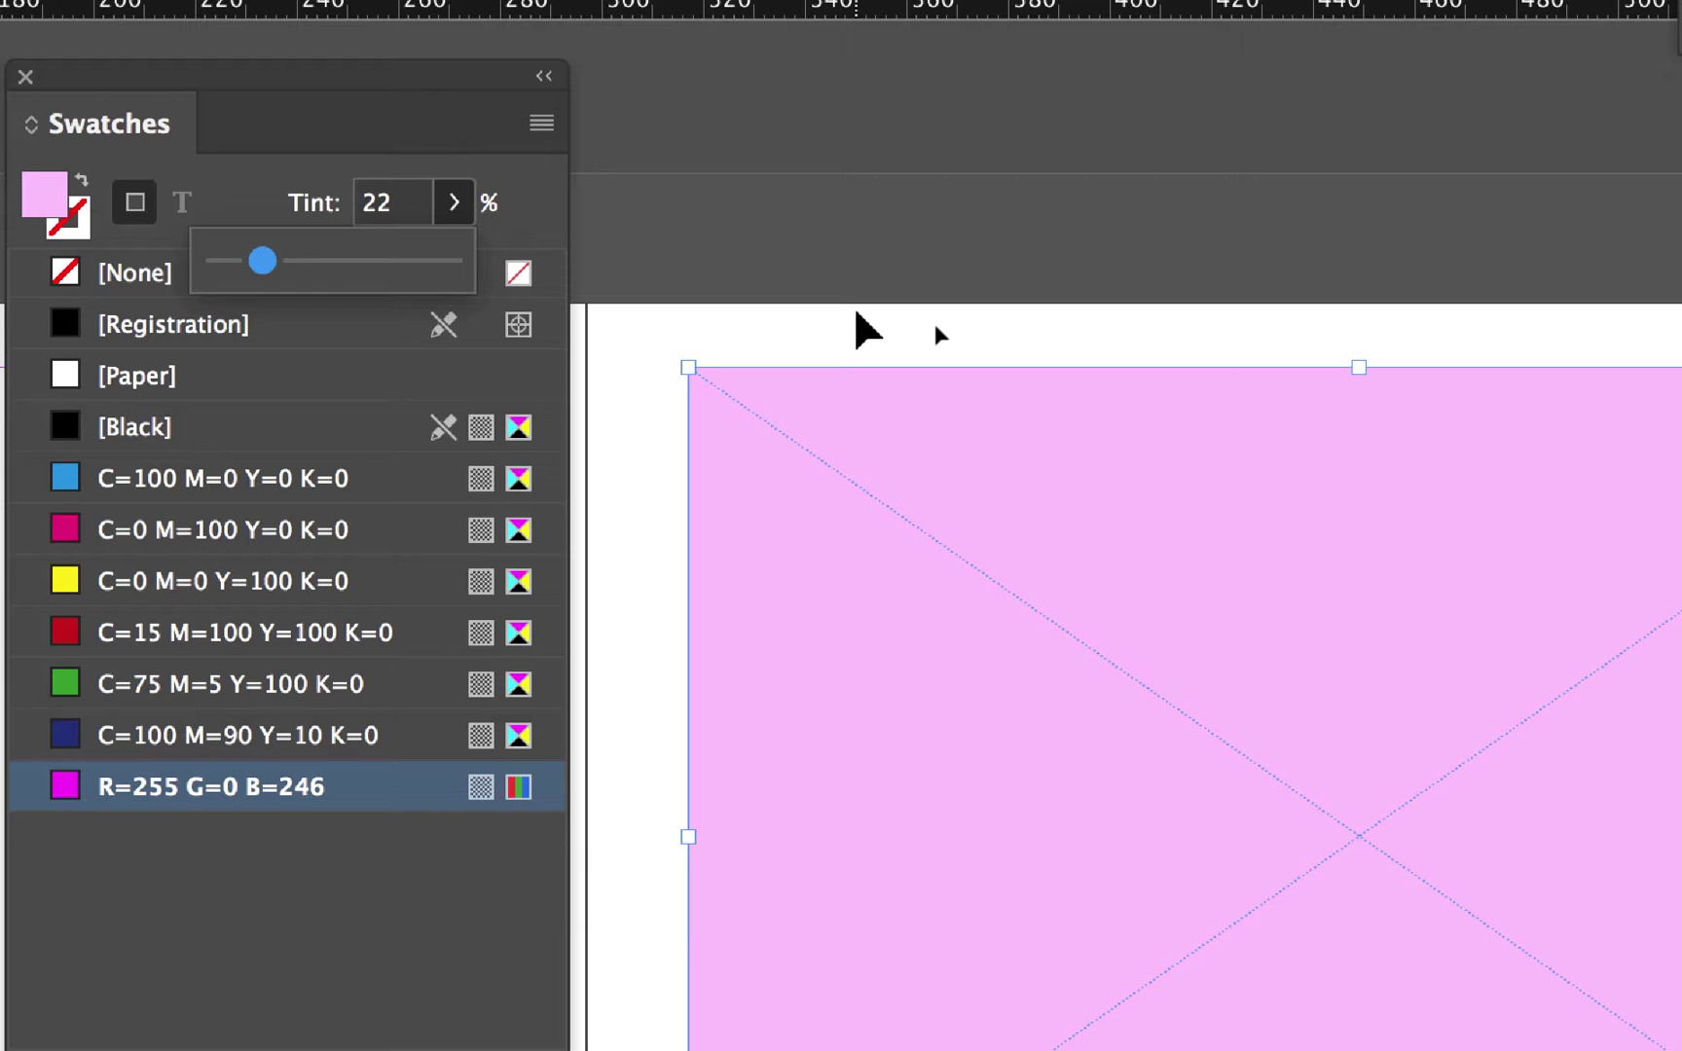
left_click(1247, 345)
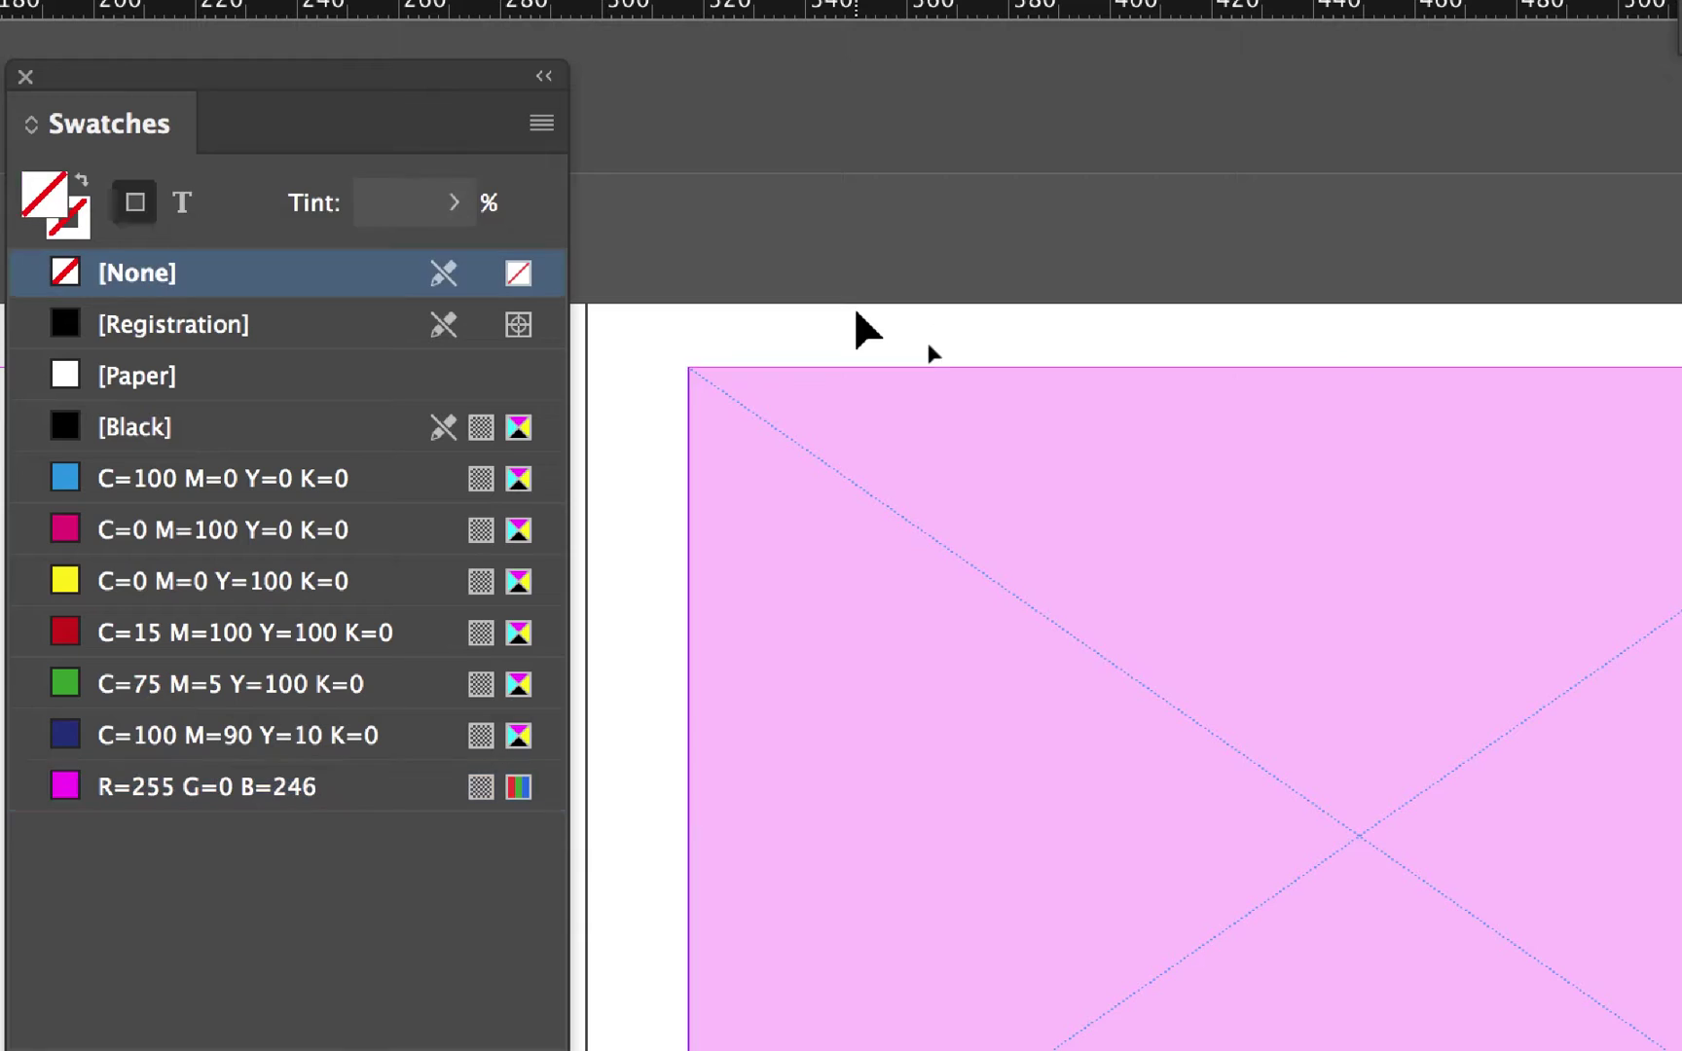
left_click(864, 467)
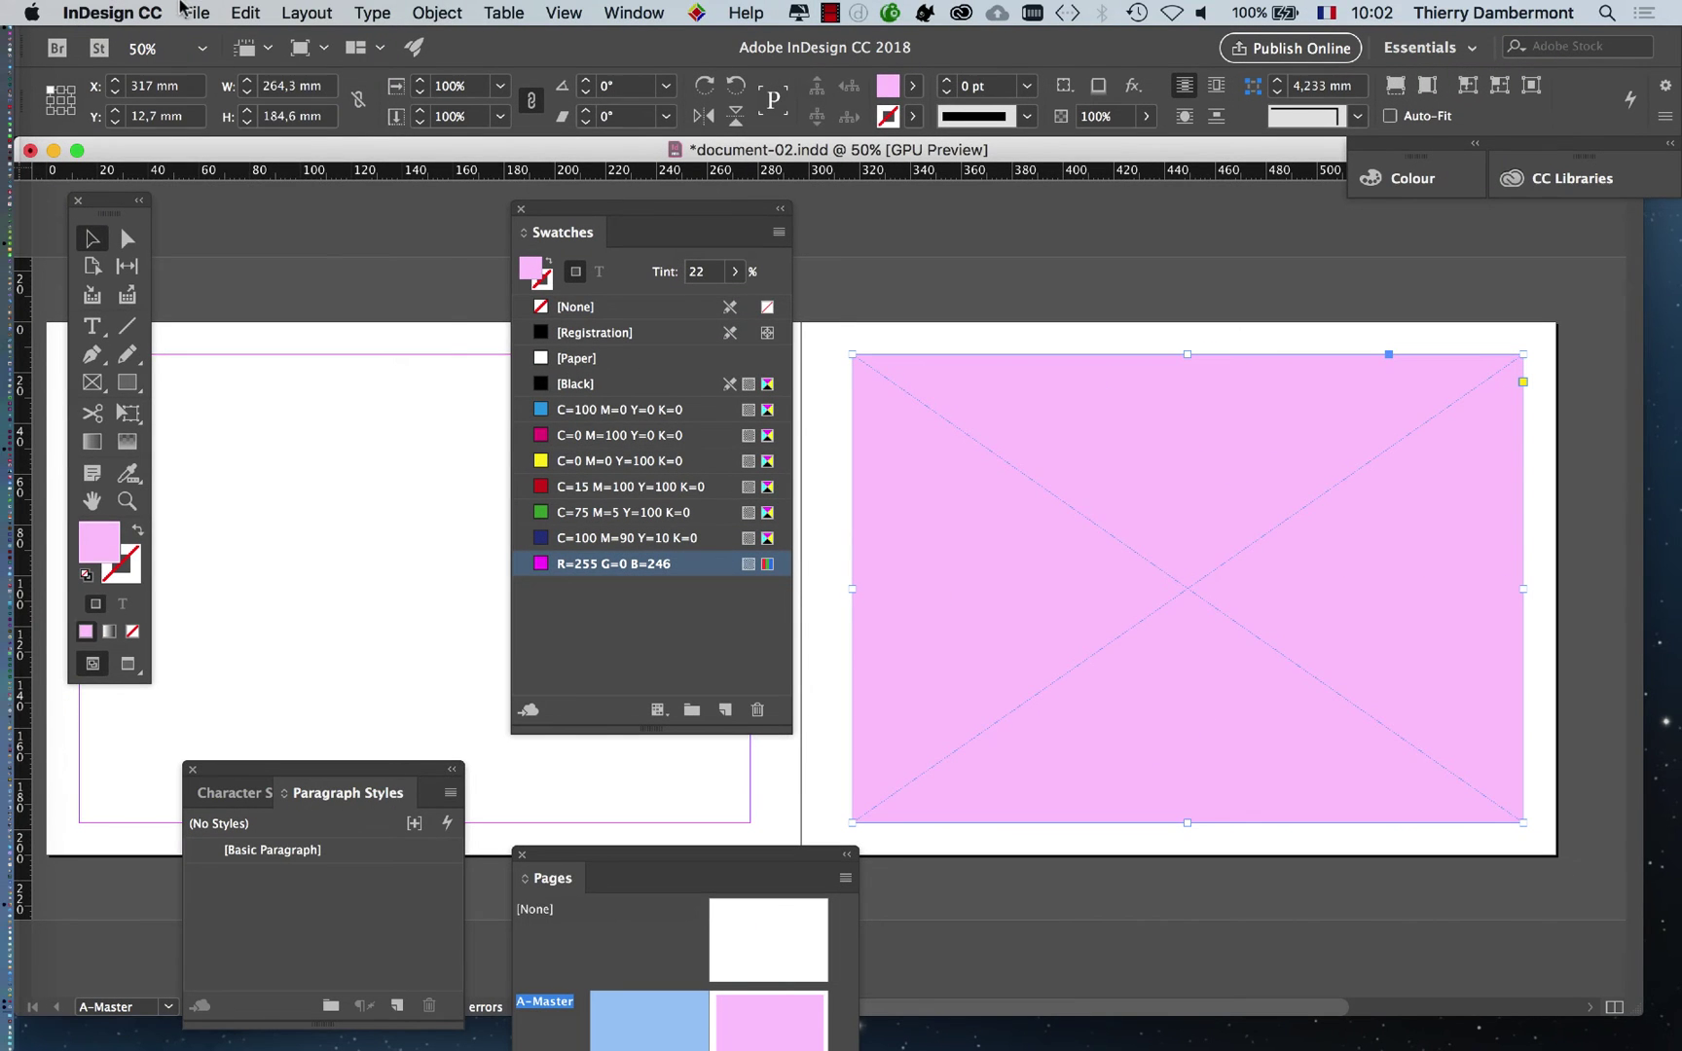
Step: Save the document under the new name document-03.indd in the InDesign SESSION 1 folder
left_click(192, 11)
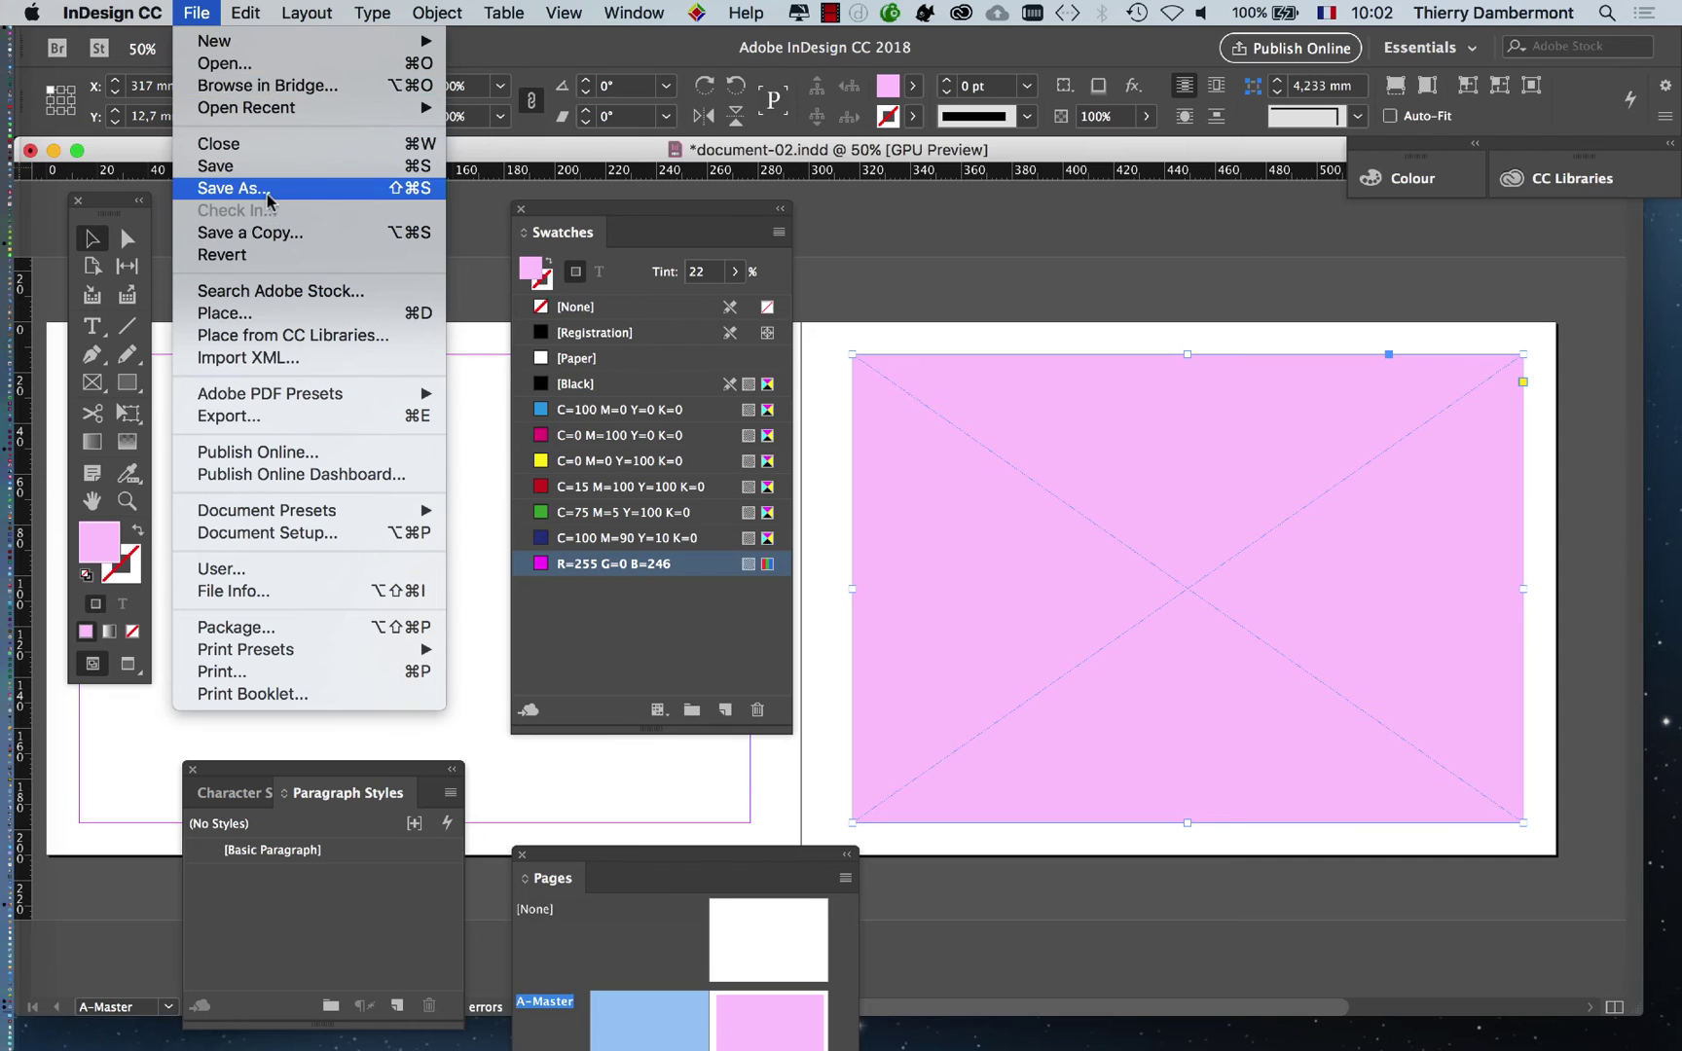
left_click(261, 187)
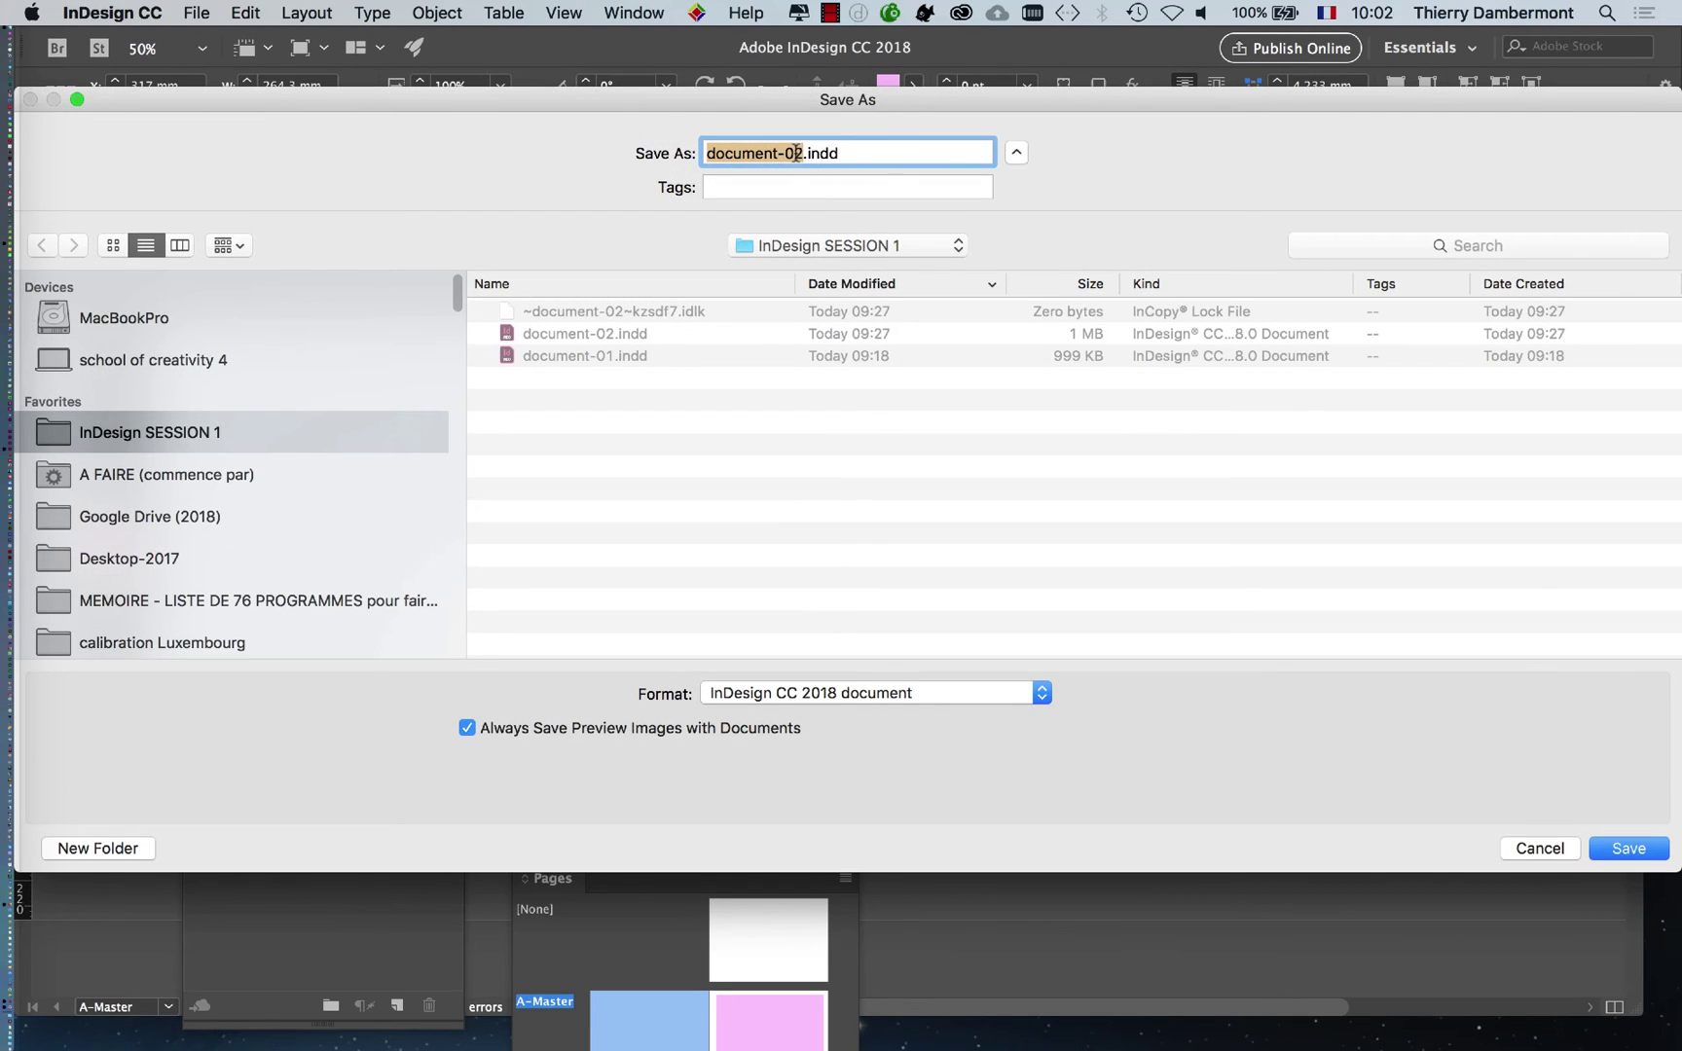
key("BackSpace")
type("3")
key("Return")
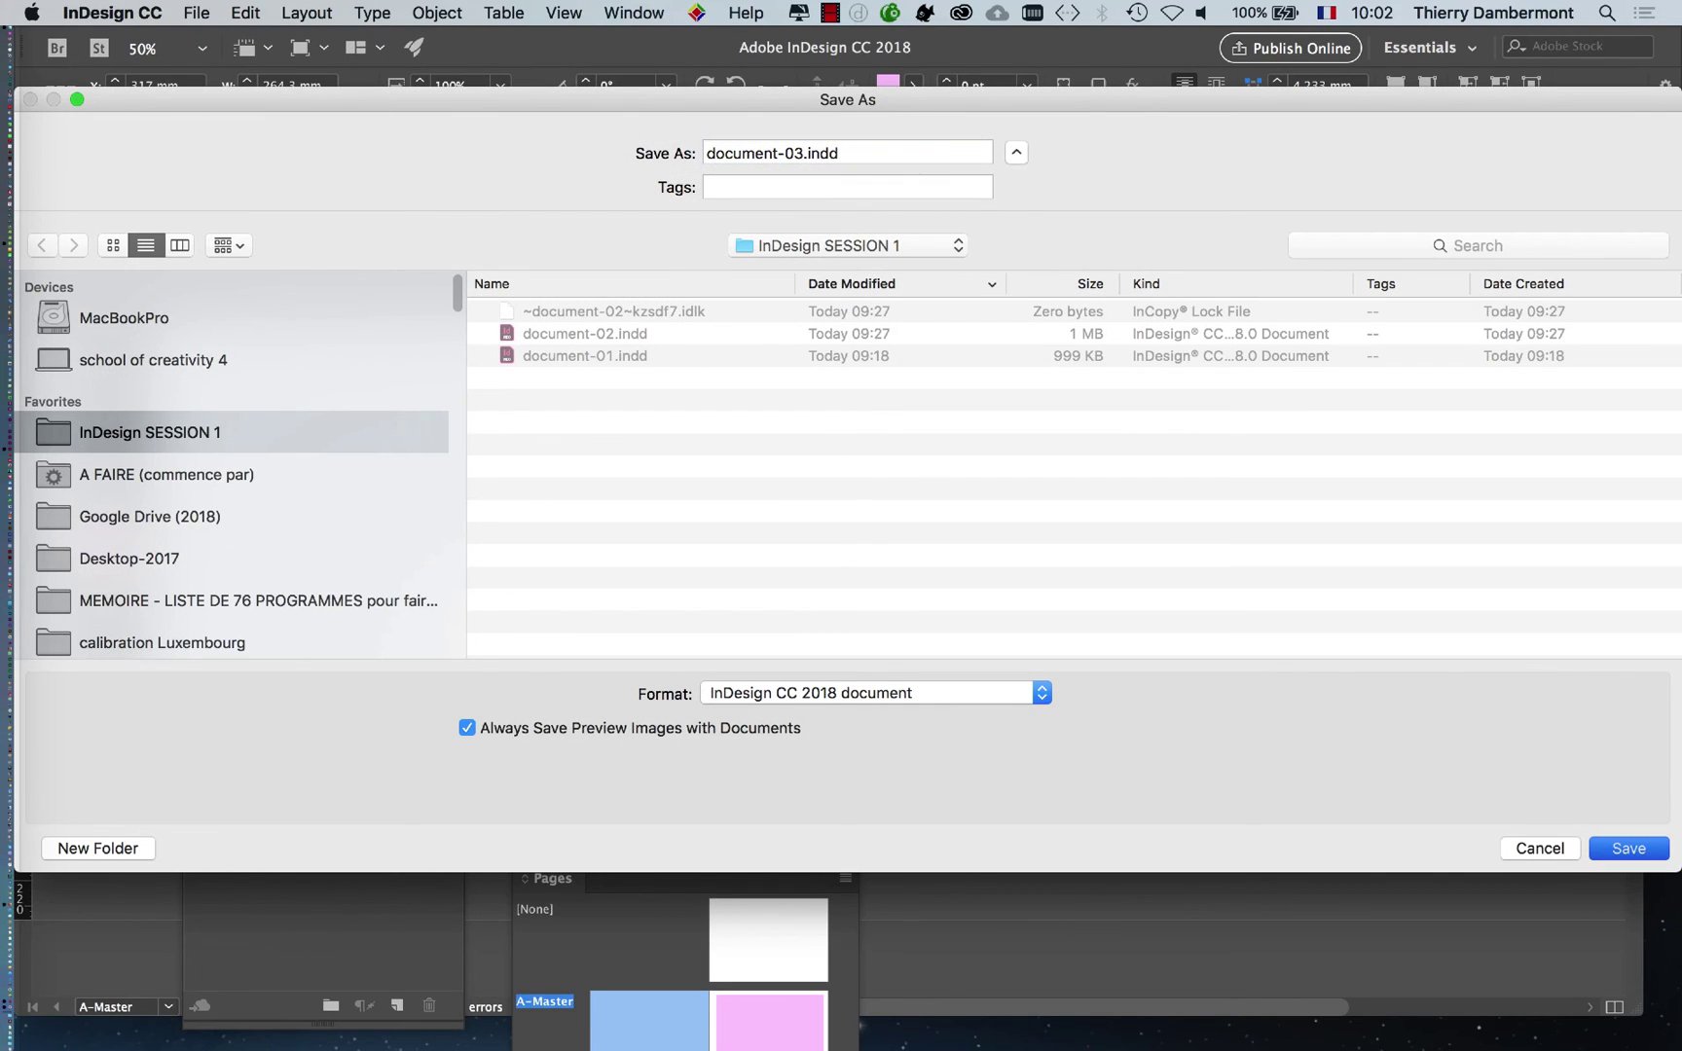